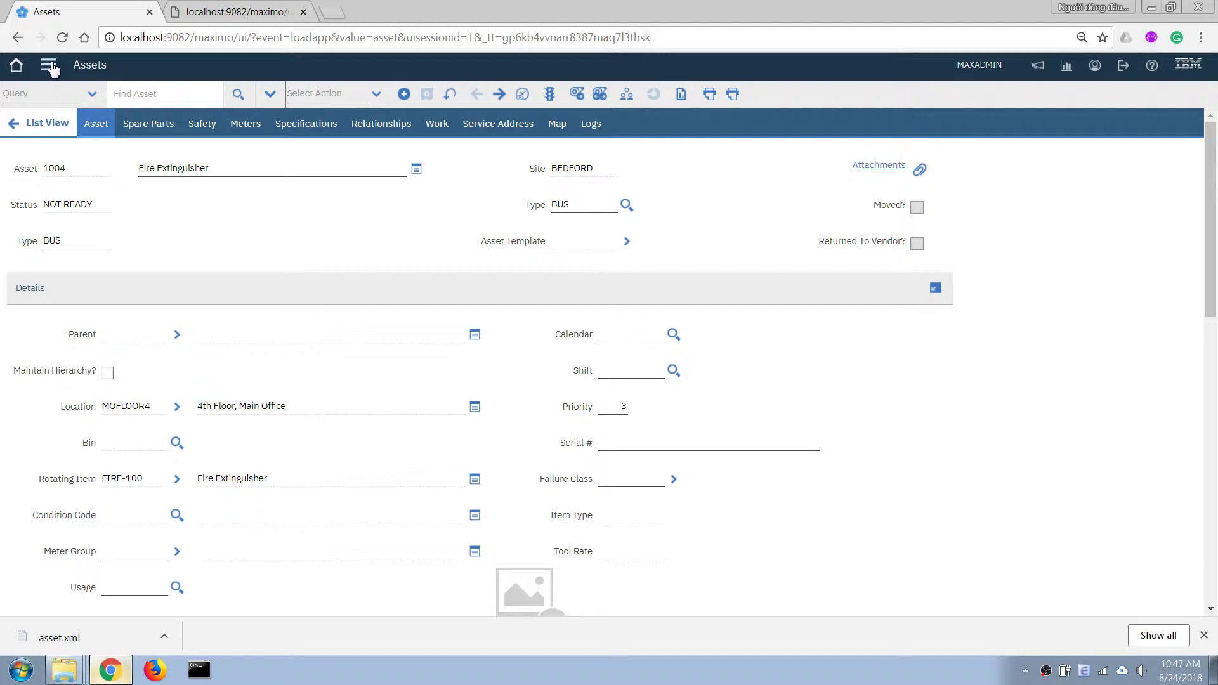
Step: Go to the Start Center and open the Database Configuration application under System Configuration, Platform Configuration
click(16, 66)
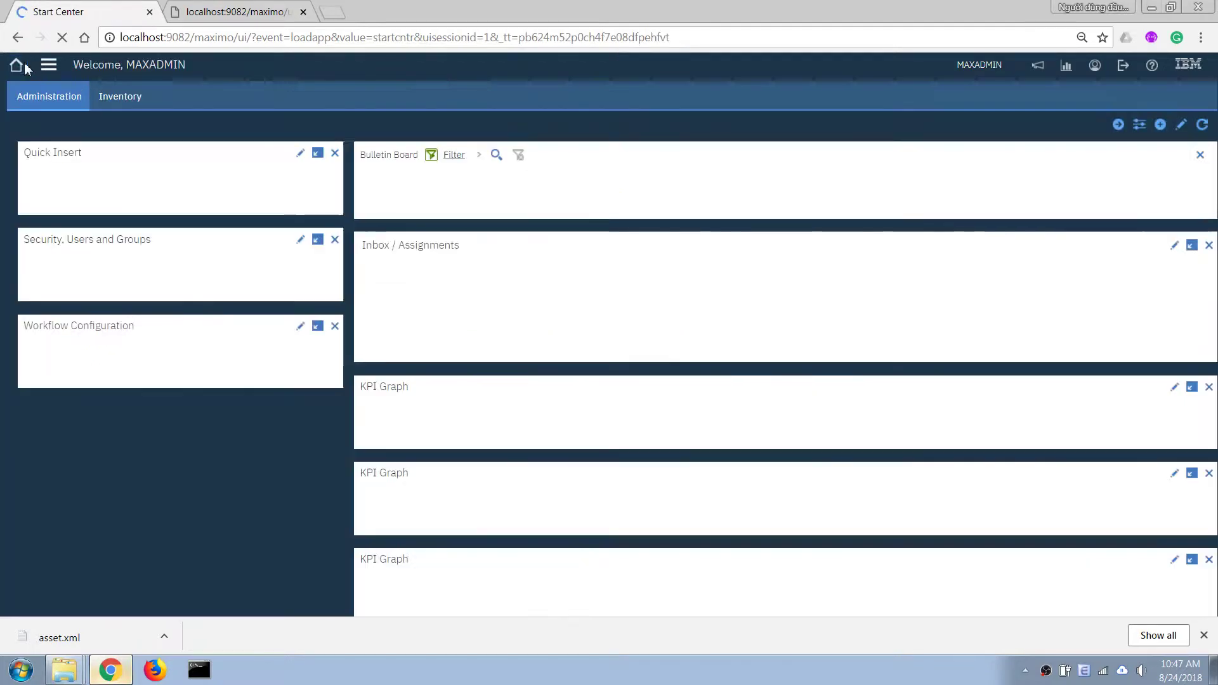
click(49, 65)
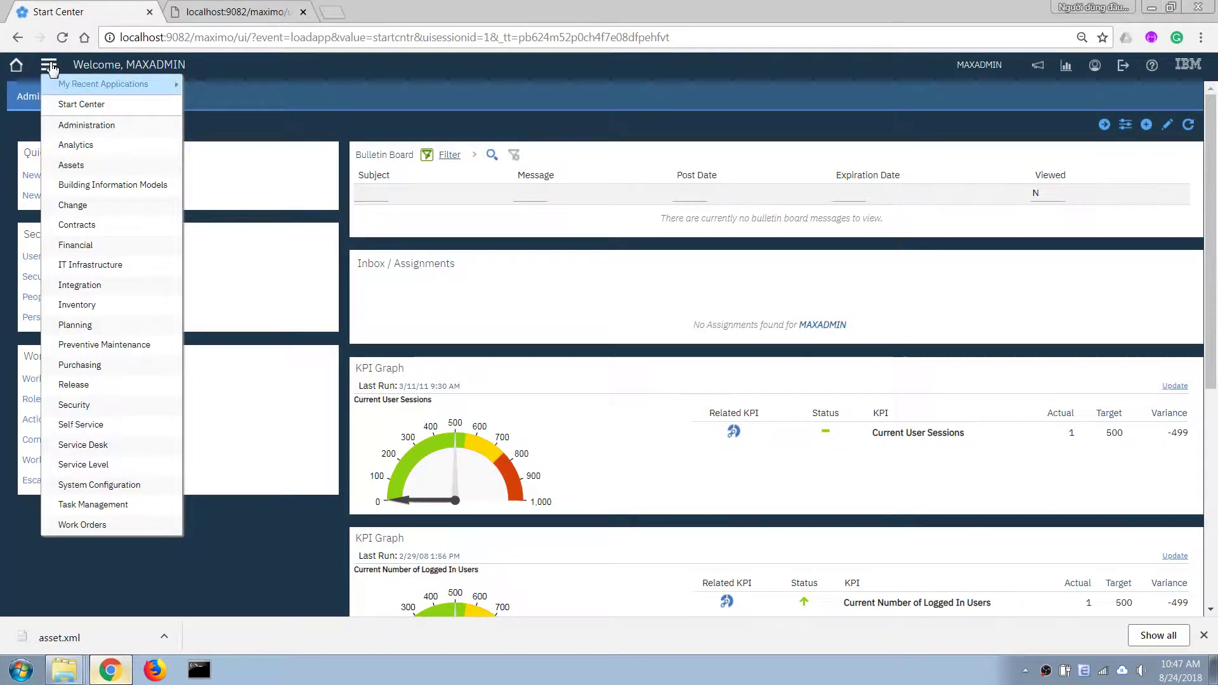
mouse_move(106, 470)
mouse_move(99, 491)
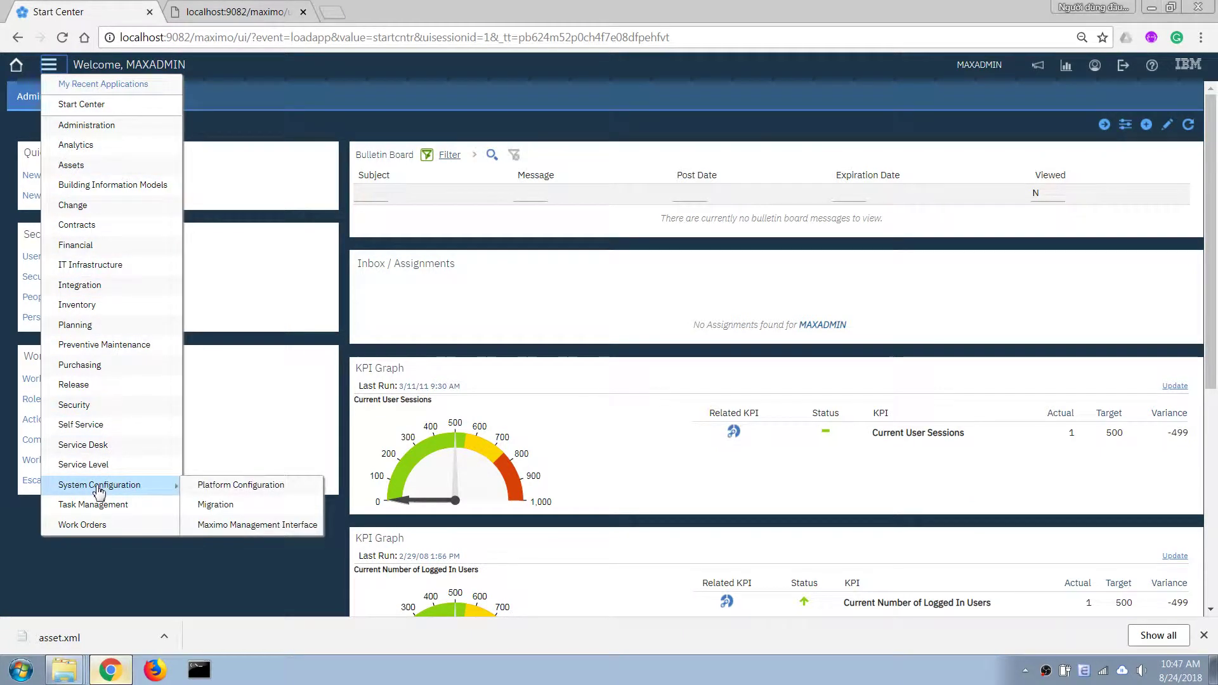
mouse_move(190, 486)
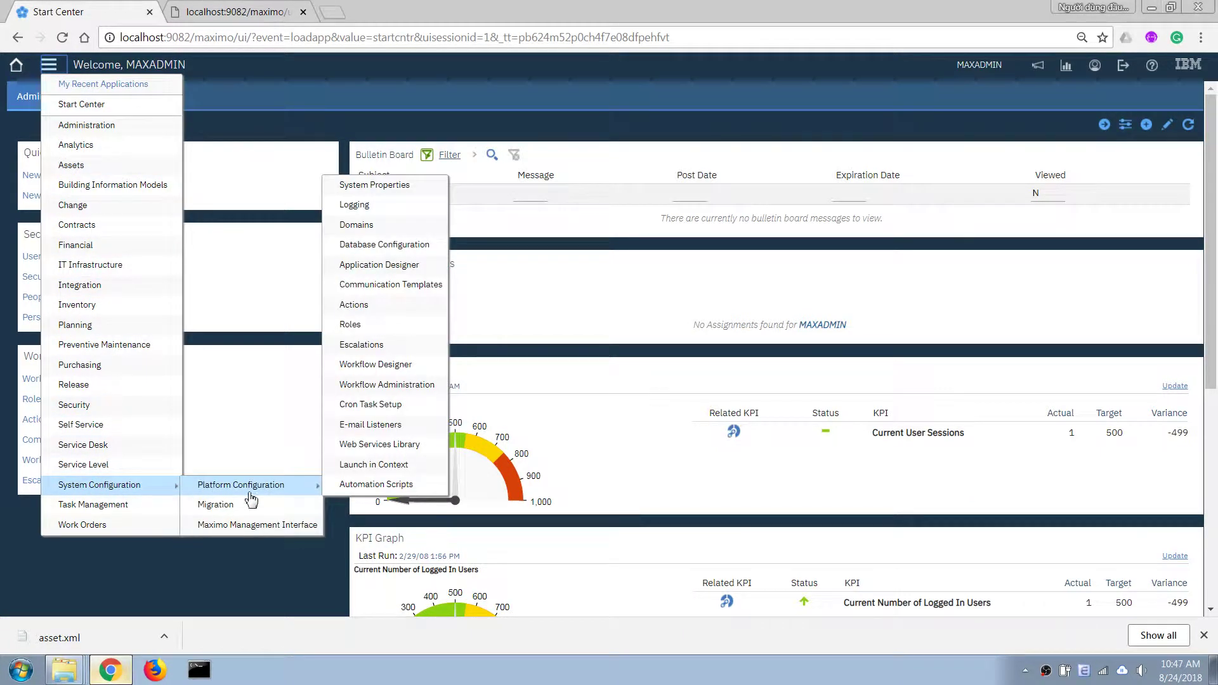
click(359, 248)
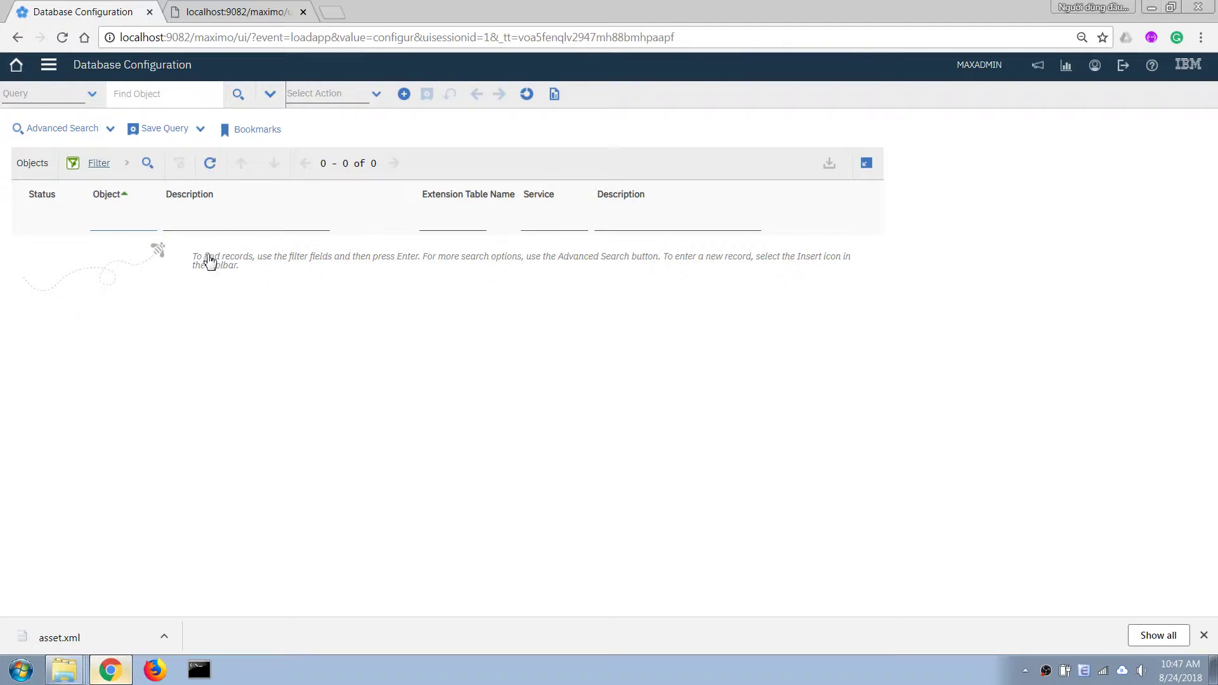
Step: List the database objects, filter them by object name "asset" and open the ASSET object
click(211, 165)
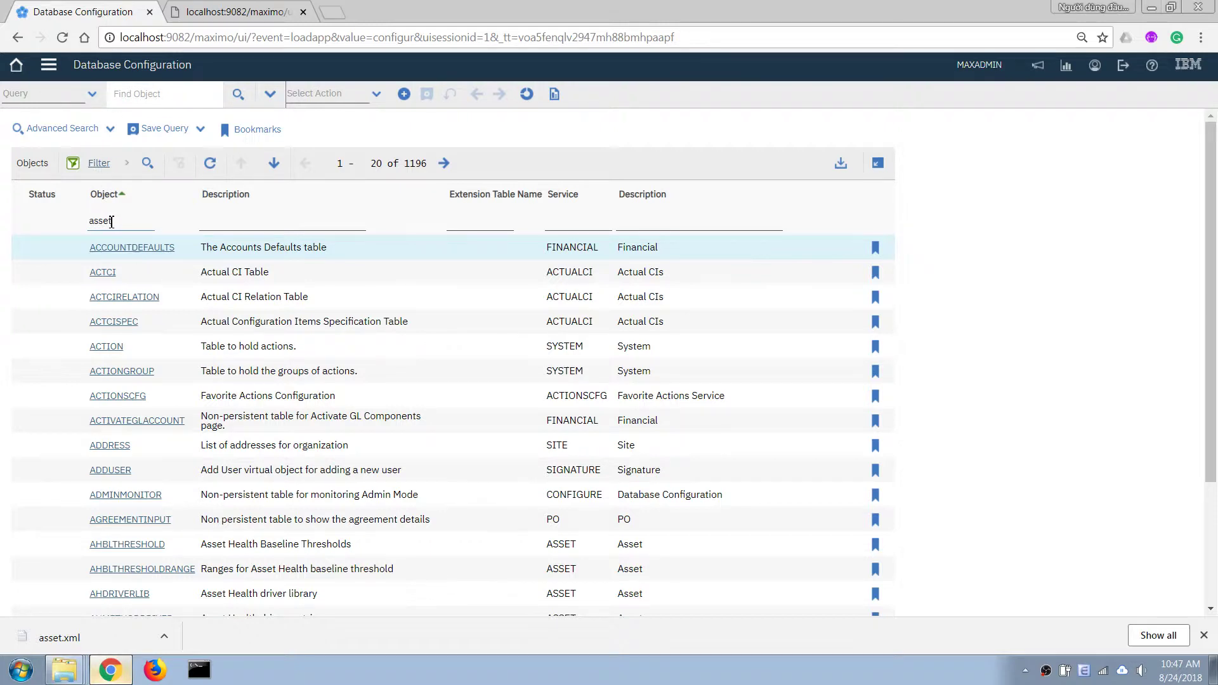
key(Return)
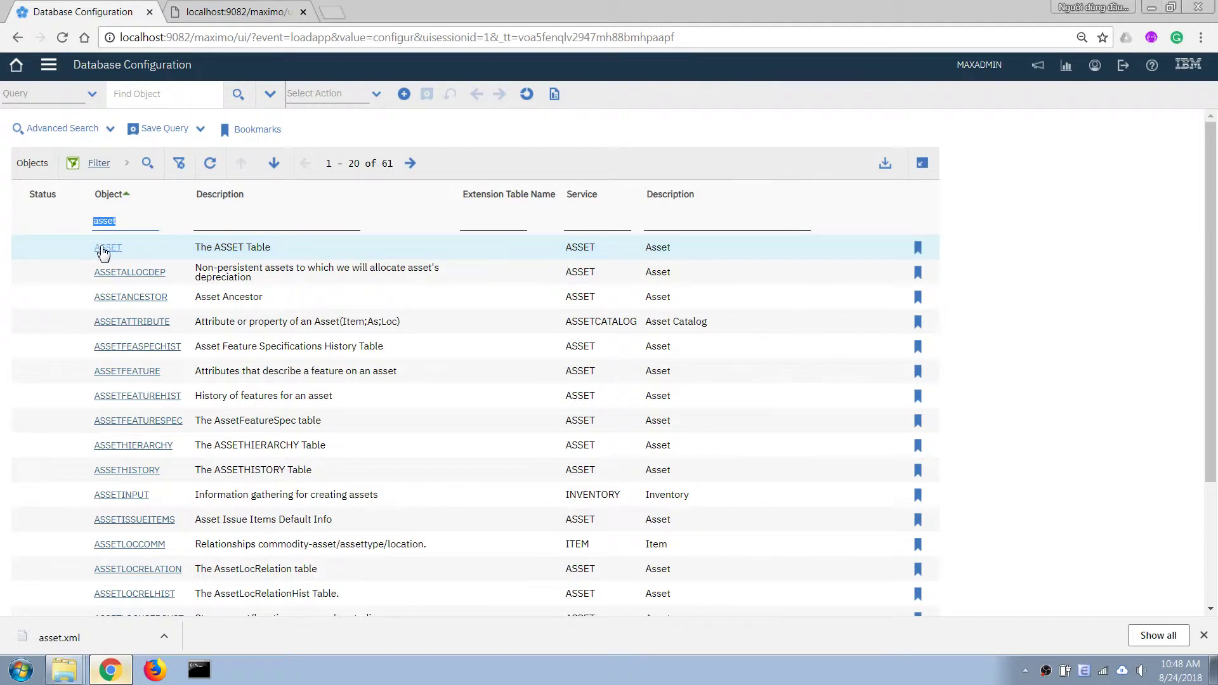
click(108, 252)
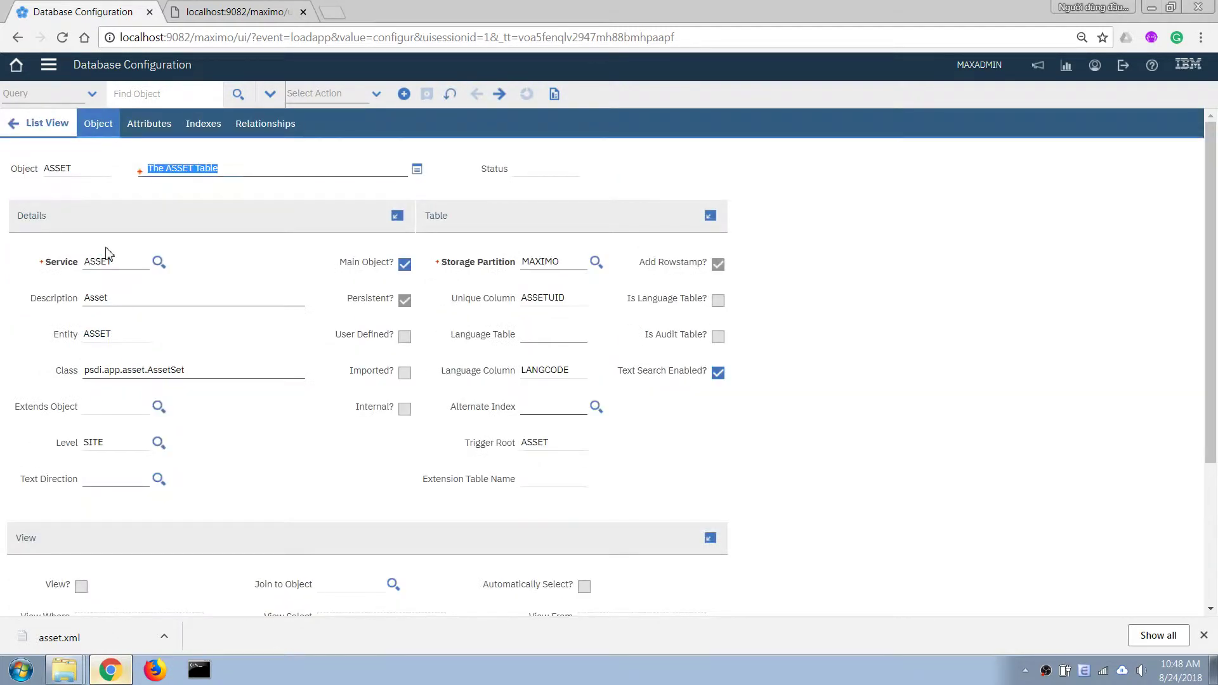
Step: Examine the ASSET object's general settings, attributes, indexes including the columns of ASSET_NDX1, and relationships
scroll(207, 432, down, 4)
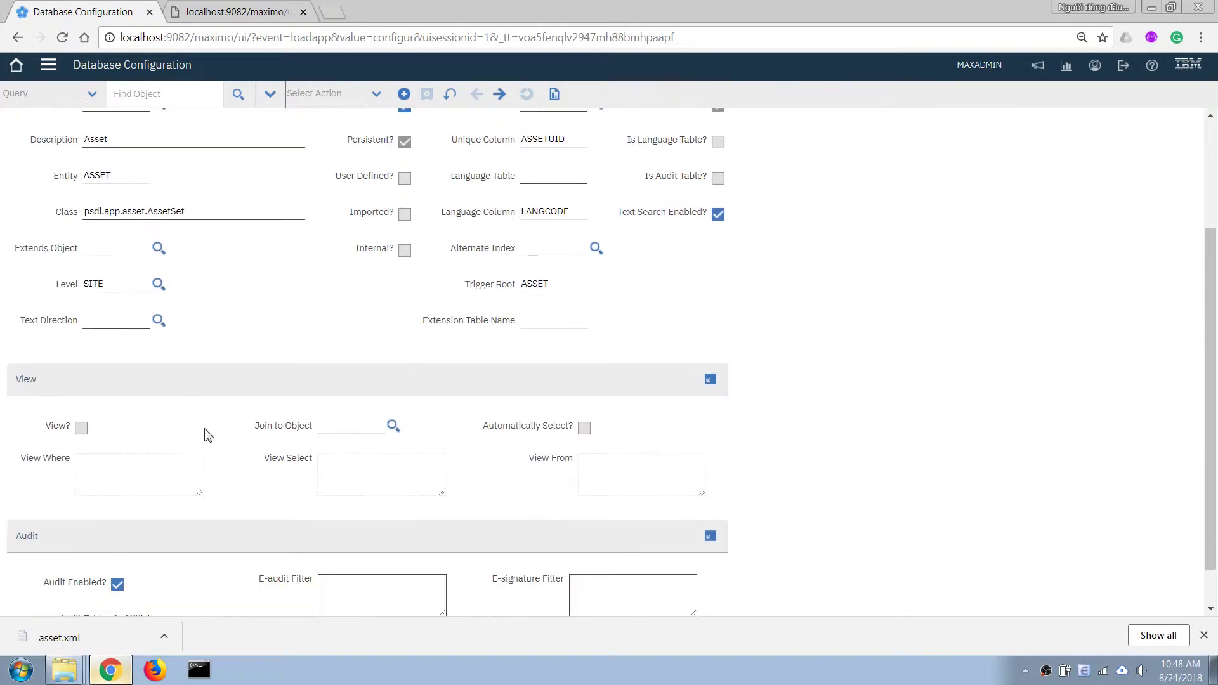
scroll(508, 273, up, 4)
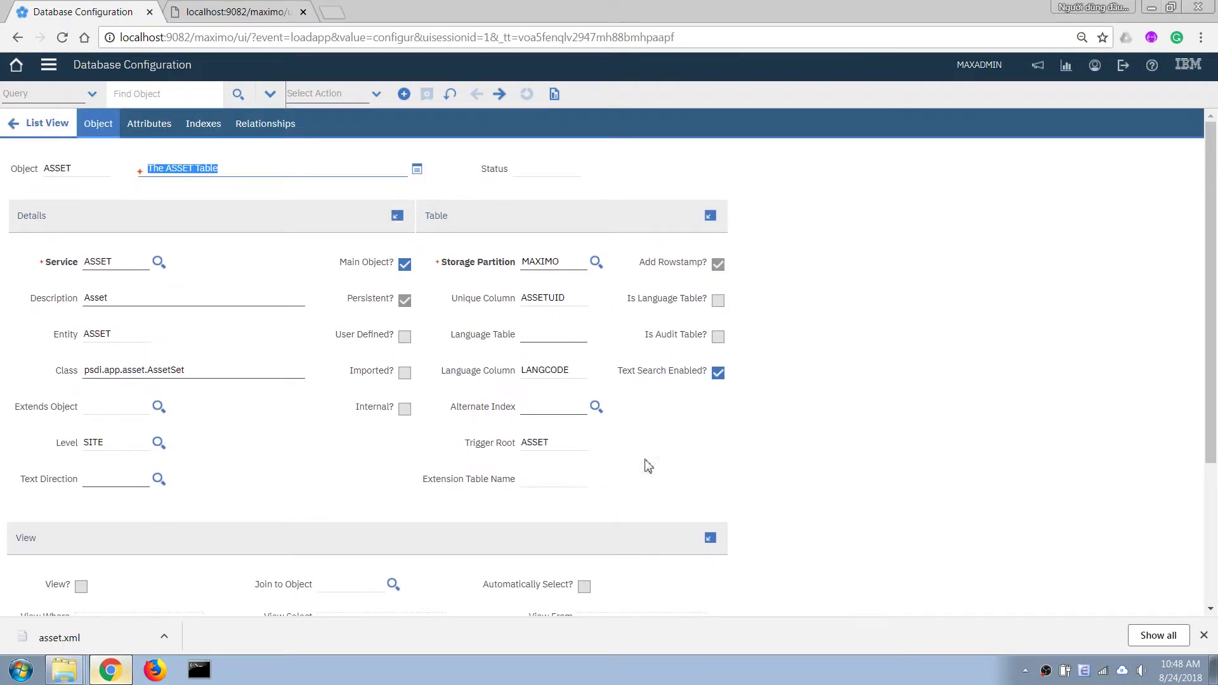
click(148, 126)
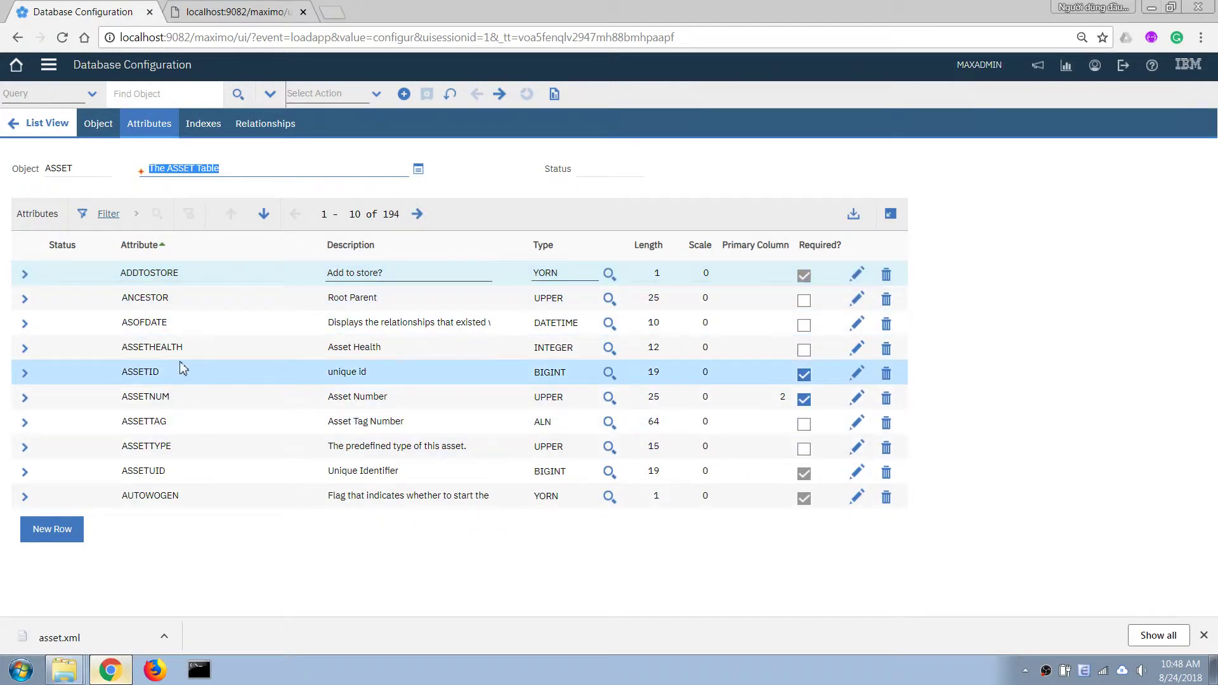
click(201, 122)
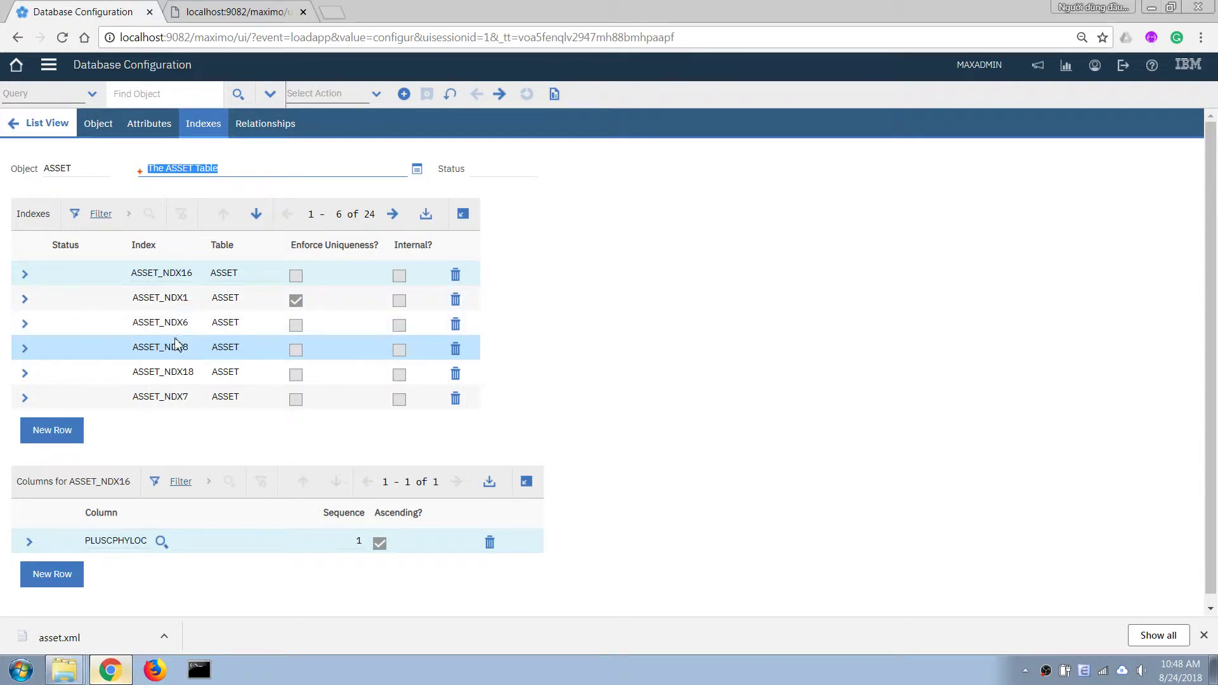
click(160, 298)
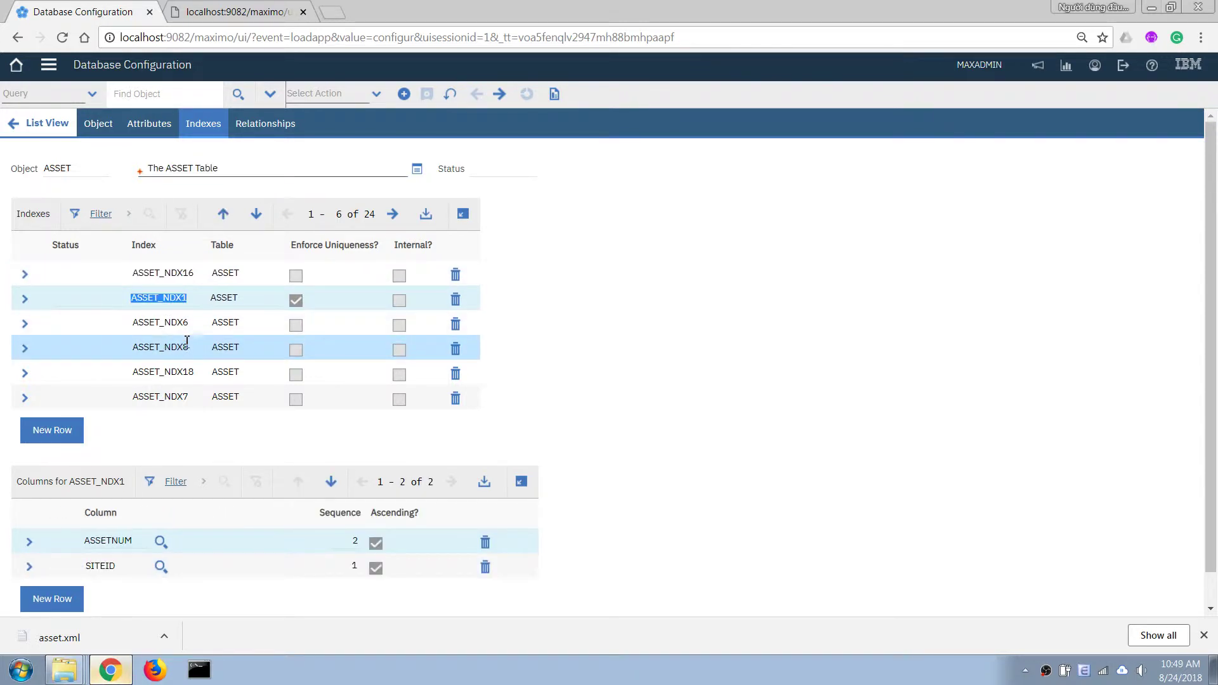
click(245, 123)
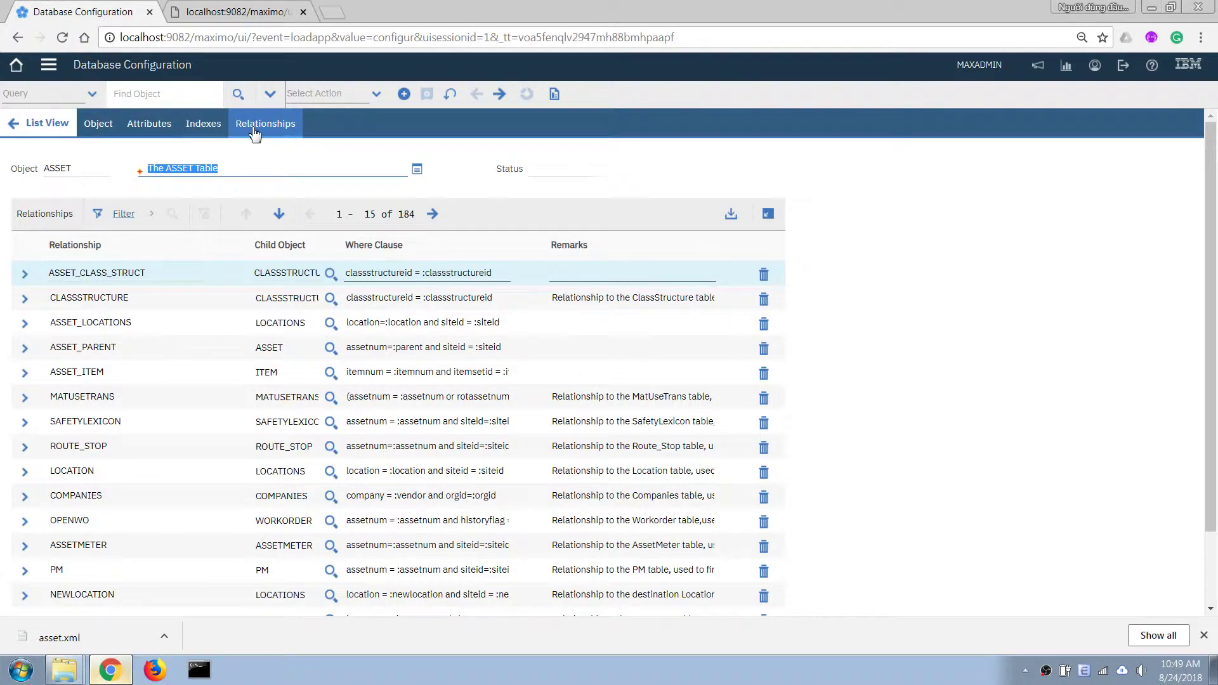
Step: Add a new attribute named CUSTOMTEXT to the ASSET object
click(145, 126)
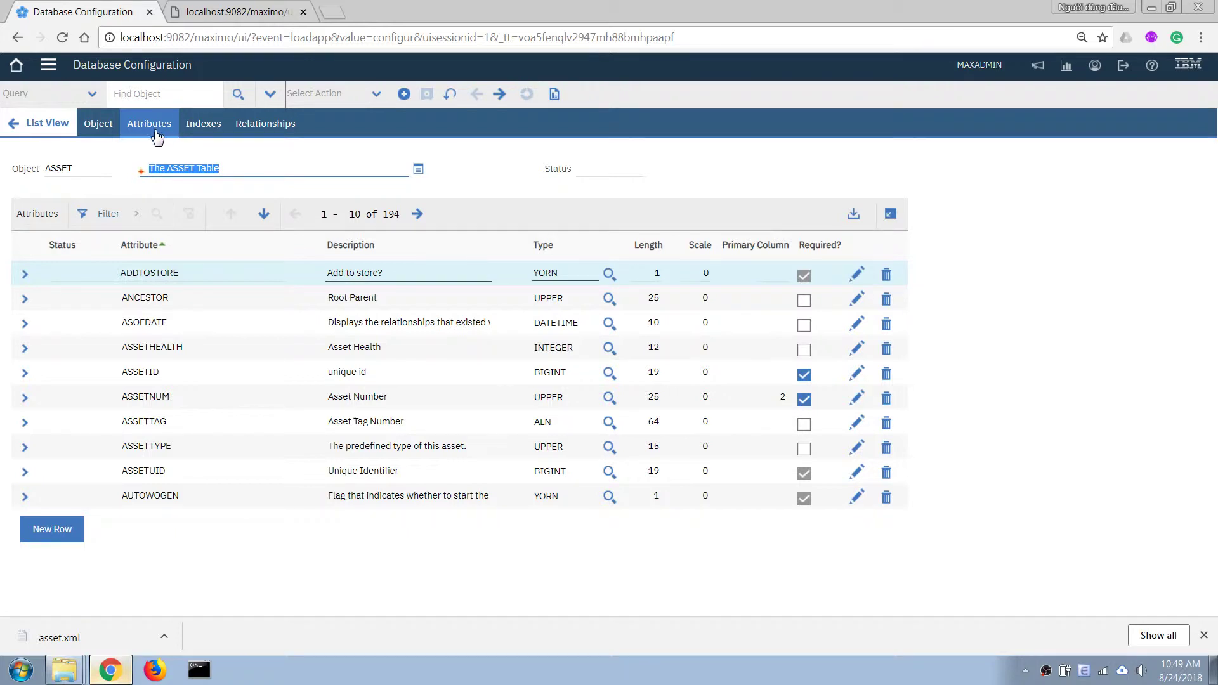
click(54, 532)
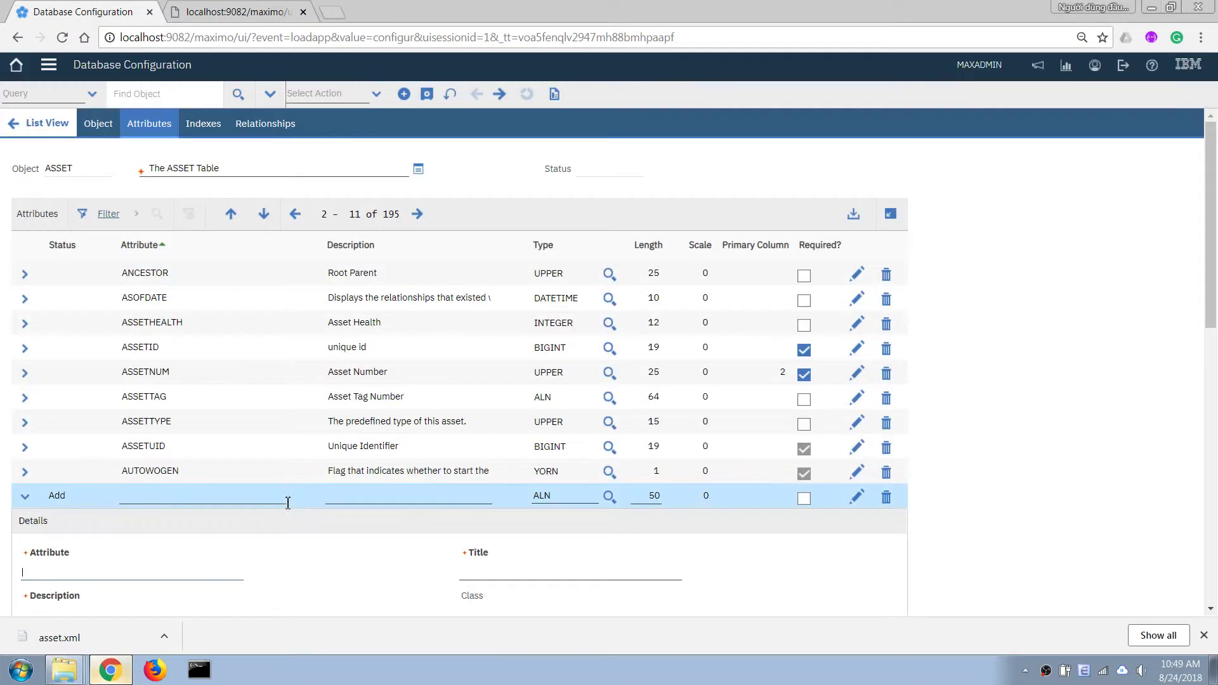
scroll(257, 494, down, 3)
click(64, 416)
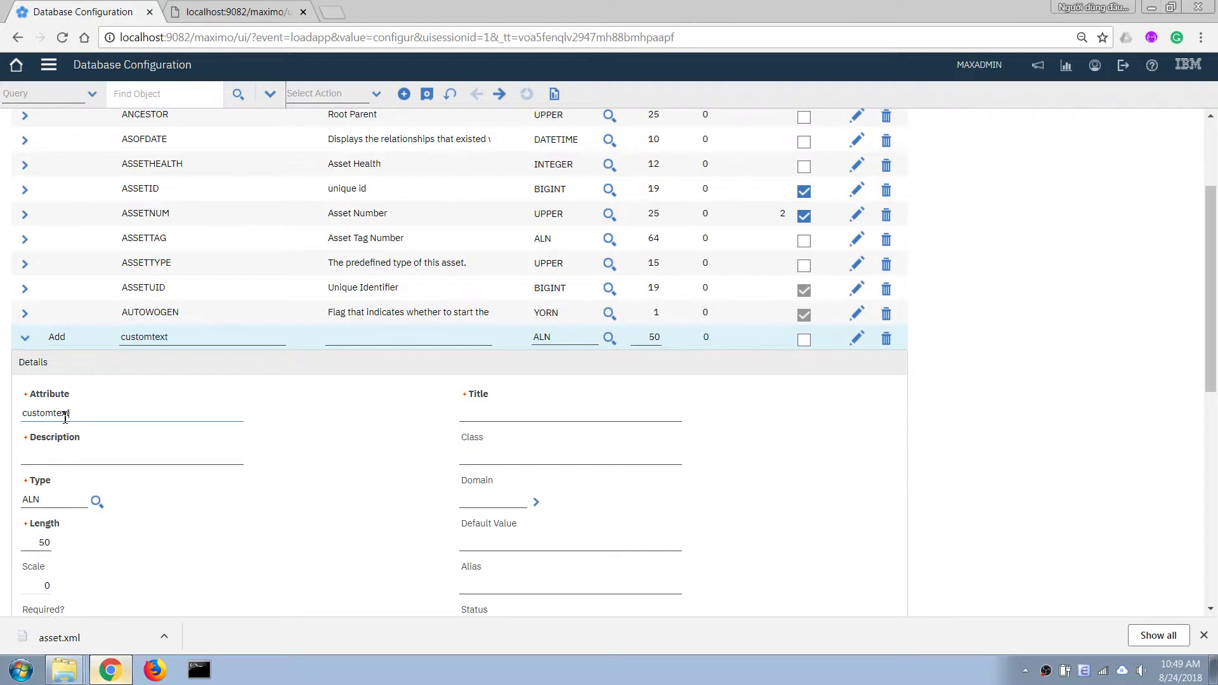
key(Tab)
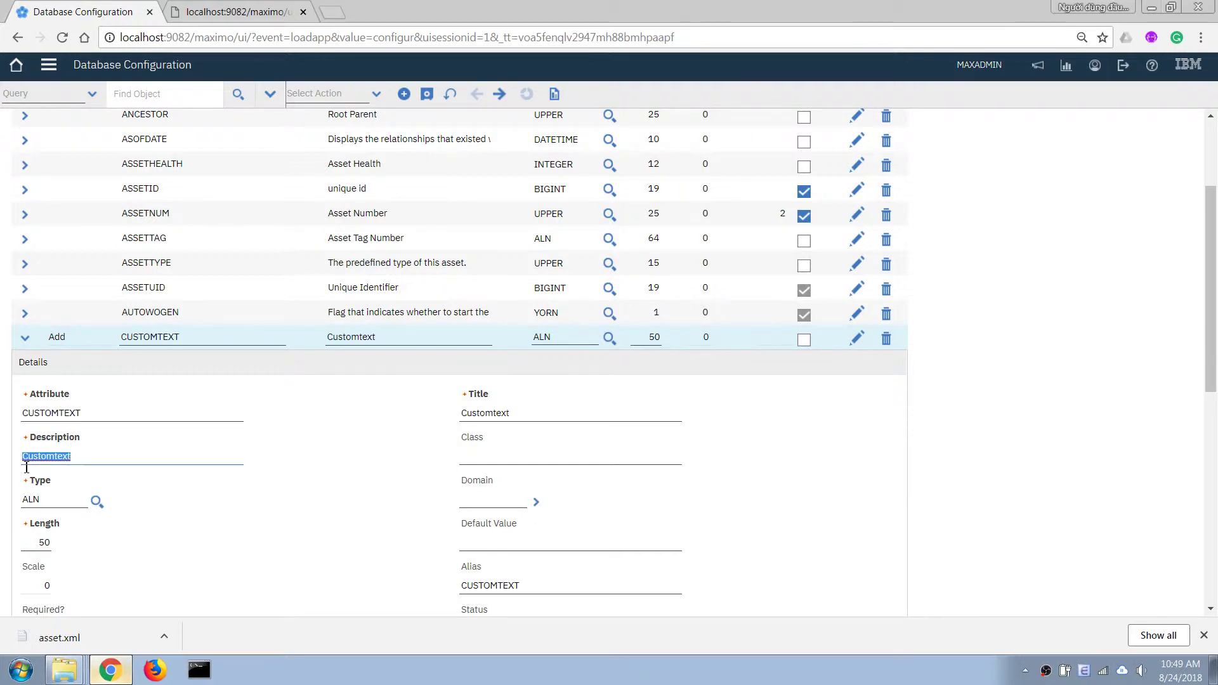
Step: Set the CUSTOMTEXT attribute's description to "This is a custom text field we added to display extra information"
click(57, 455)
double_click(57, 456)
key(BackSpace)
text(Th)
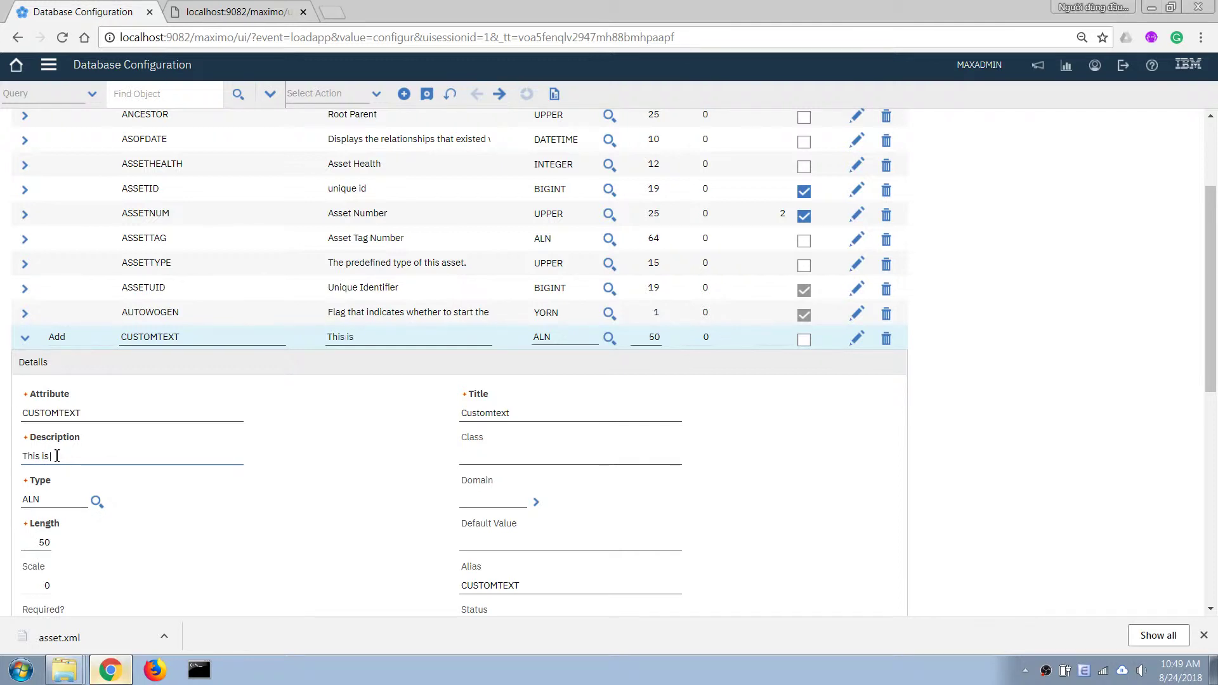
text(is is a custom te)
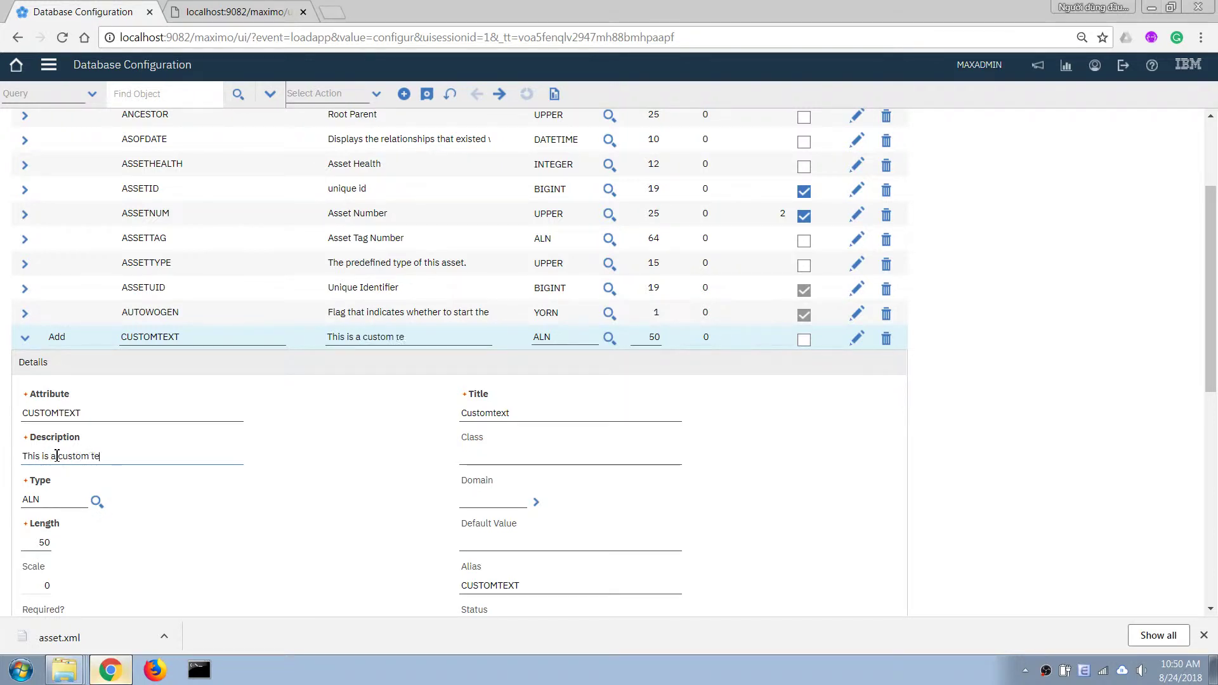
text(xt field we ade)
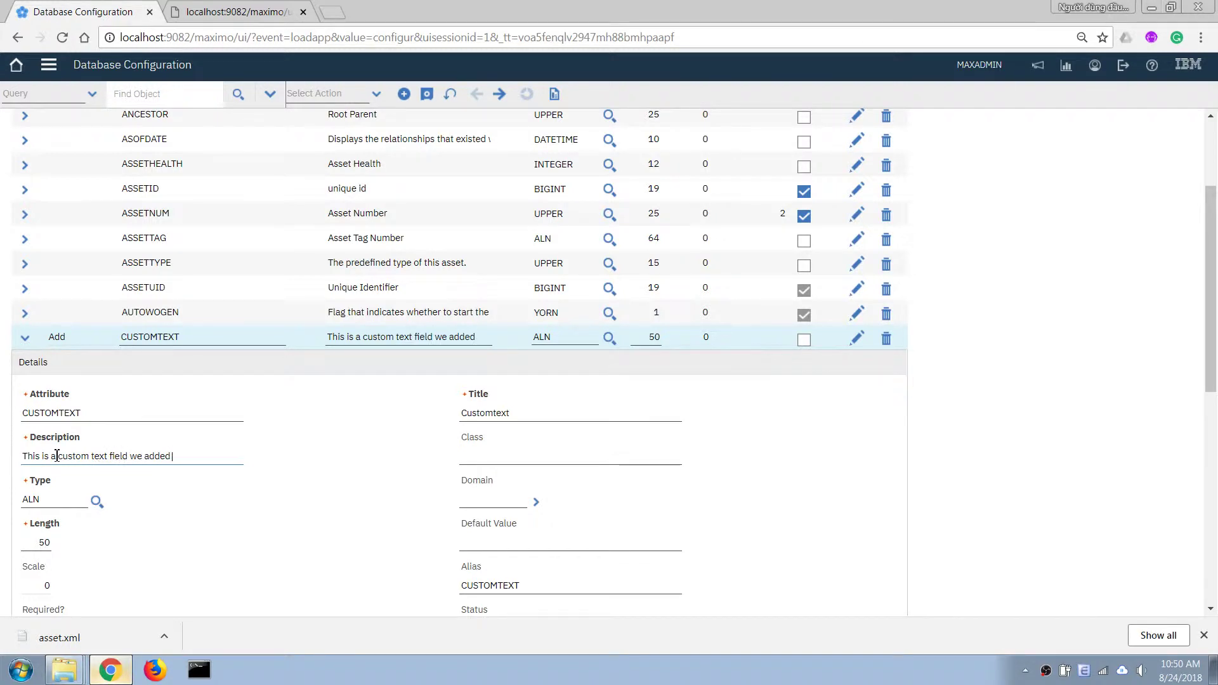
text(d to display extra information)
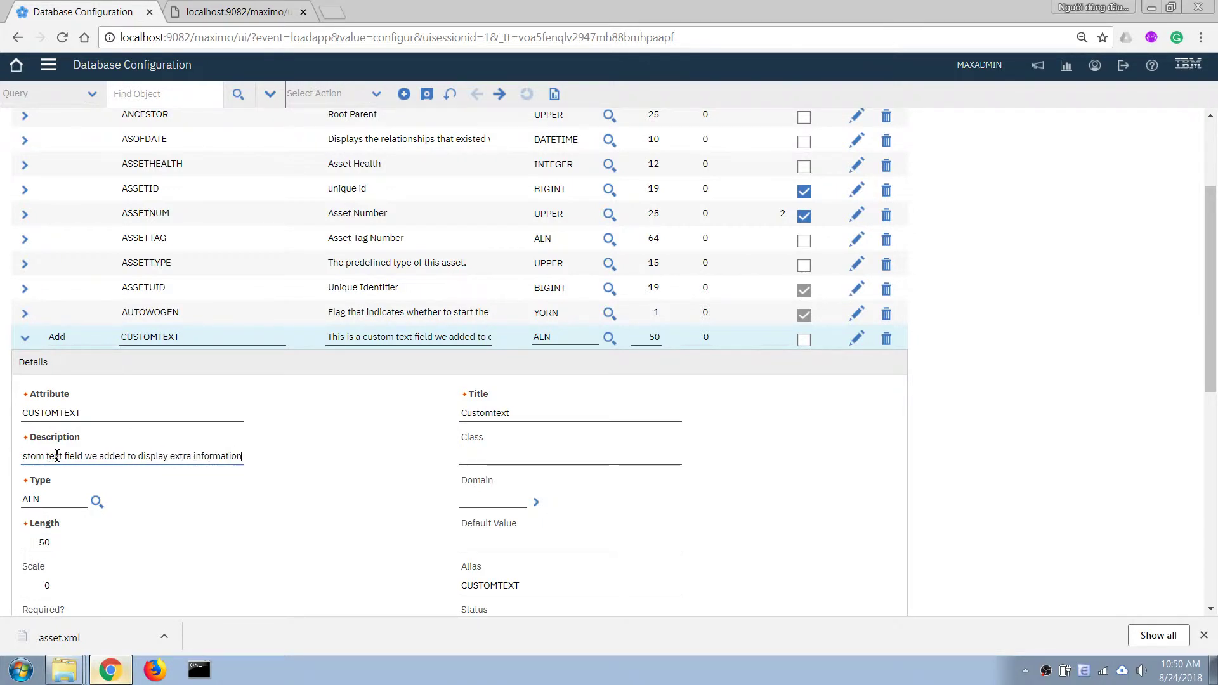
key(Tab)
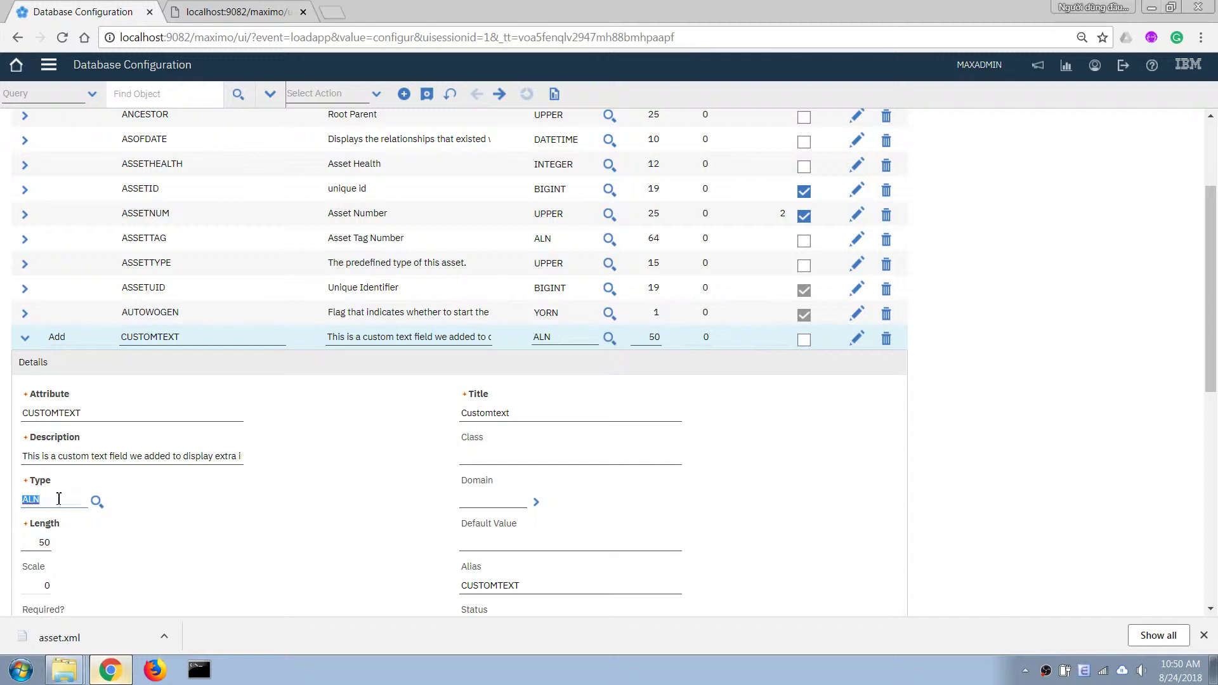
Step: Choose the ALN (AlphaNumeric) data type for the CUSTOMTEXT attribute and set its length to 100
click(96, 503)
click(404, 193)
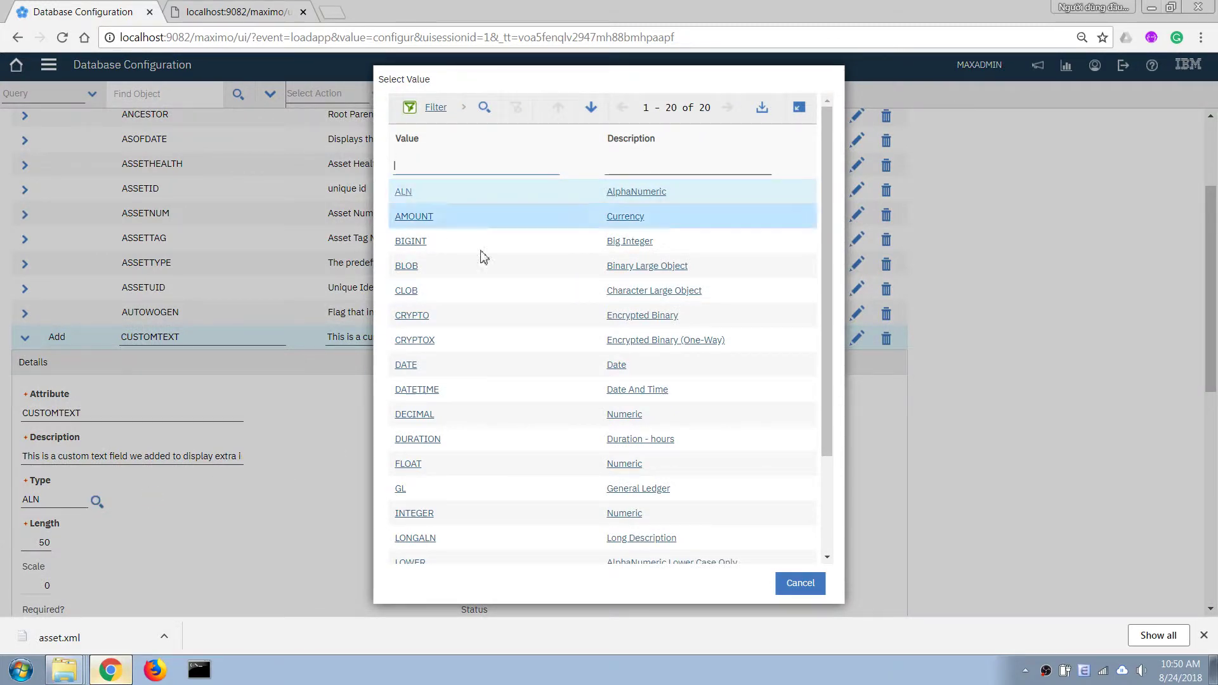
click(429, 419)
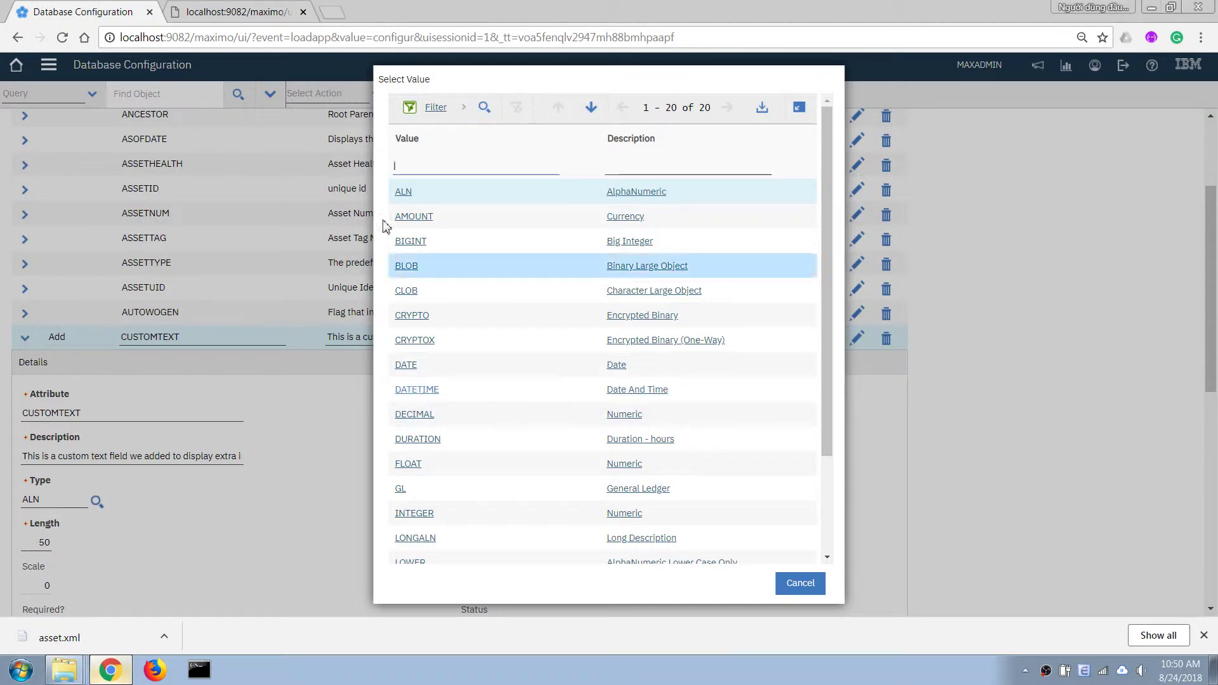
click(407, 191)
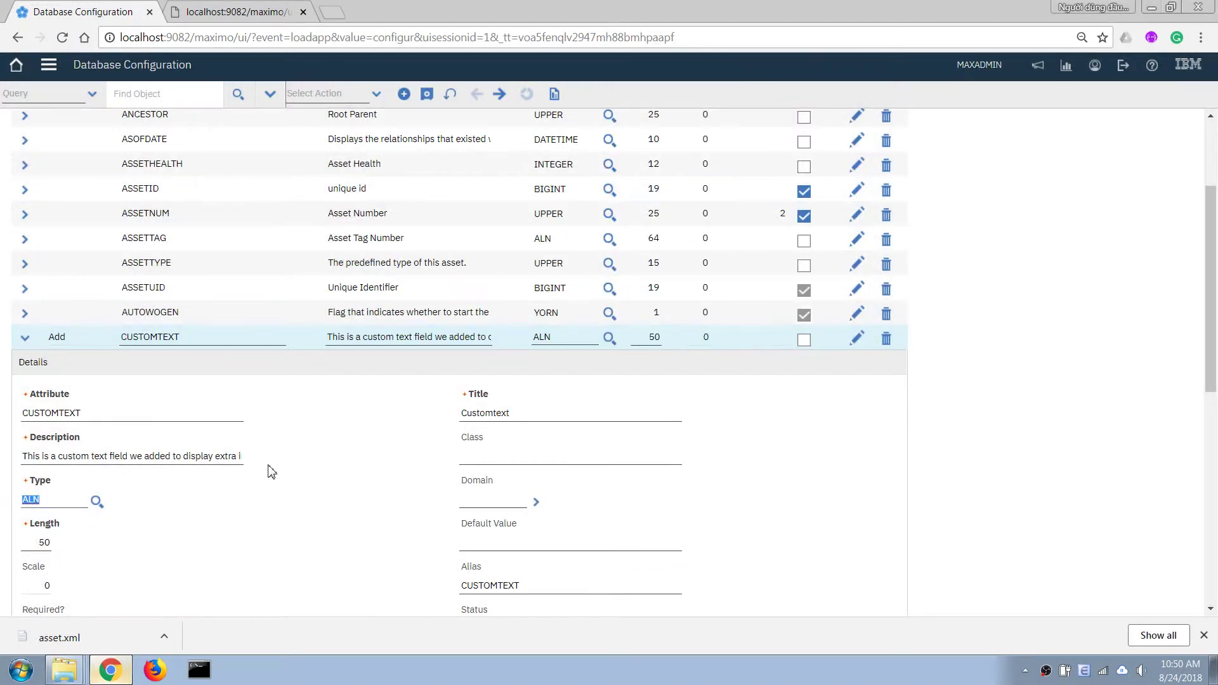
click(28, 539)
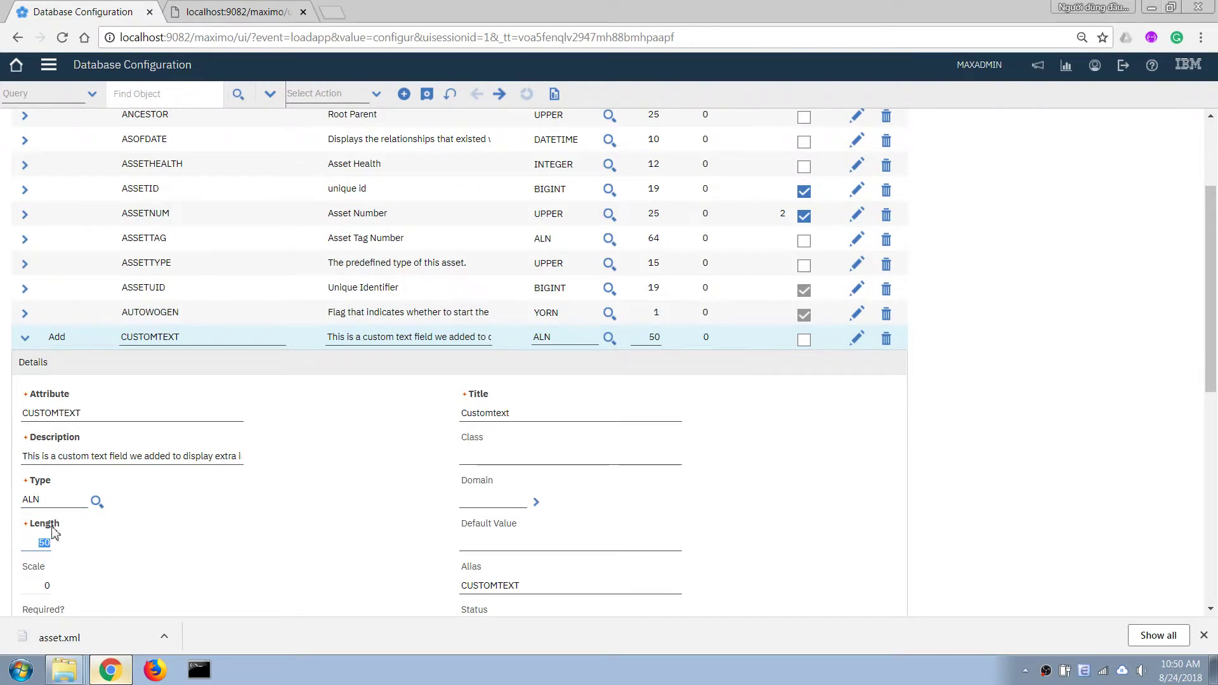
text(100)
Step: Change the CUSTOMTEXT attribute's title to "Custom Text"
scroll(127, 507, down, 4)
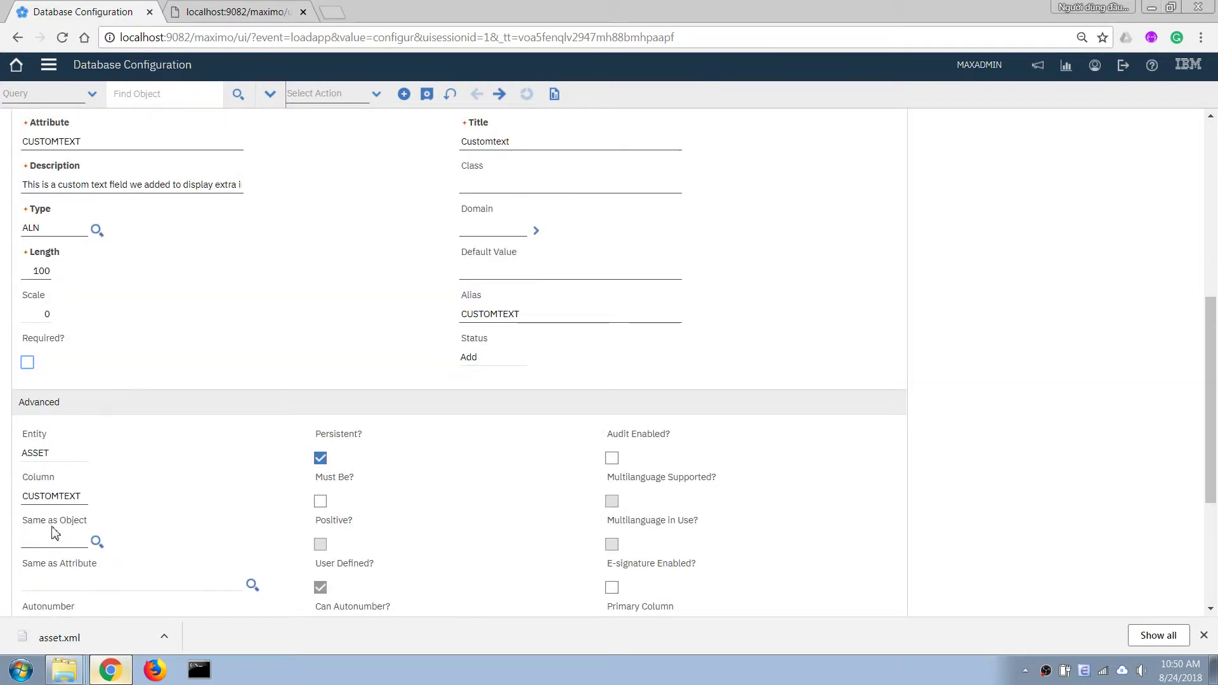
scroll(317, 349, up, 3)
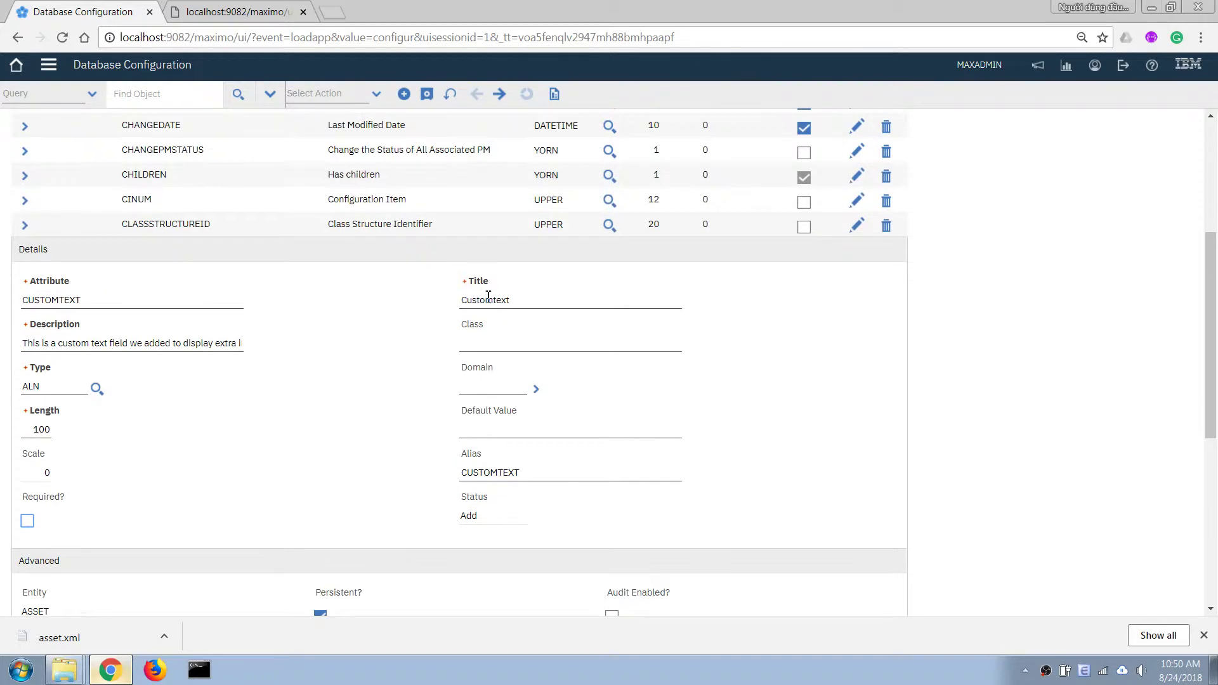
double_click(486, 300)
key(Home)
double_click(486, 300)
key(BackSpace)
key(Tab)
Step: Save the ASSET object with its new attribute and return to the list of objects
scroll(367, 435, down, 2)
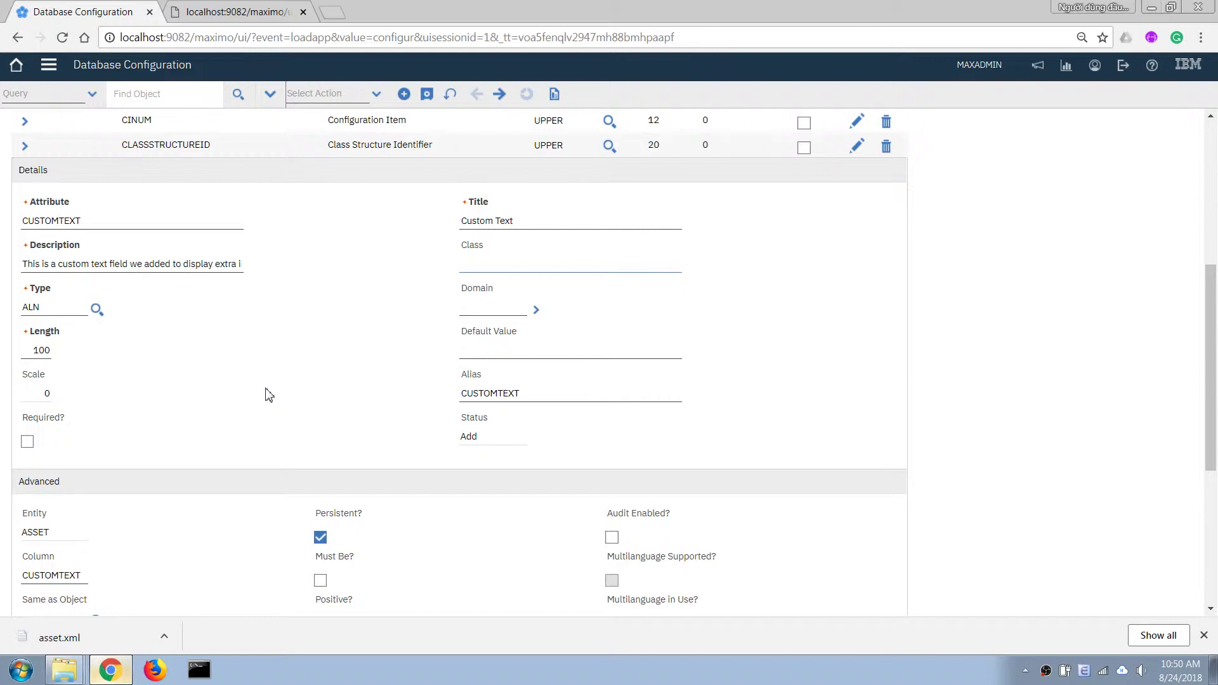
scroll(270, 395, up, 4)
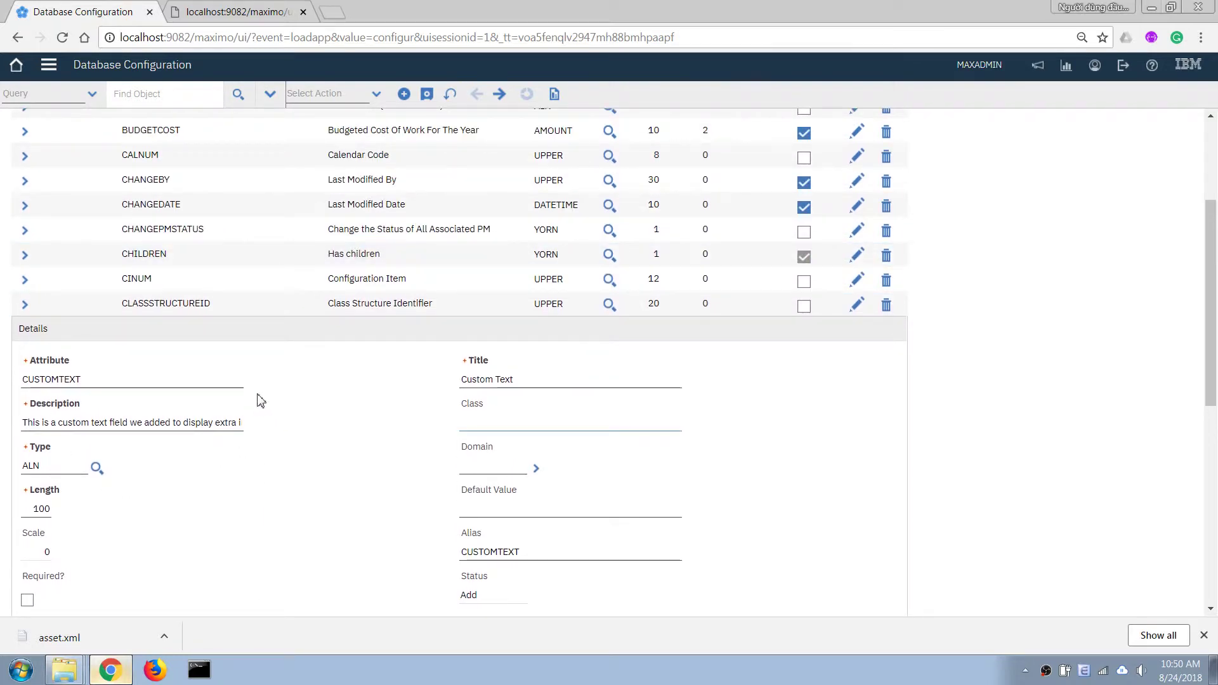
click(427, 95)
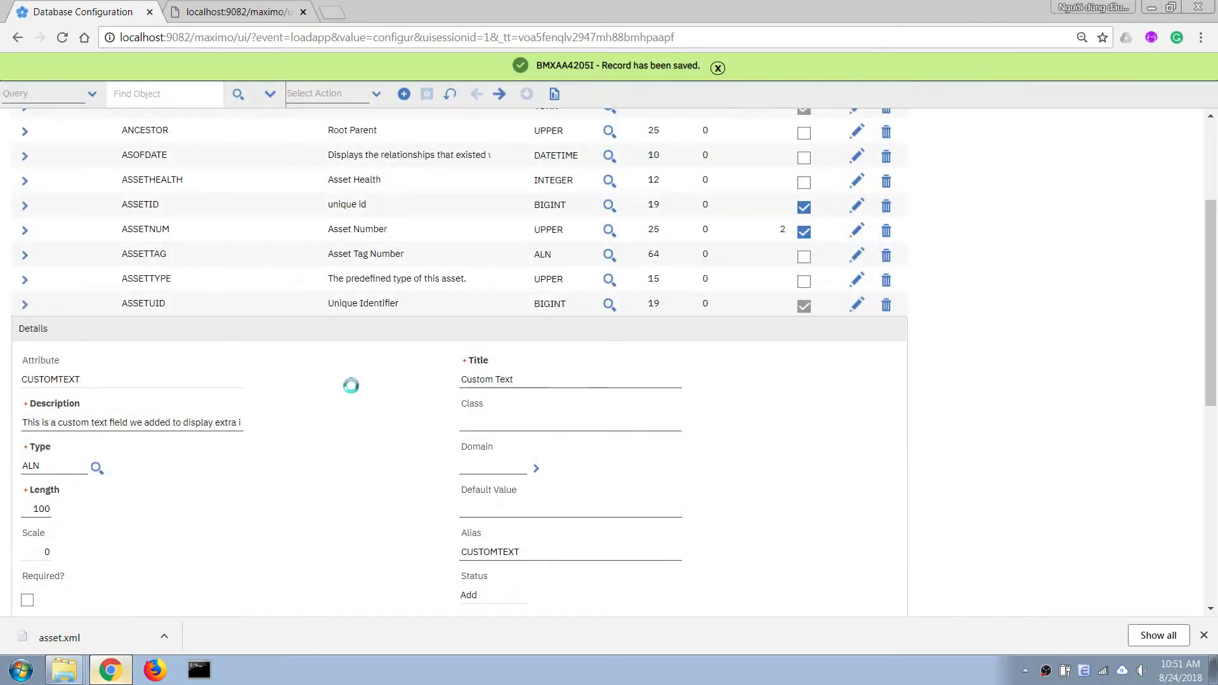
scroll(340, 396, up, 3)
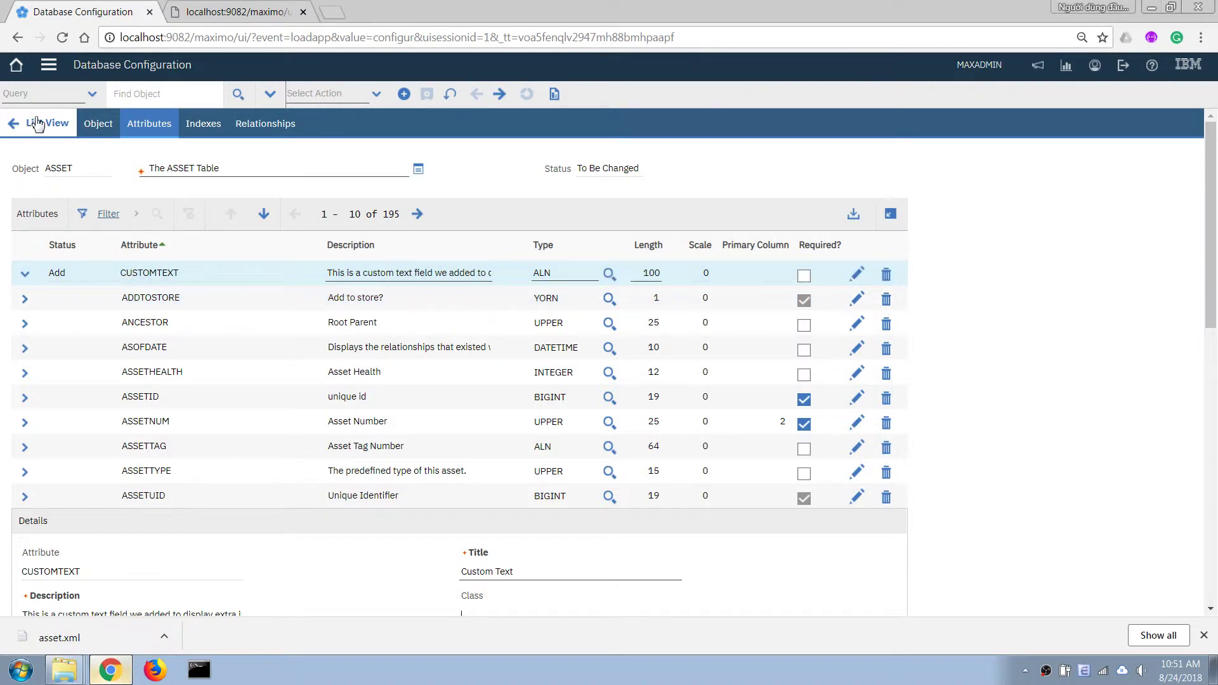
click(95, 125)
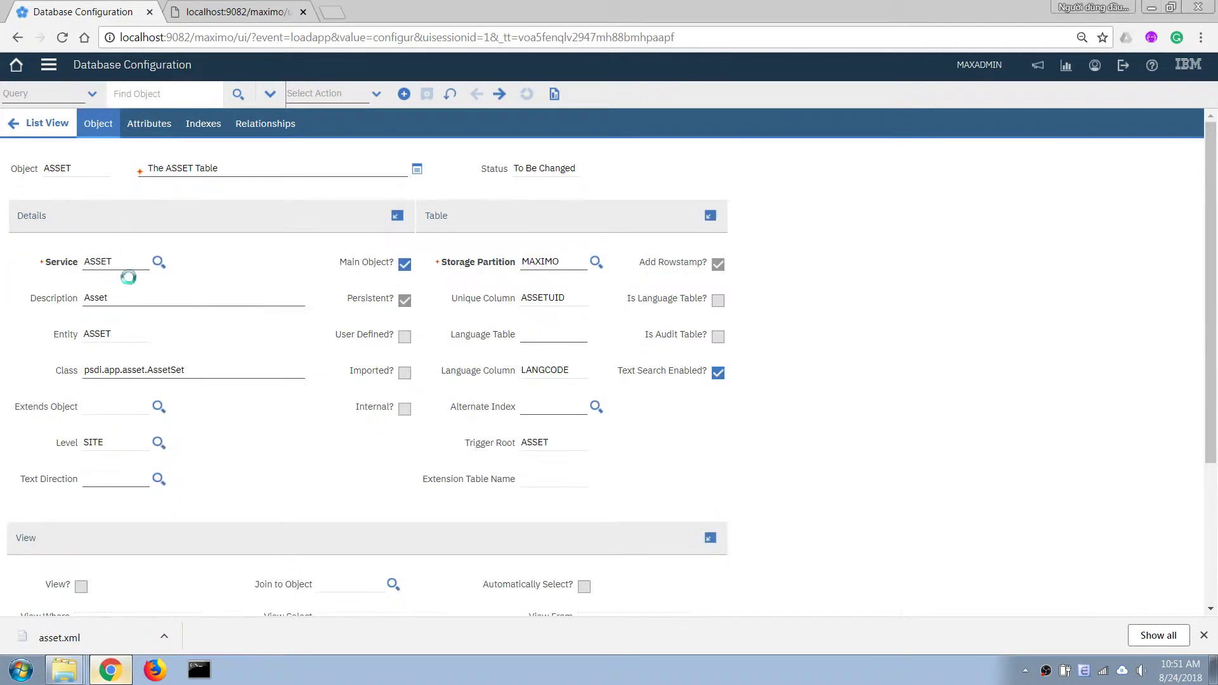
click(35, 124)
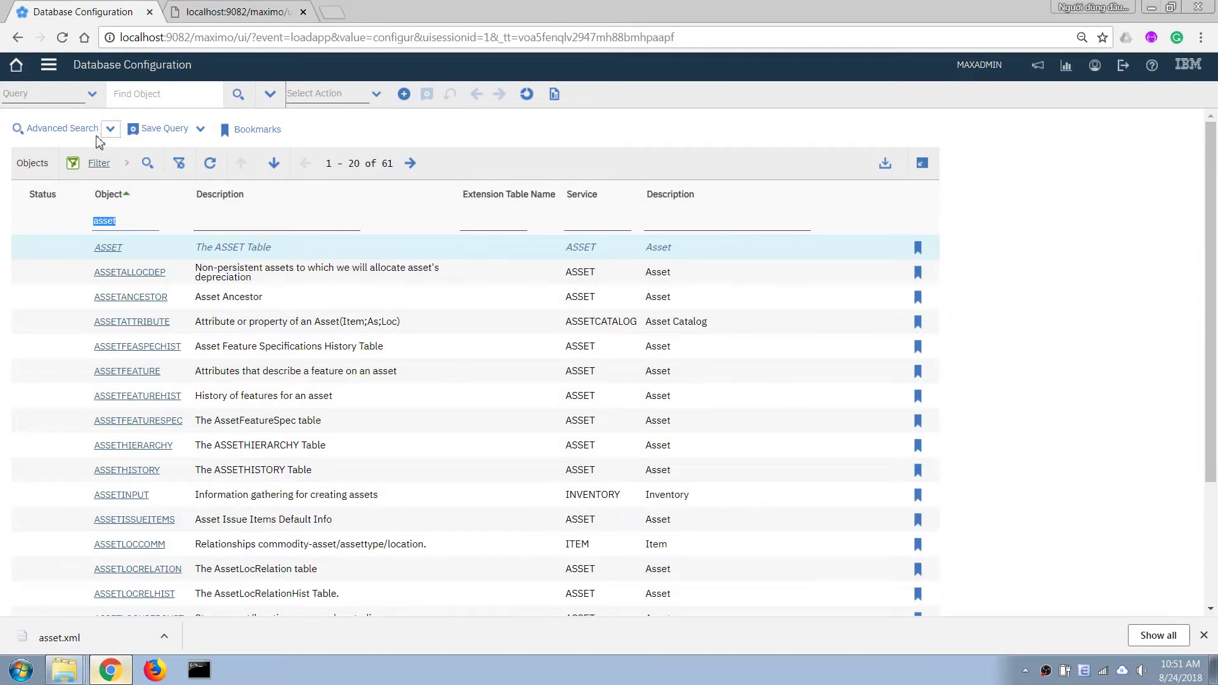
Step: Refresh the object list and update the admin mode properties with 5 administrative sessions allowed and 0 minutes for user logout
click(213, 166)
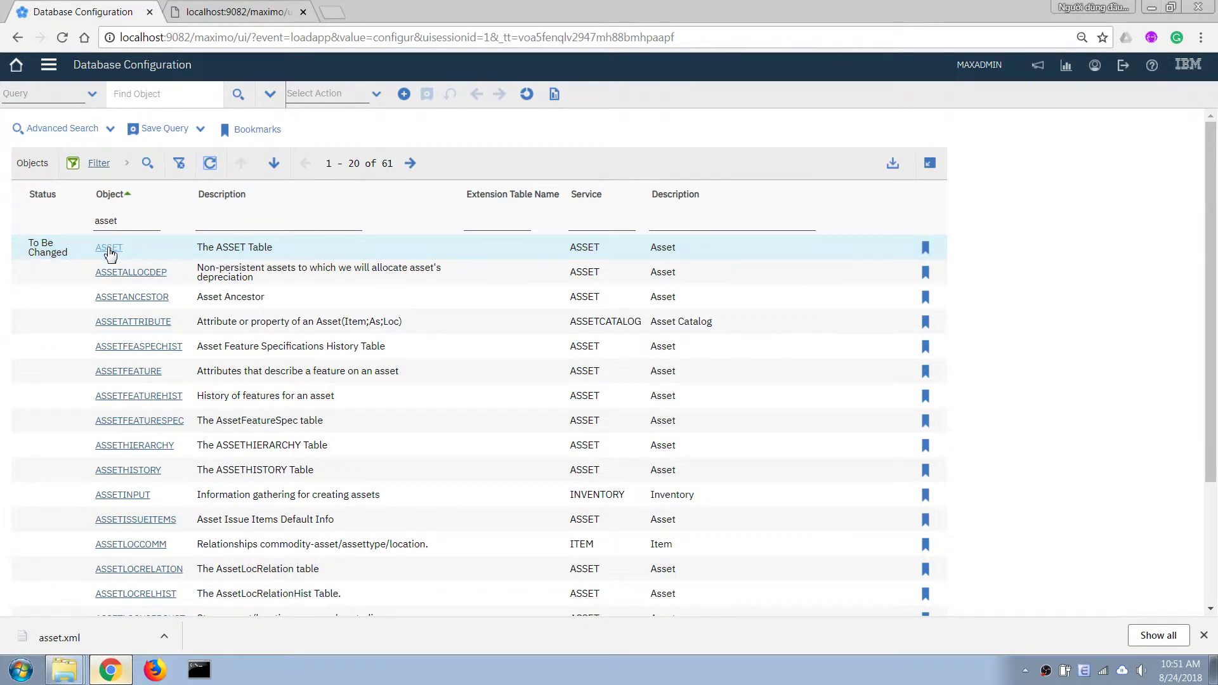
click(354, 96)
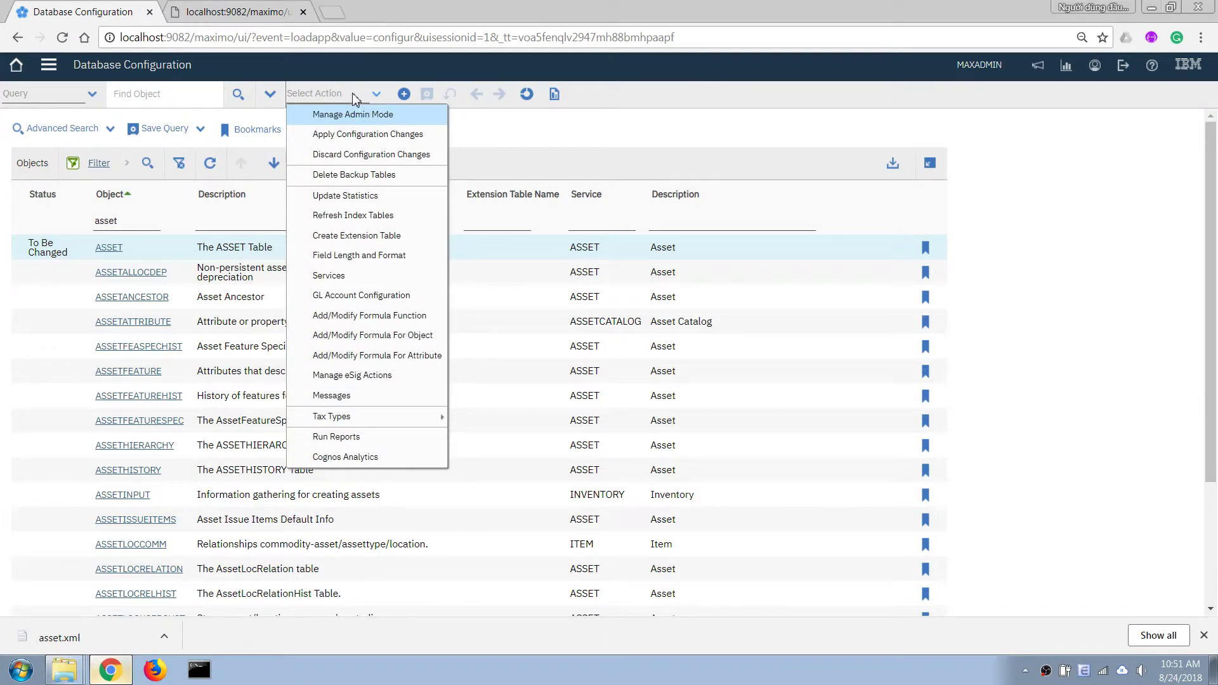
click(328, 99)
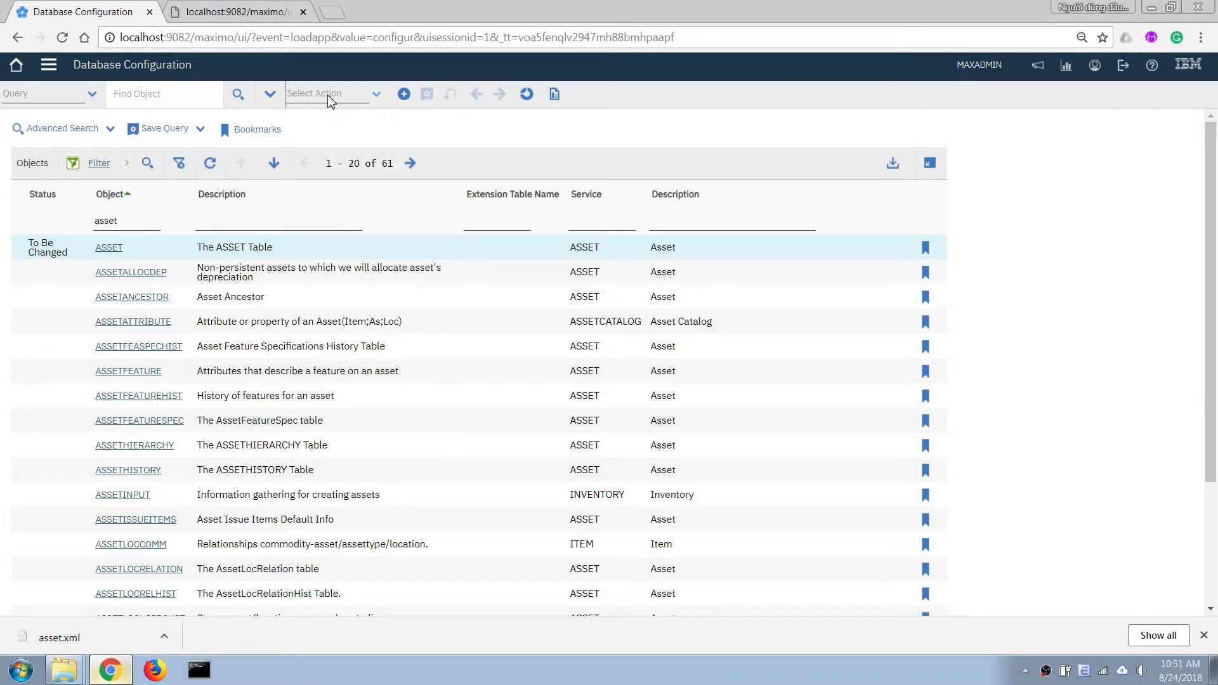
click(329, 99)
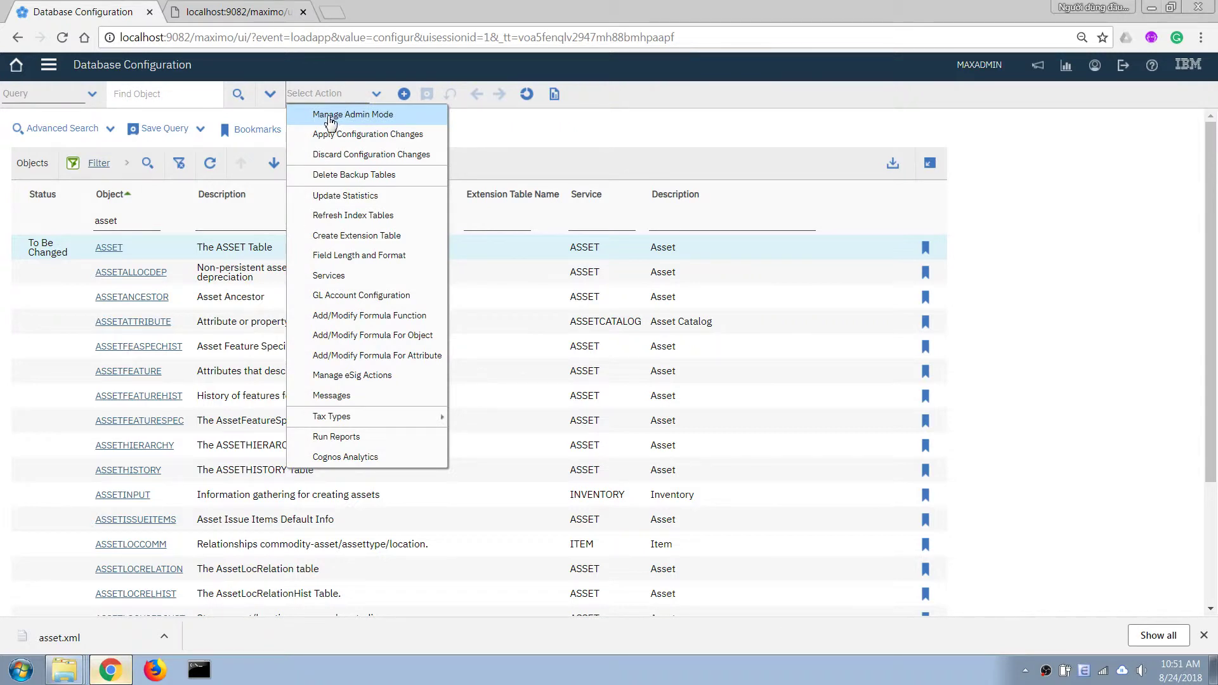
click(329, 117)
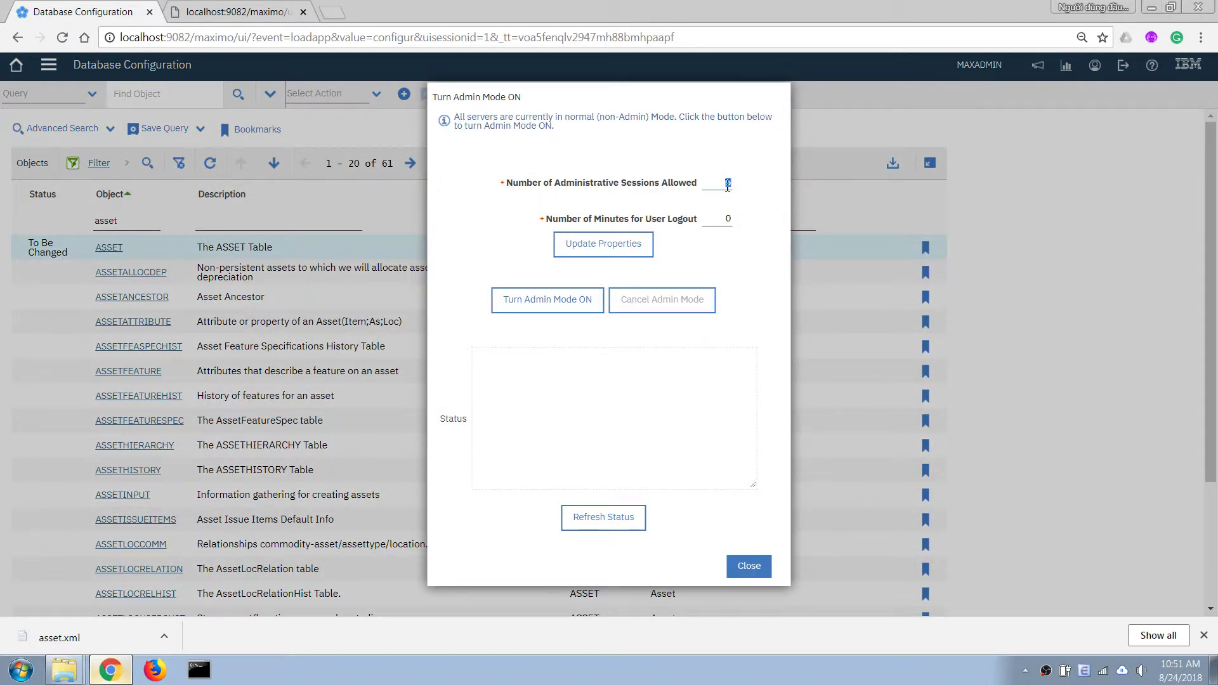
click(729, 219)
drag(727, 218, 719, 216)
click(604, 244)
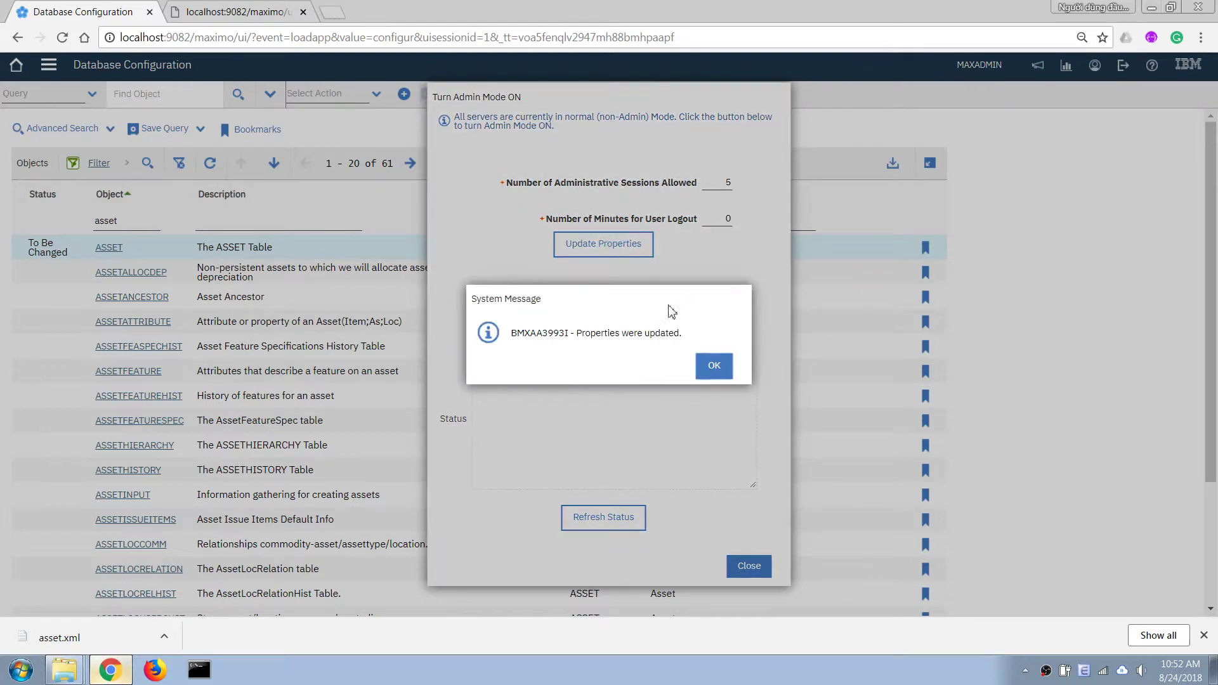
click(715, 367)
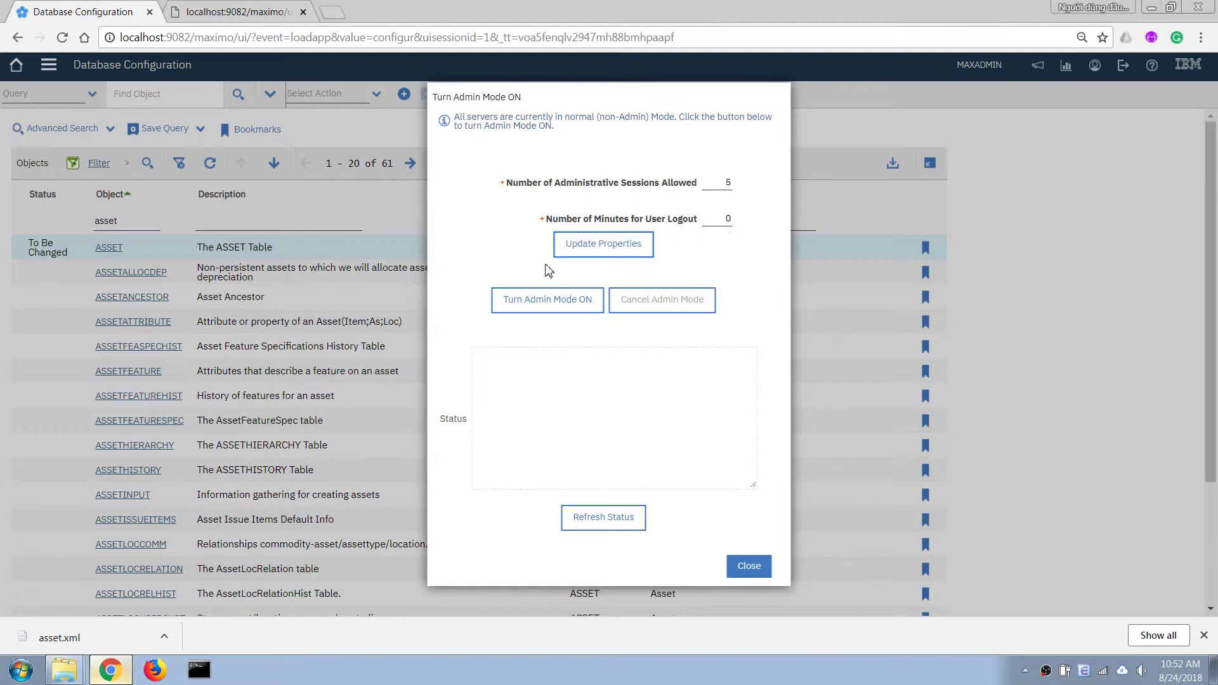
Step: Turn admin mode on, authenticating the electronic signature with the account password
click(525, 304)
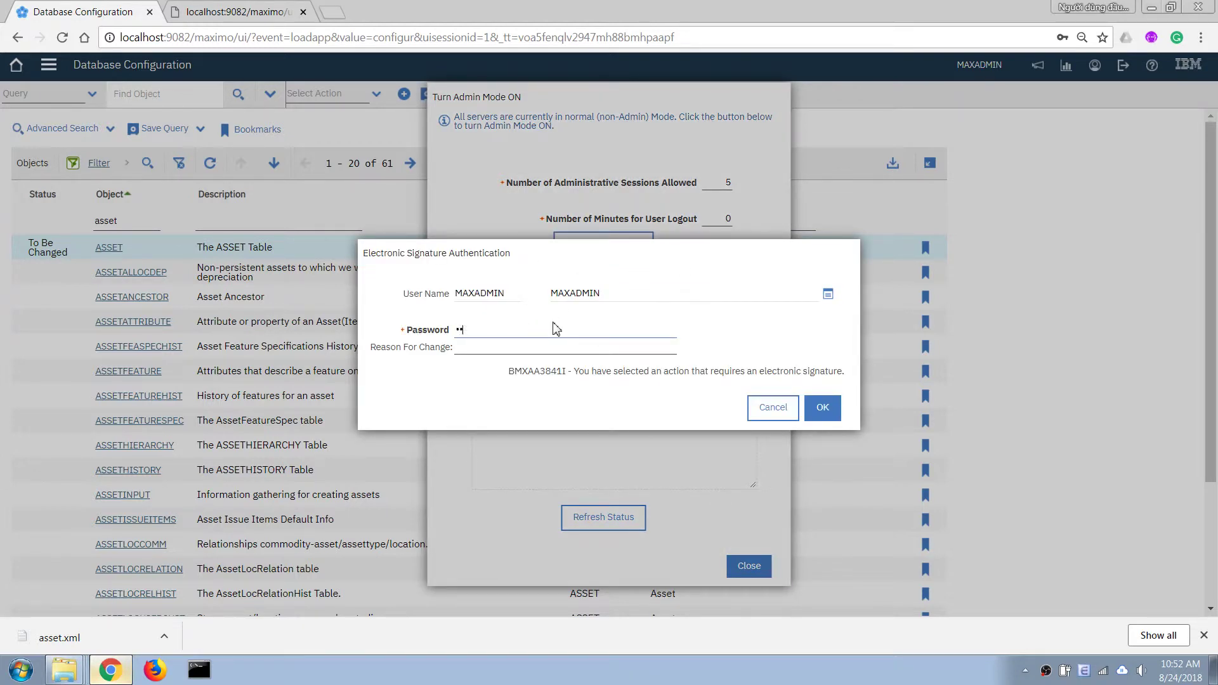
text(••)
key(Tab)
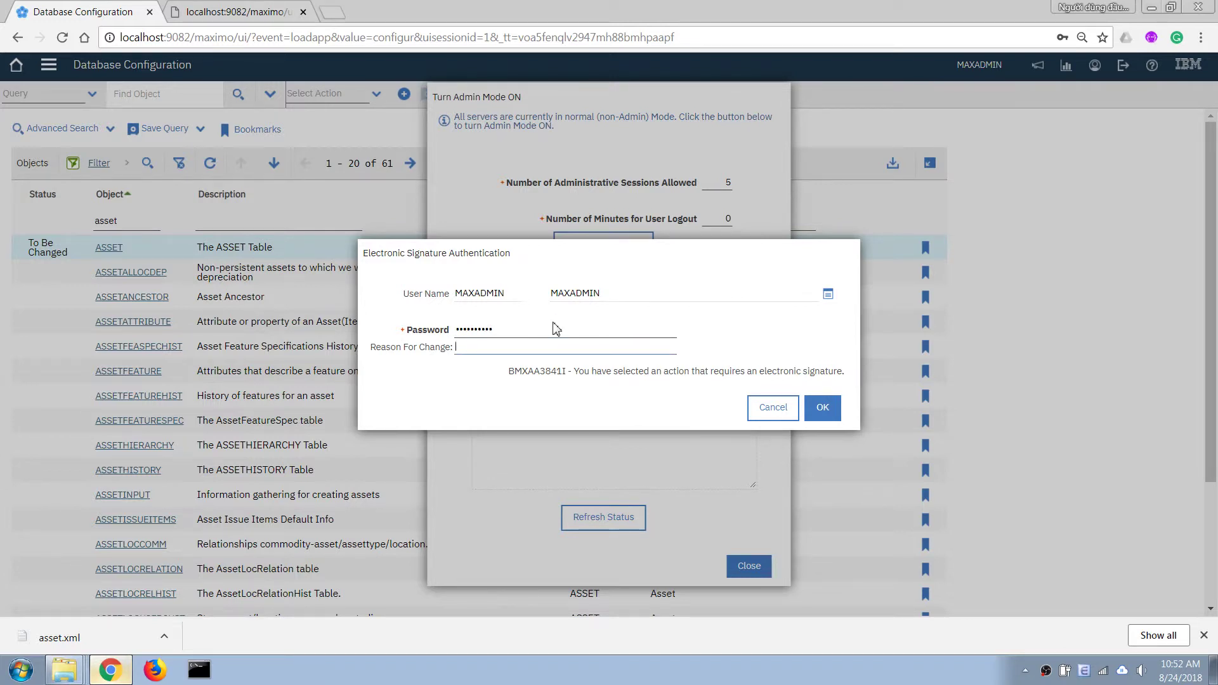
click(823, 408)
click(696, 372)
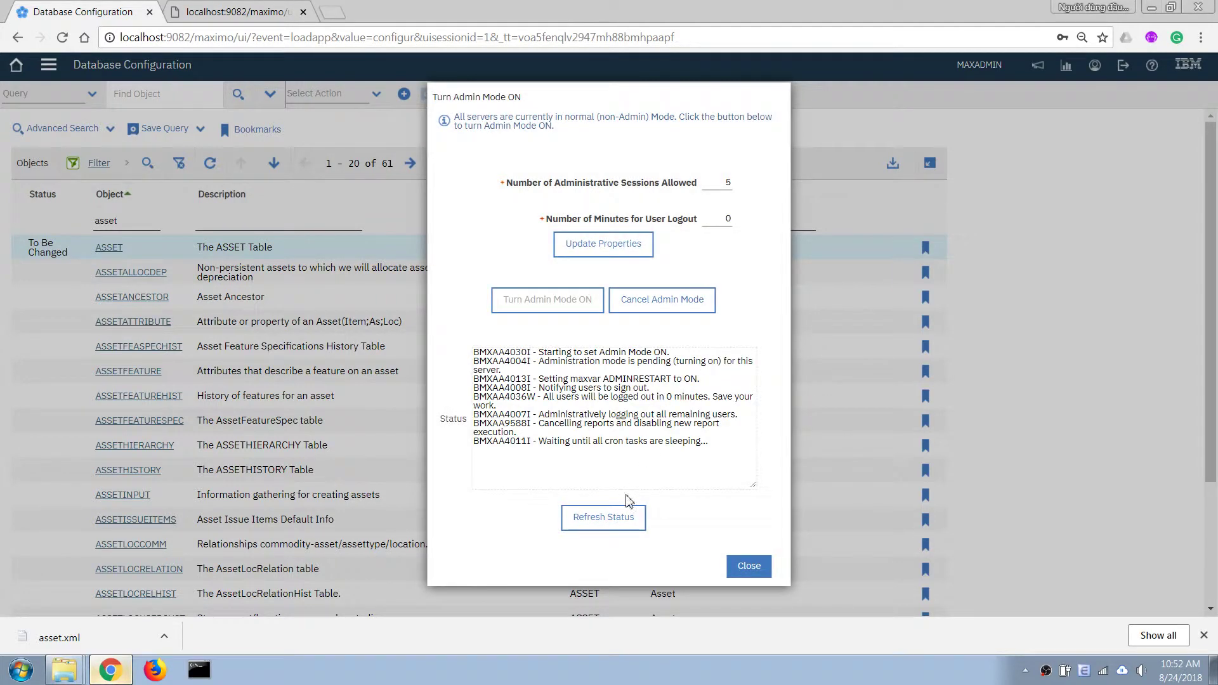
Step: Refresh the admin mode status until the switch-on process finishes, and close the admin mode dialog
click(608, 517)
click(604, 423)
key(ctrl+a)
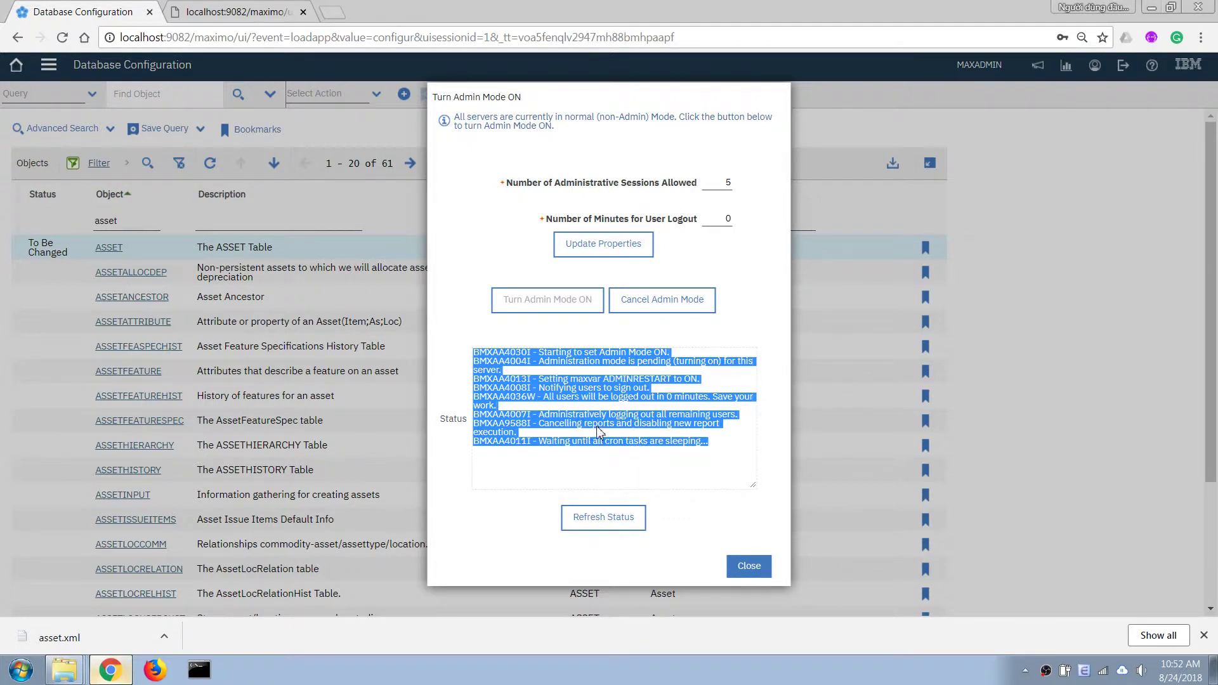
click(619, 524)
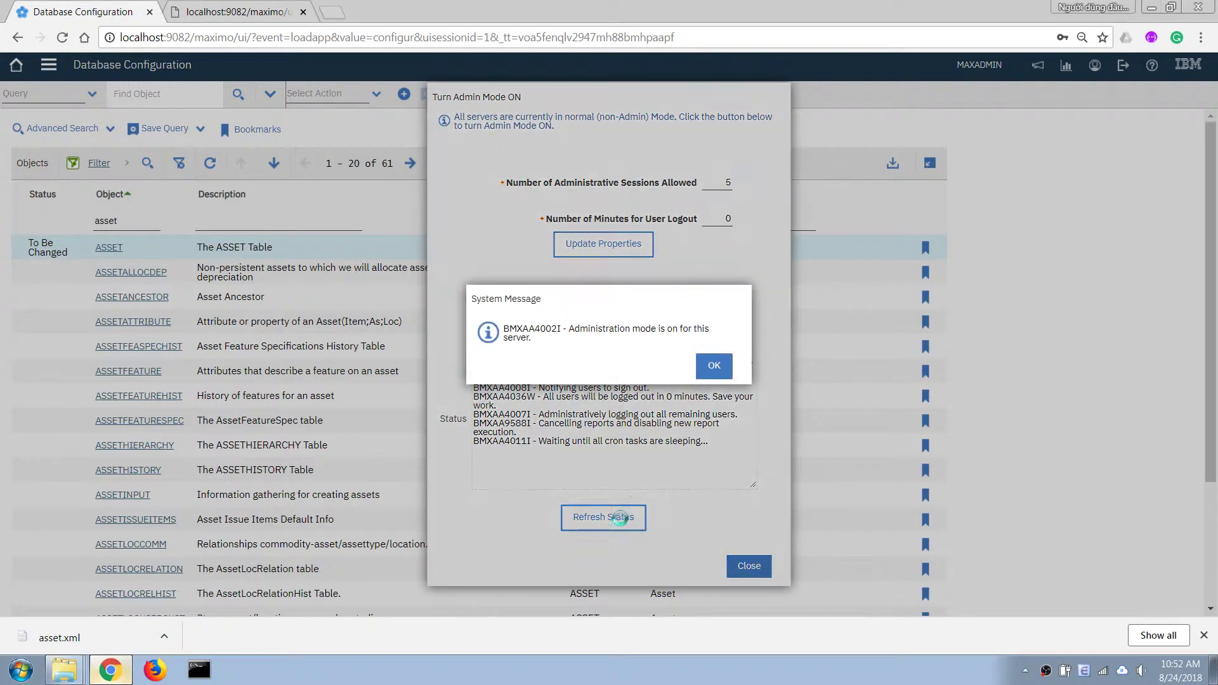
click(717, 372)
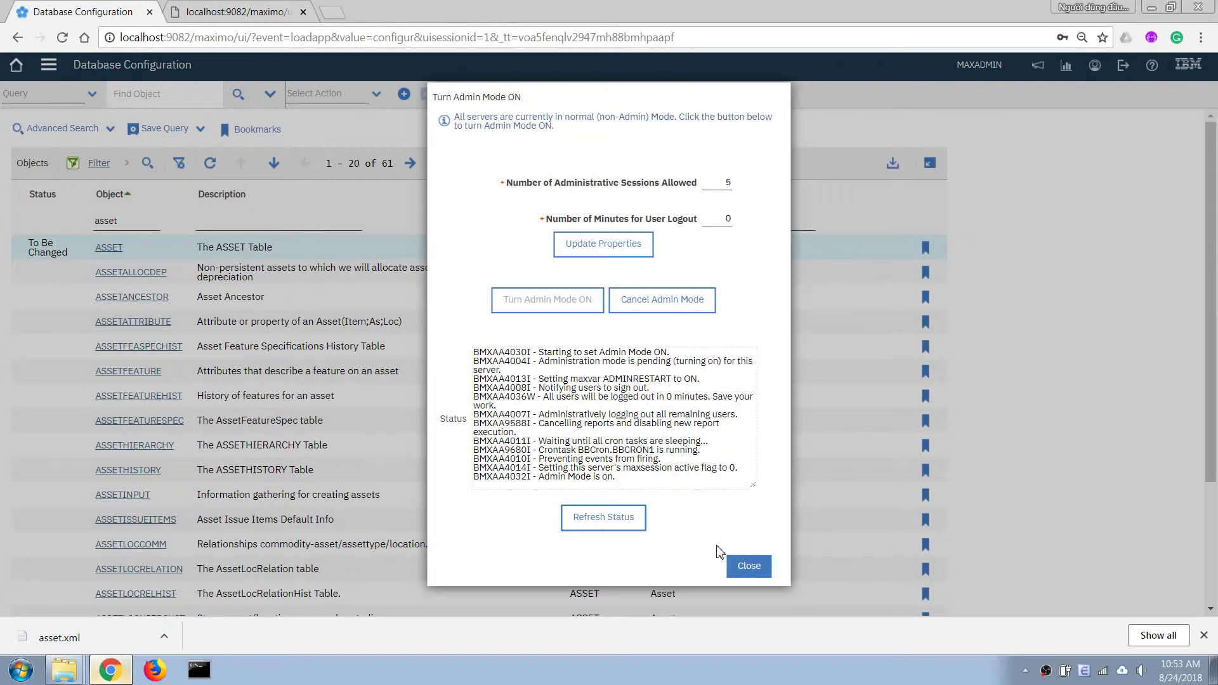
click(751, 574)
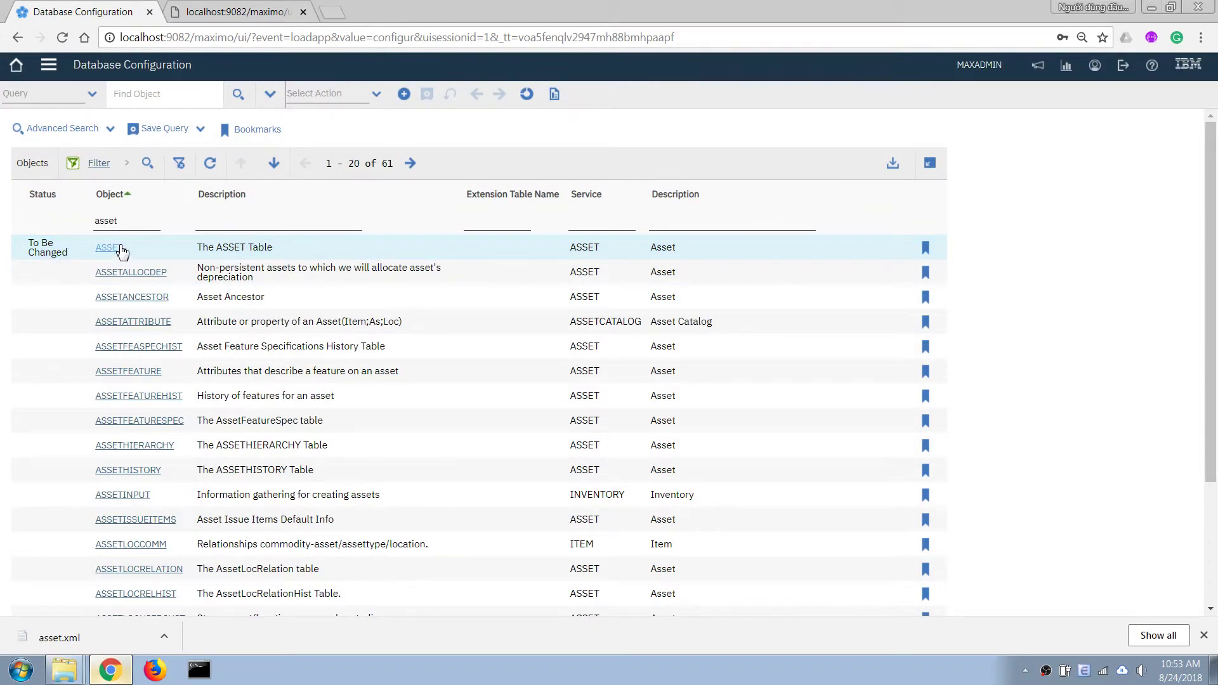
Step: Reopen admin mode management to check which mode the servers are in, and close it
click(352, 95)
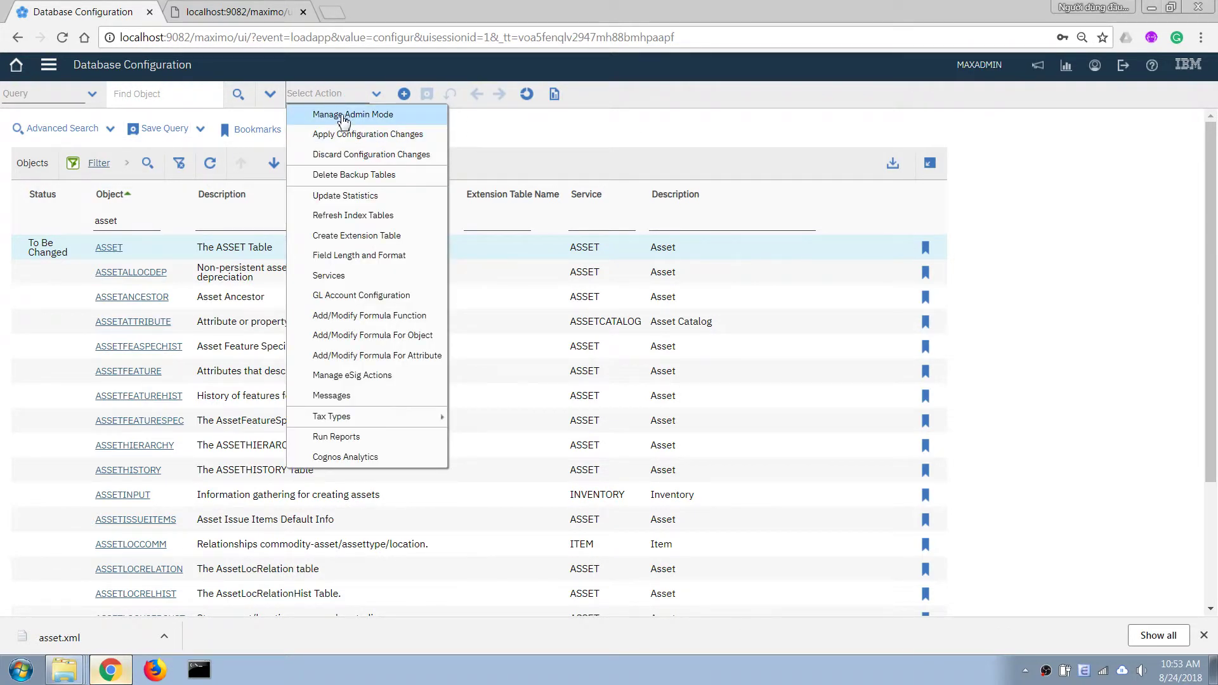
click(343, 115)
click(608, 453)
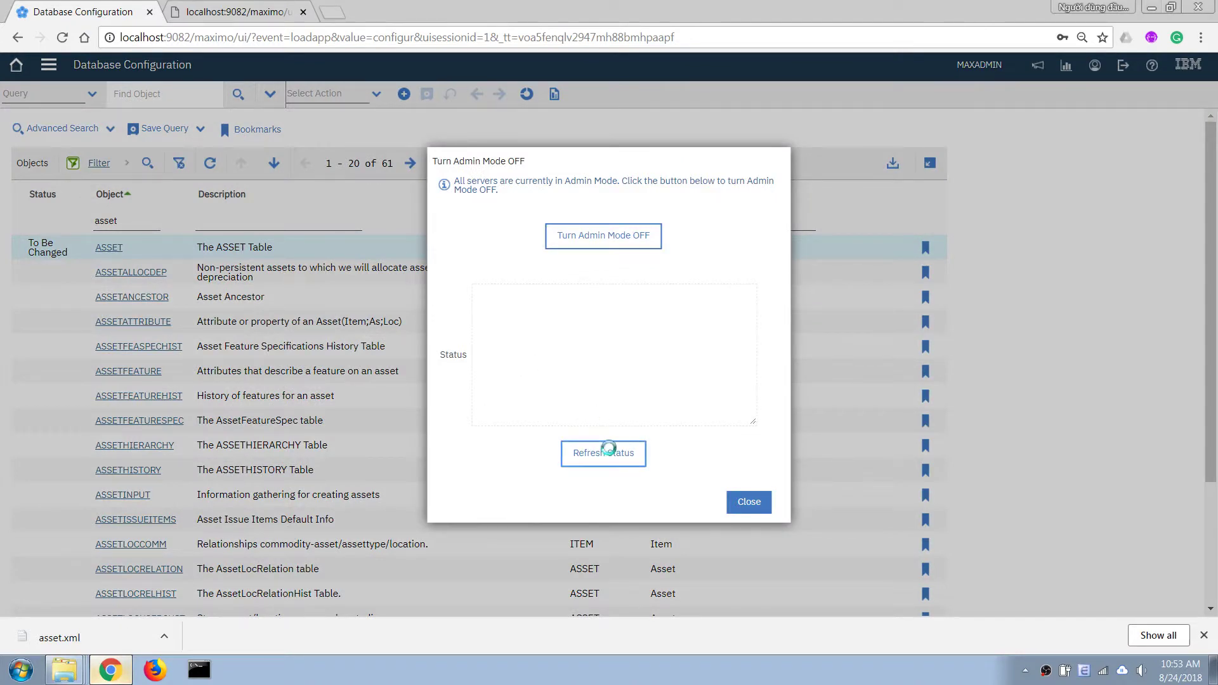
click(747, 501)
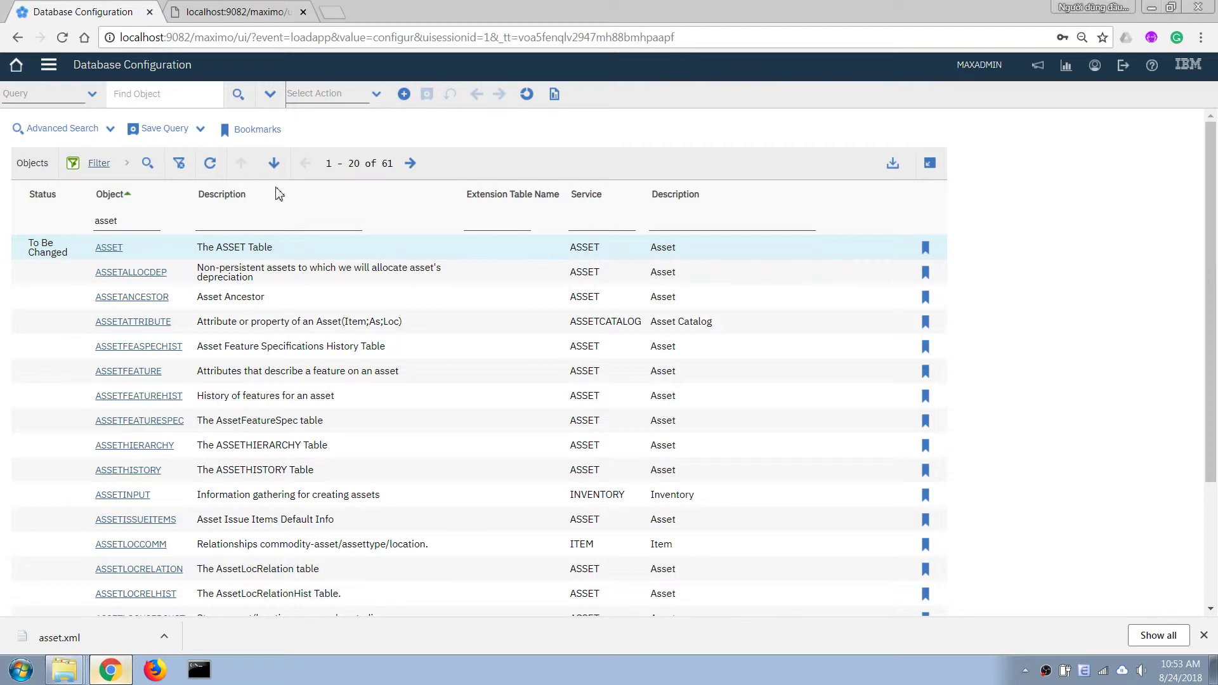
Step: Apply the configuration changes, confirming a current backup and signing the database configuration with the account password and reason N/A
click(327, 95)
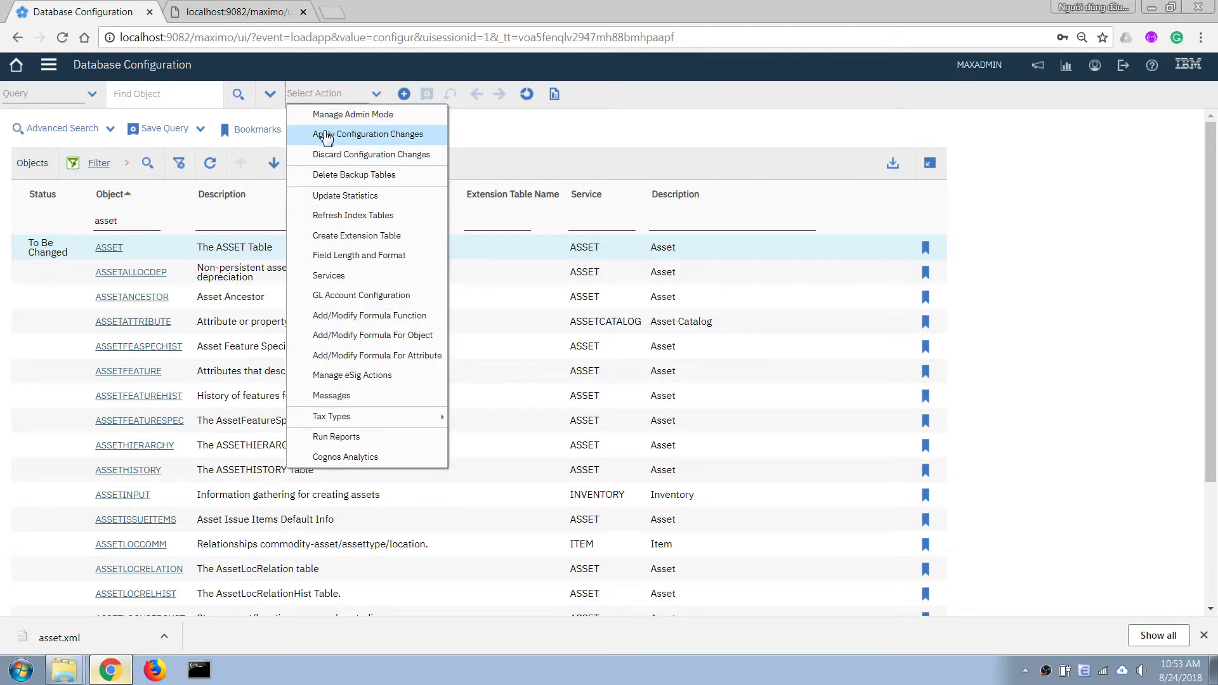
click(354, 138)
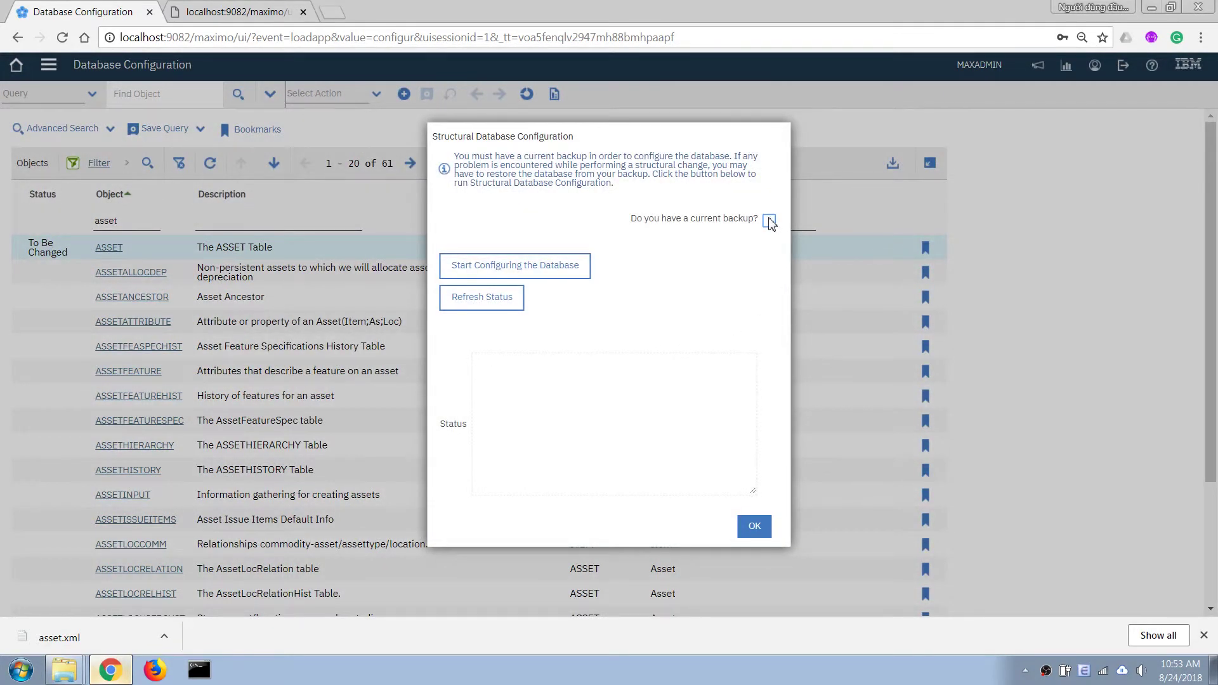
click(769, 221)
click(493, 274)
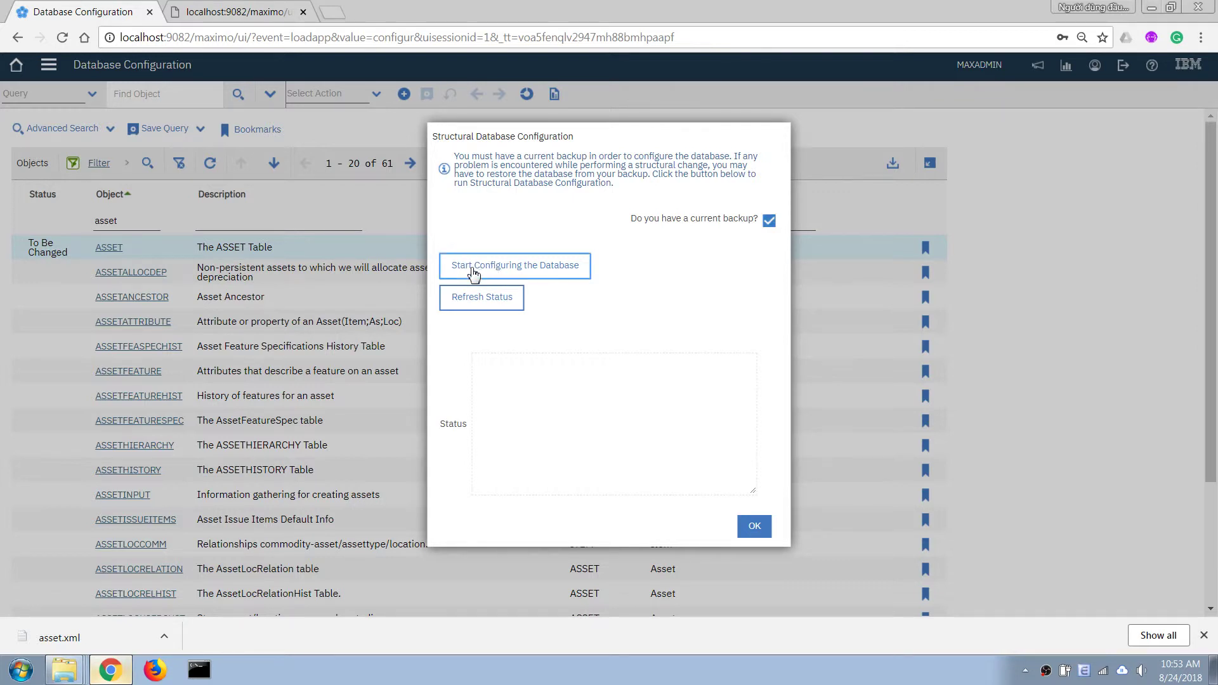
click(506, 337)
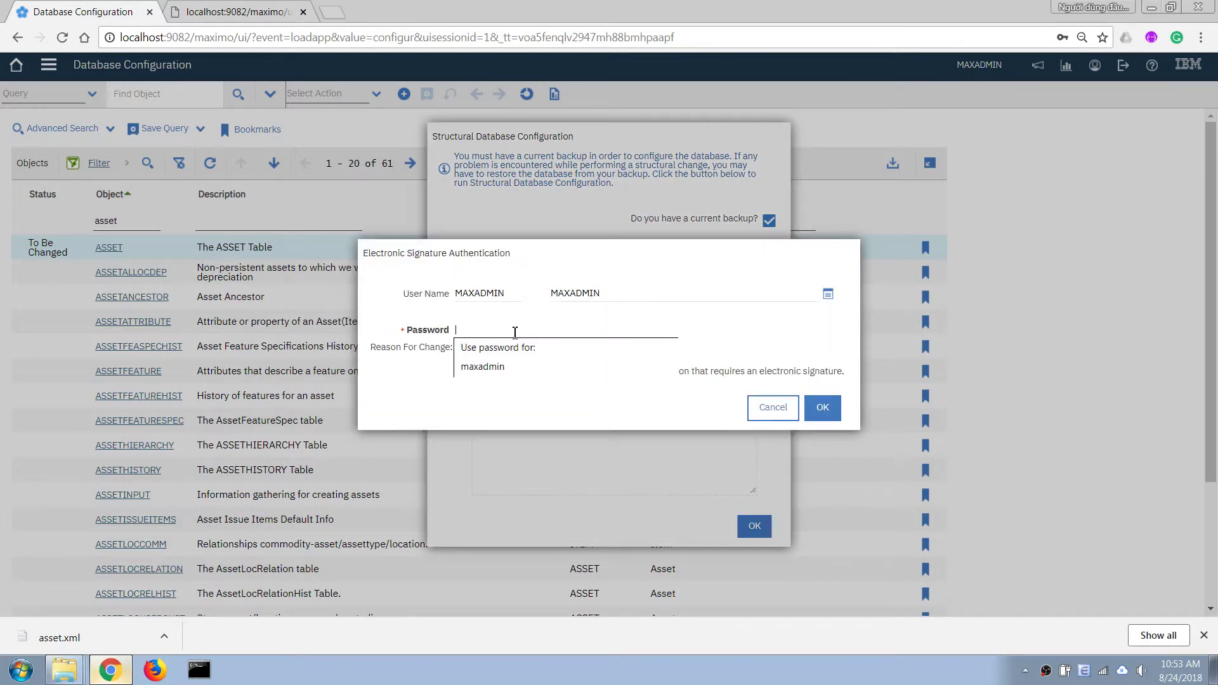
click(494, 365)
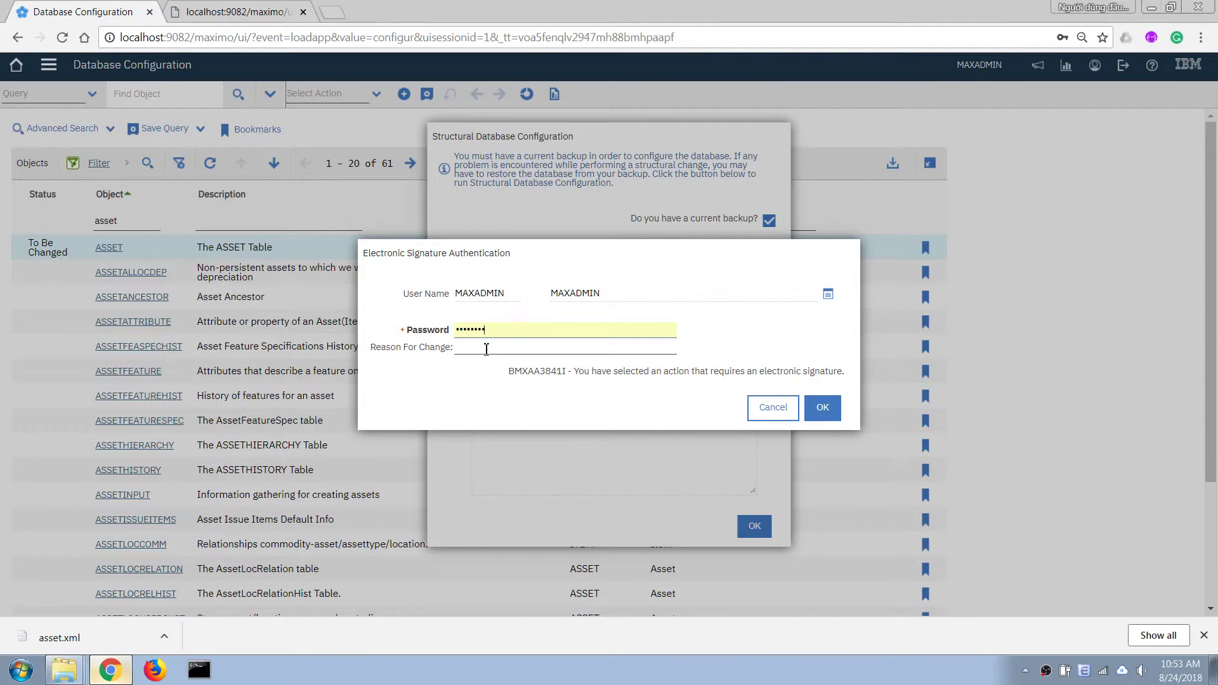
click(486, 349)
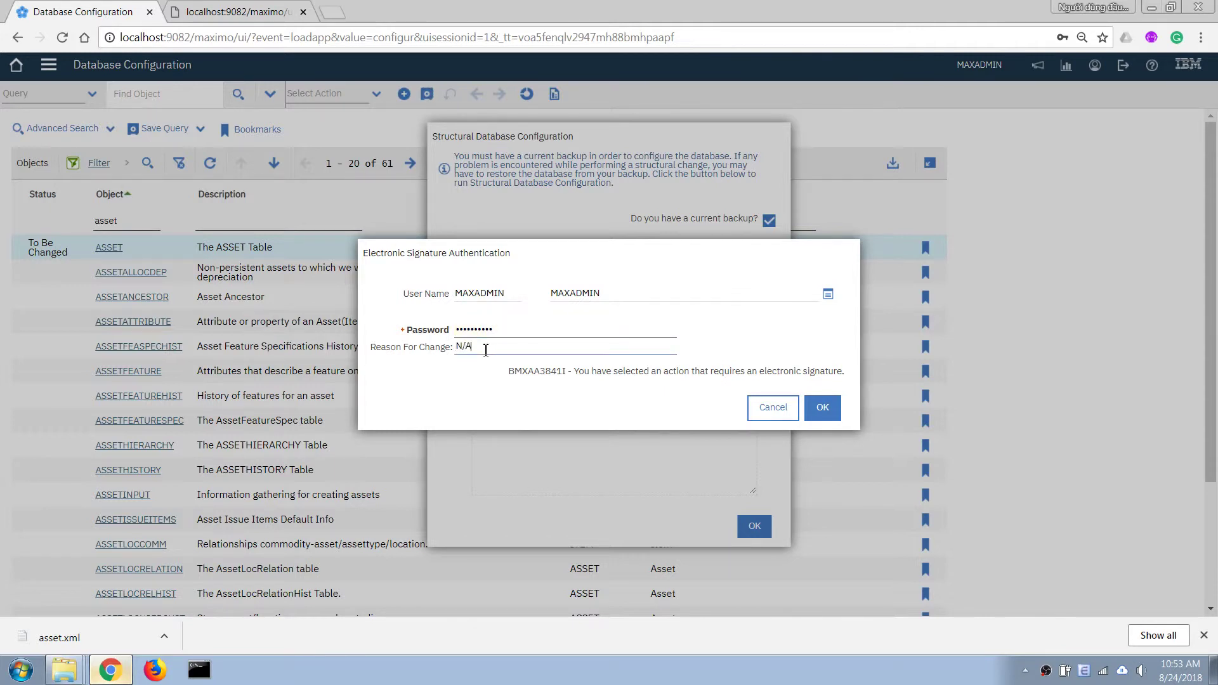
click(823, 410)
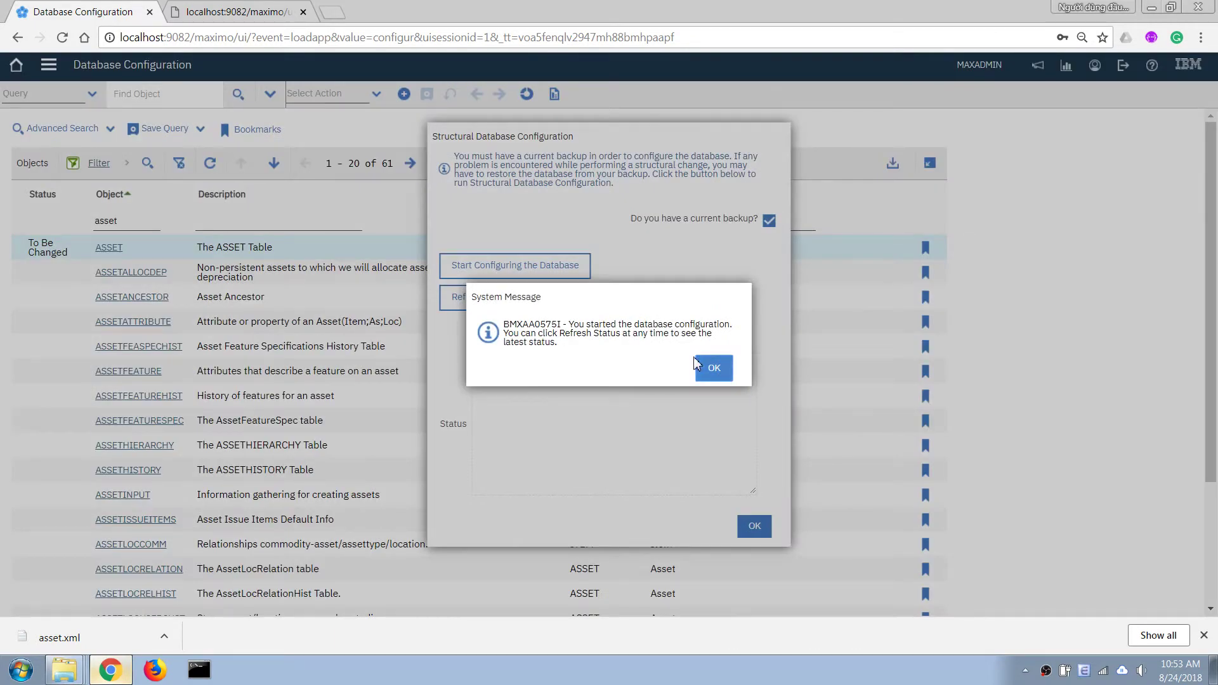
click(707, 370)
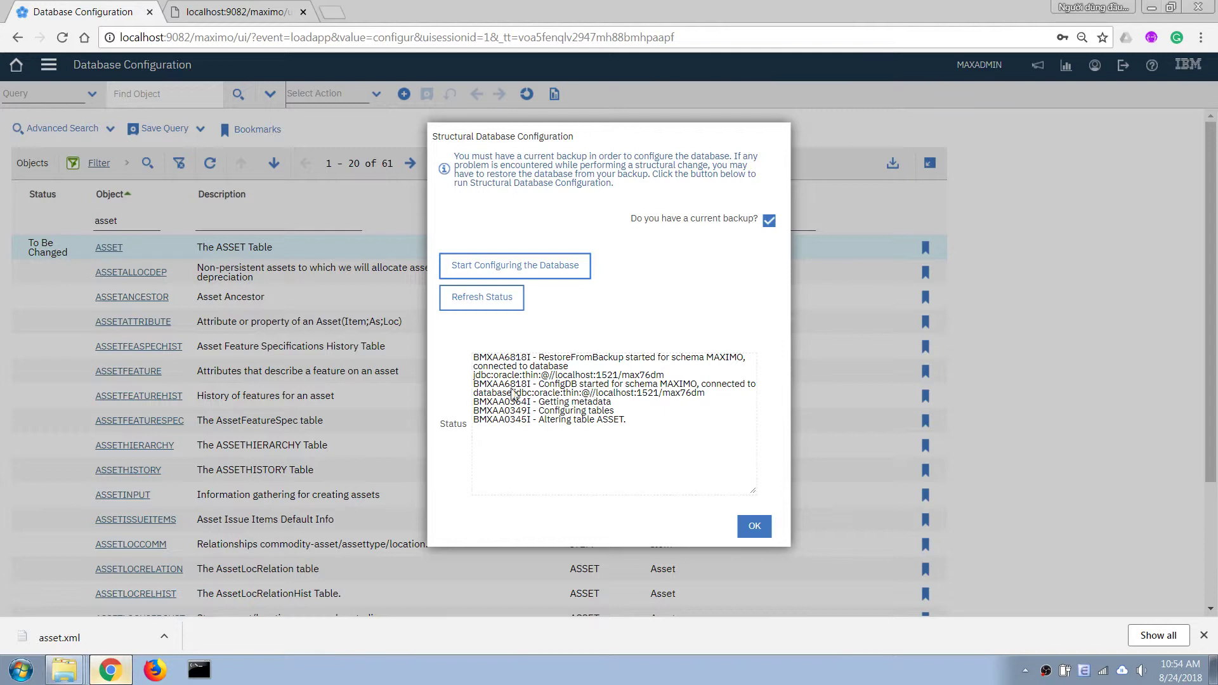
Step: Monitor the structural database configuration by refreshing its status until it completes
click(665, 416)
key(ctrl+a)
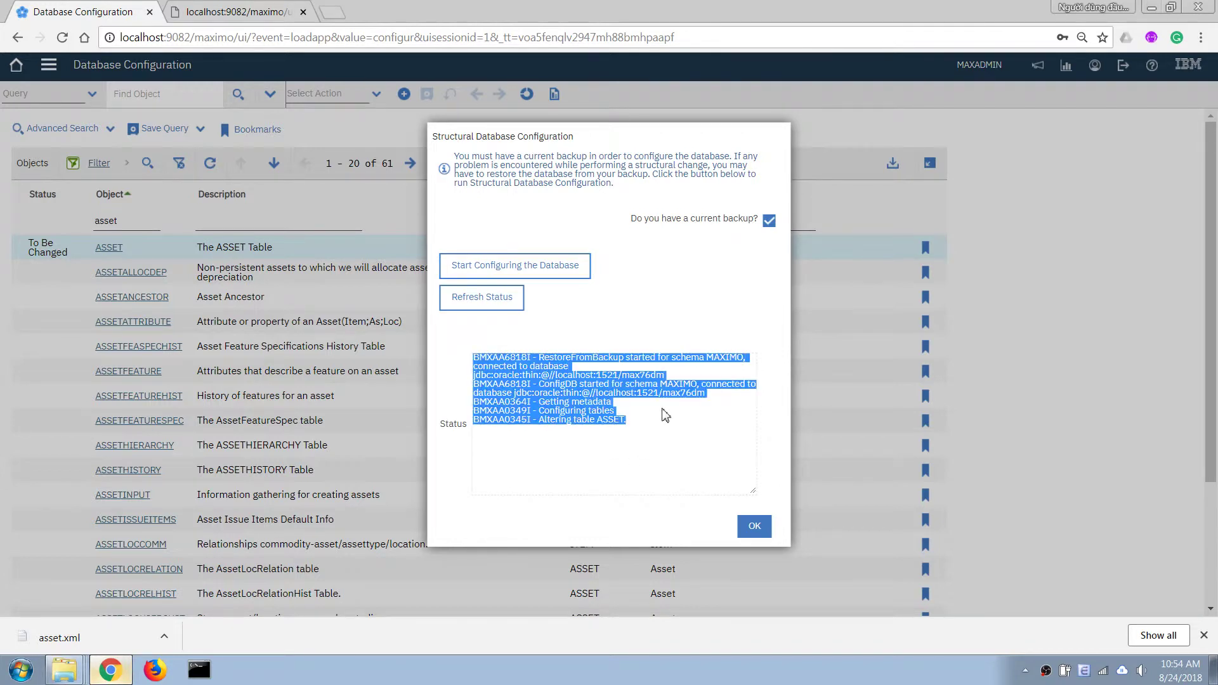
click(645, 455)
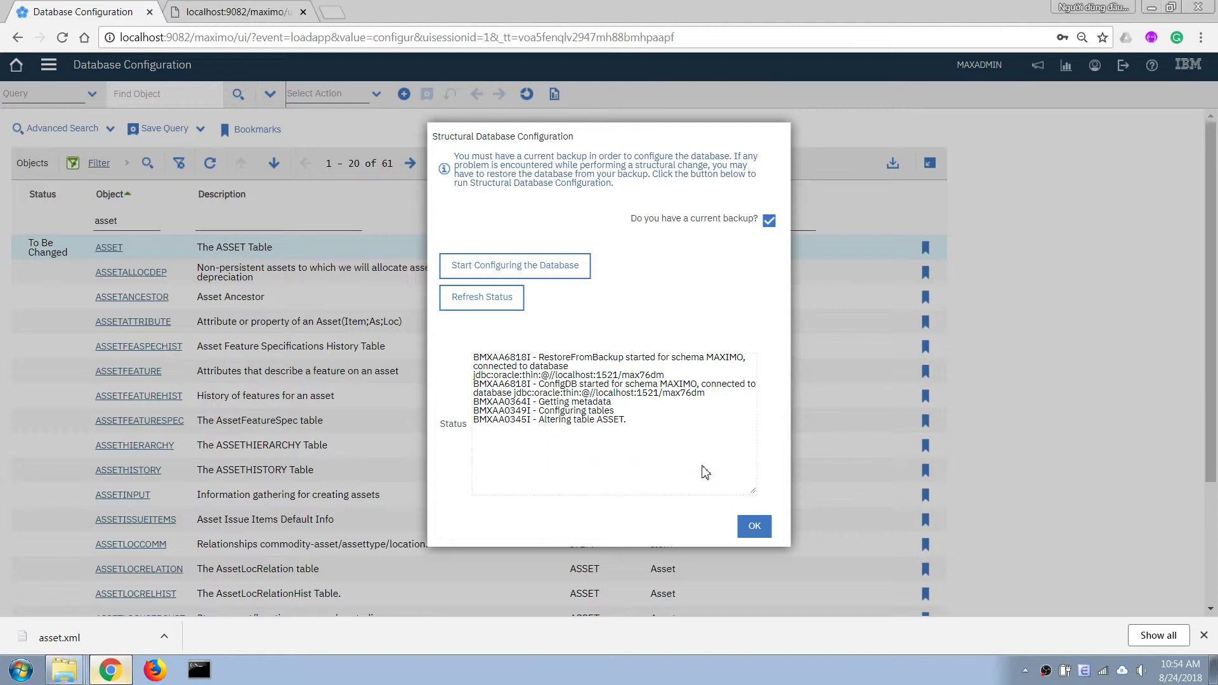
click(496, 307)
click(578, 446)
key(ctrl+a)
click(662, 434)
key(ctrl+a)
click(489, 299)
click(492, 302)
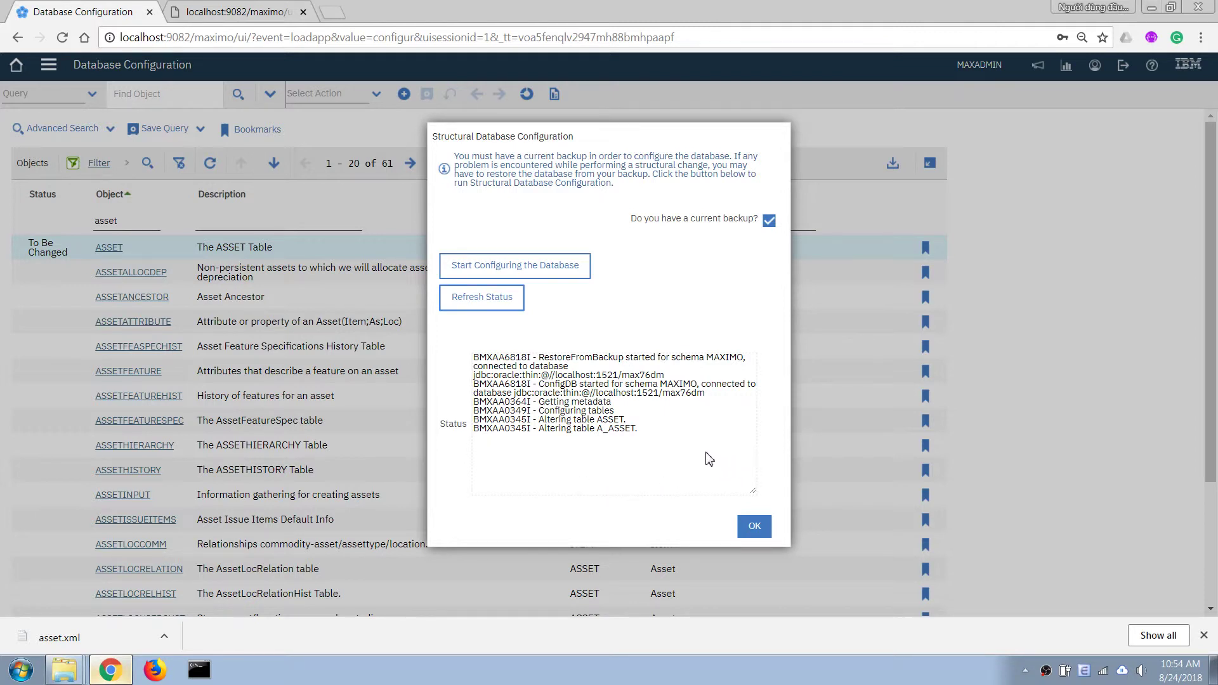
click(671, 441)
key(ctrl+a)
click(510, 307)
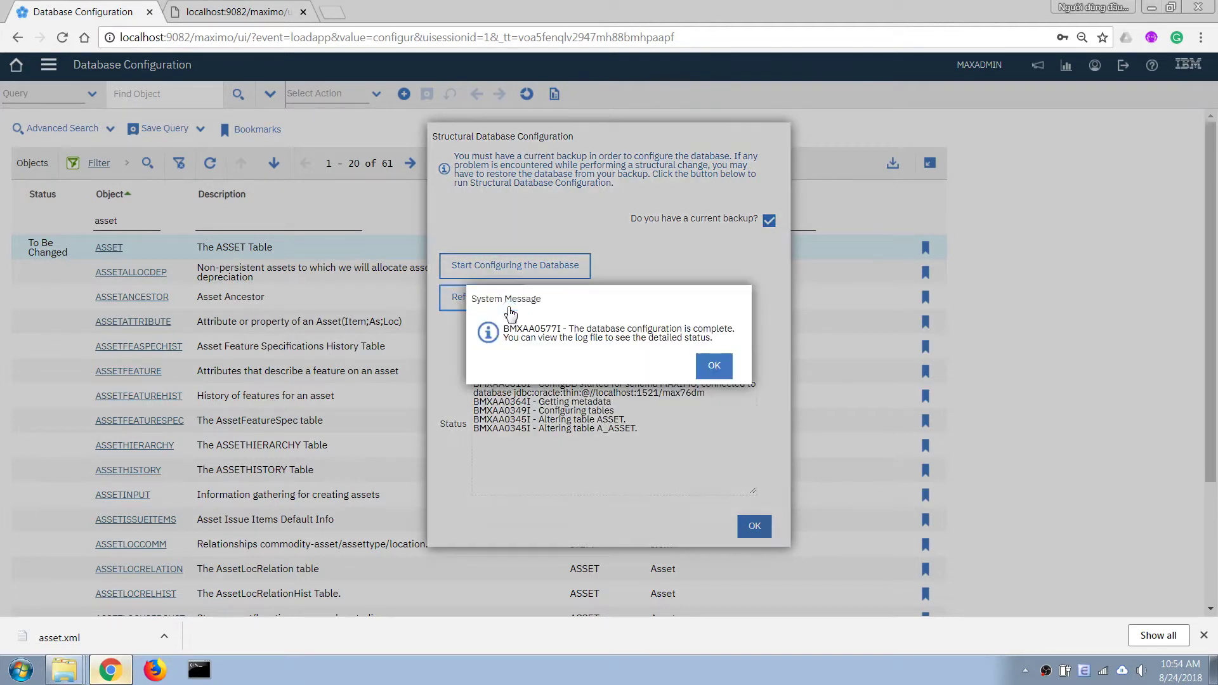
click(715, 366)
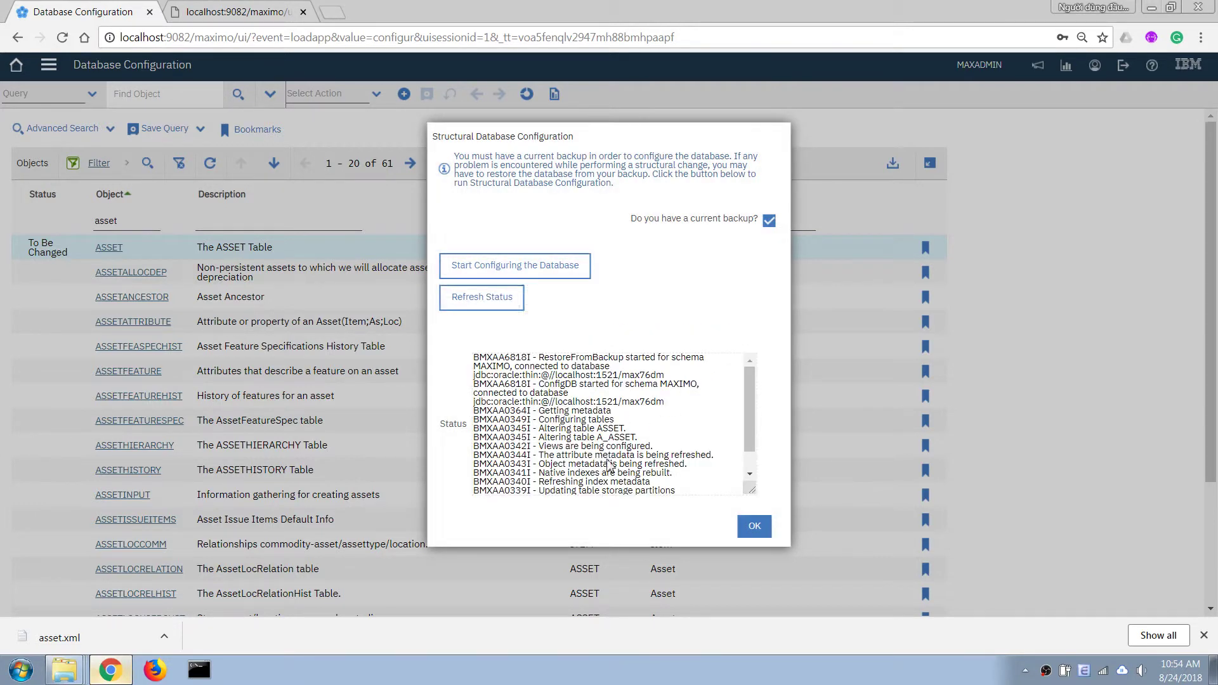
Step: Review the end of the database configuration status log for errors and close the configuration dialog
key(ctrl+a)
scroll(647, 459, down, 2)
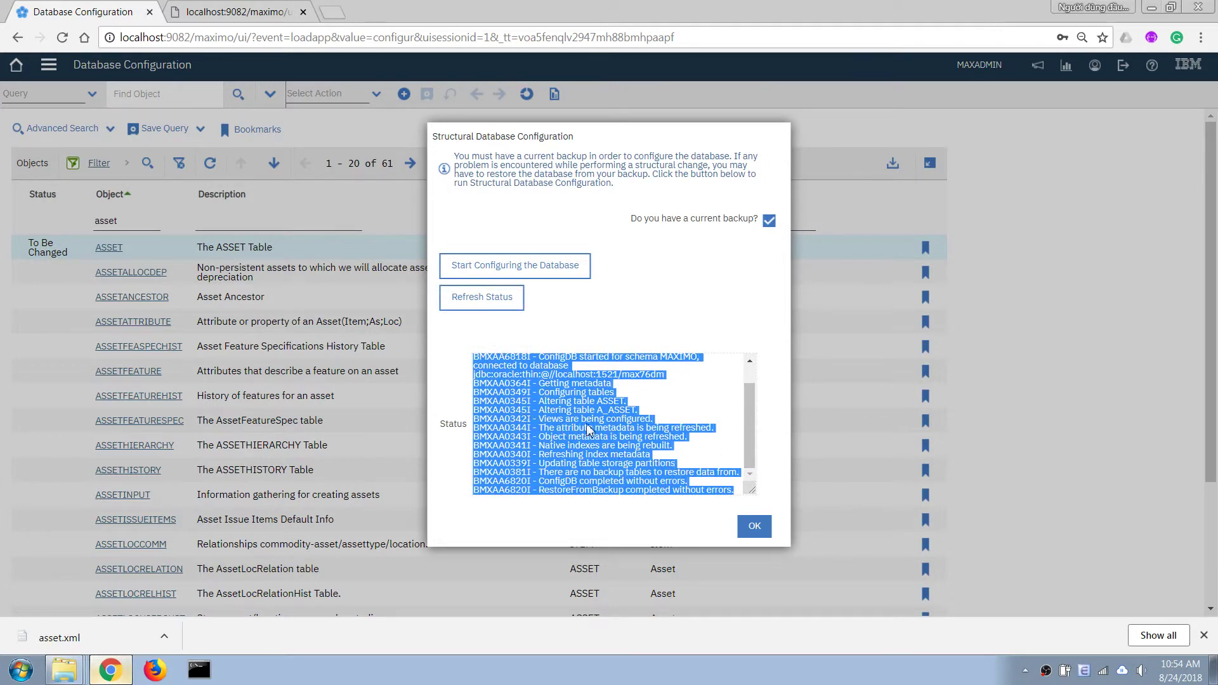
click(635, 395)
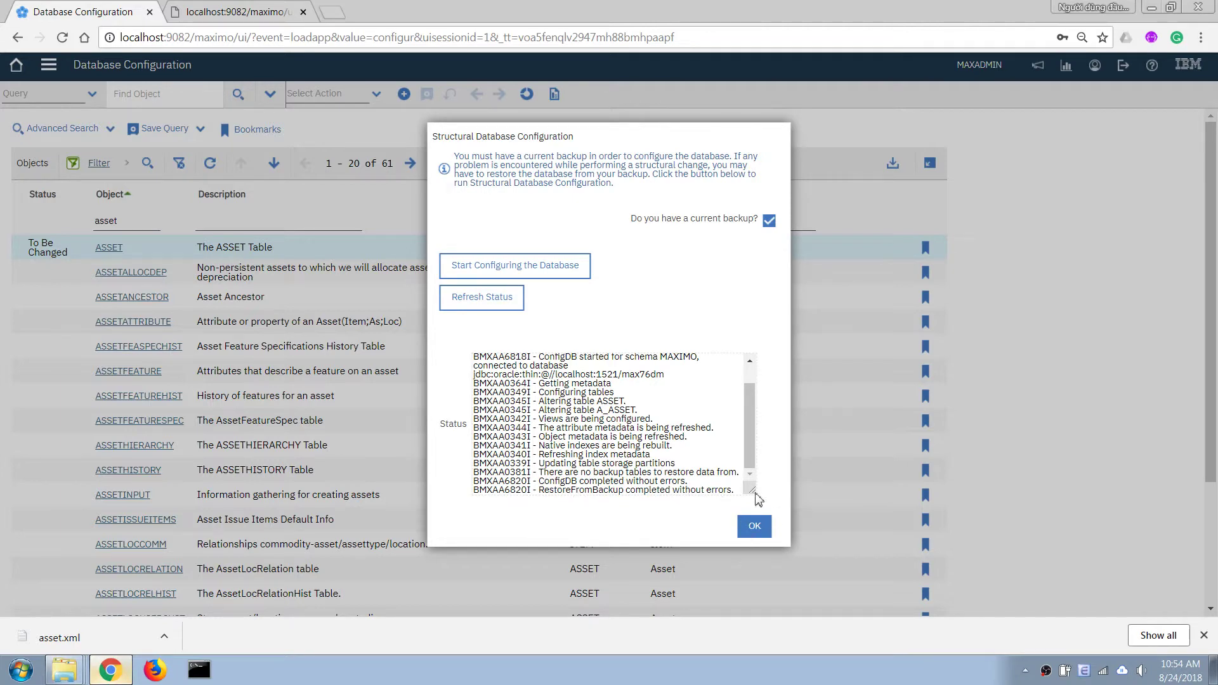
click(754, 526)
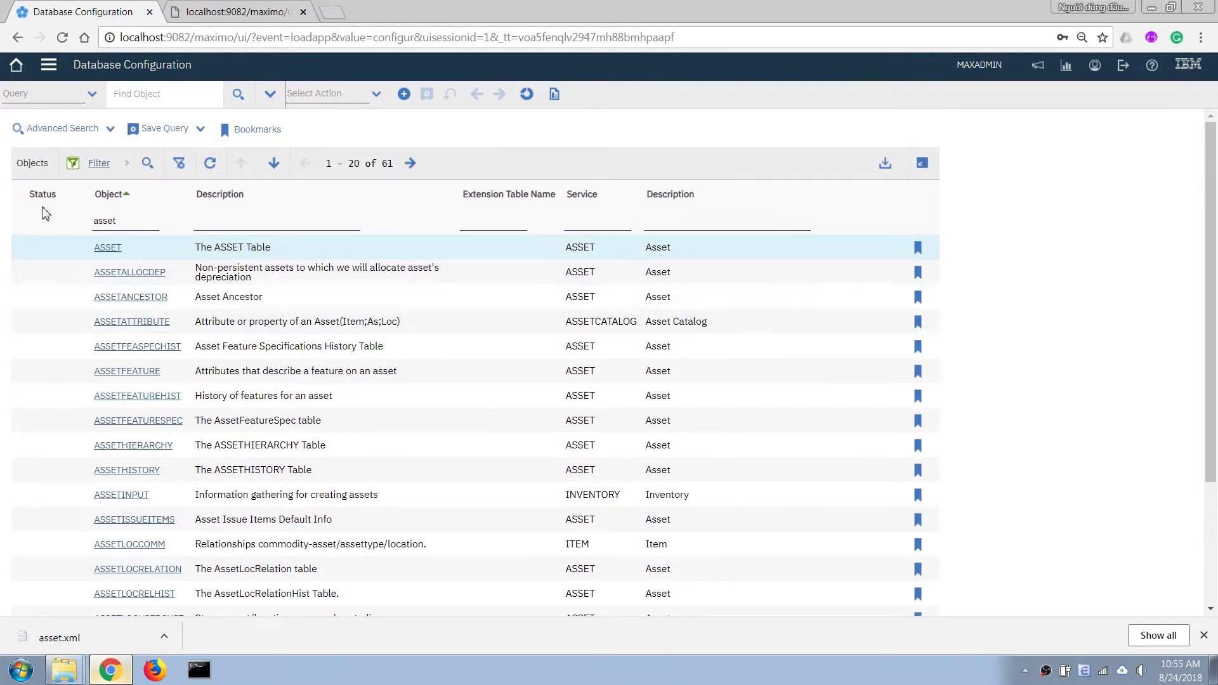
Step: Open the ASSET object's attributes and filter them by "custom" to check the custom text attribute
click(111, 248)
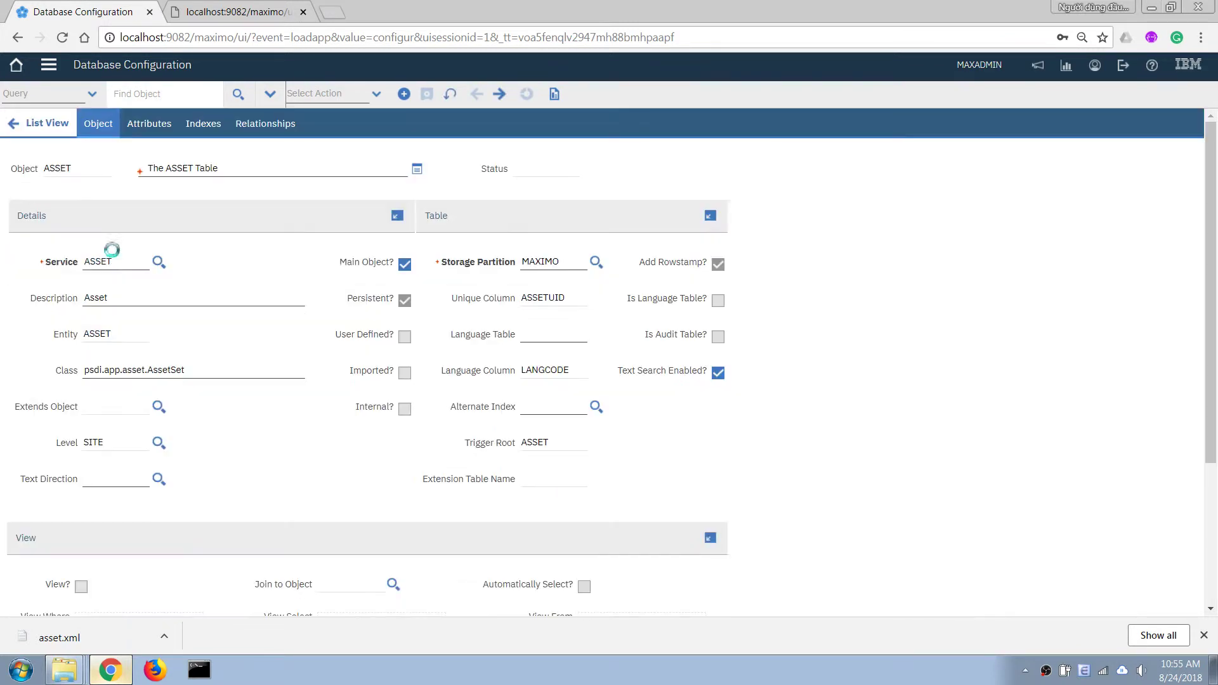
click(137, 125)
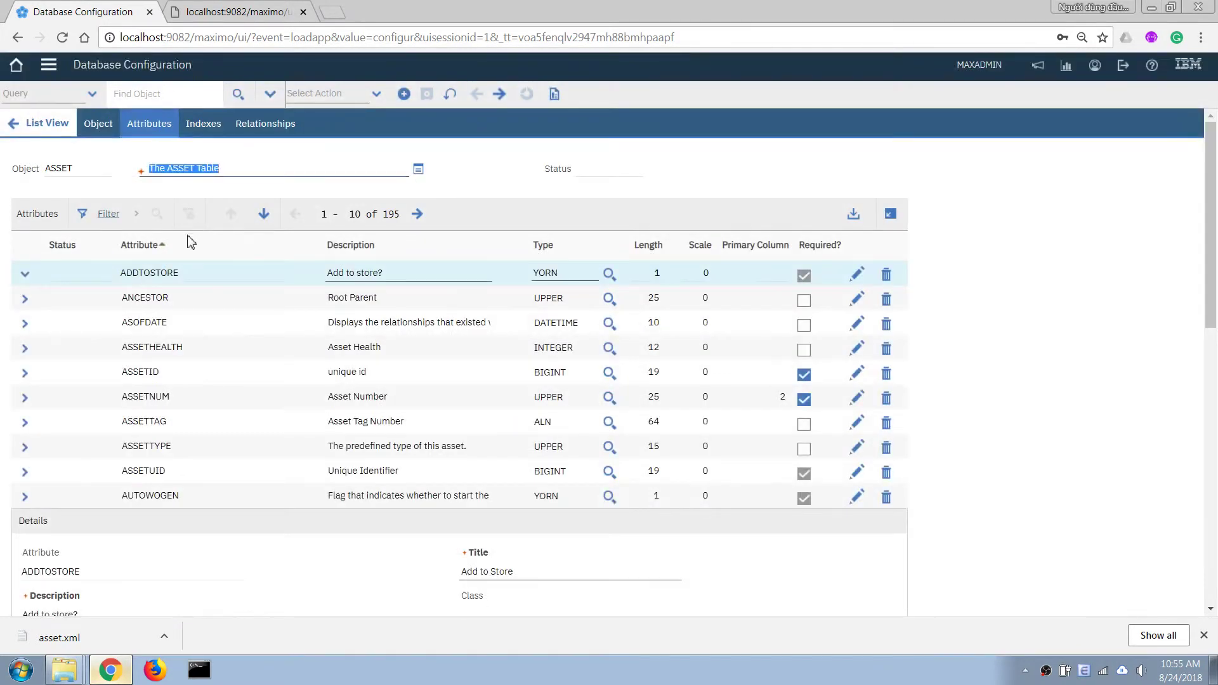
click(109, 215)
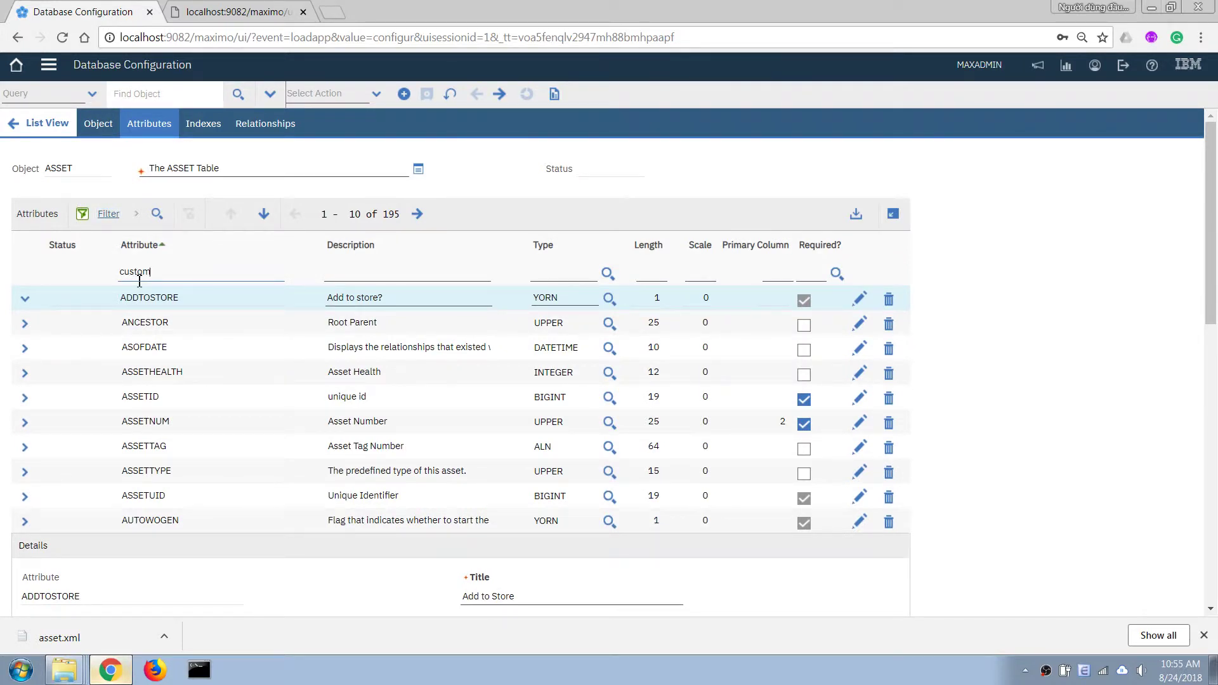
key(Return)
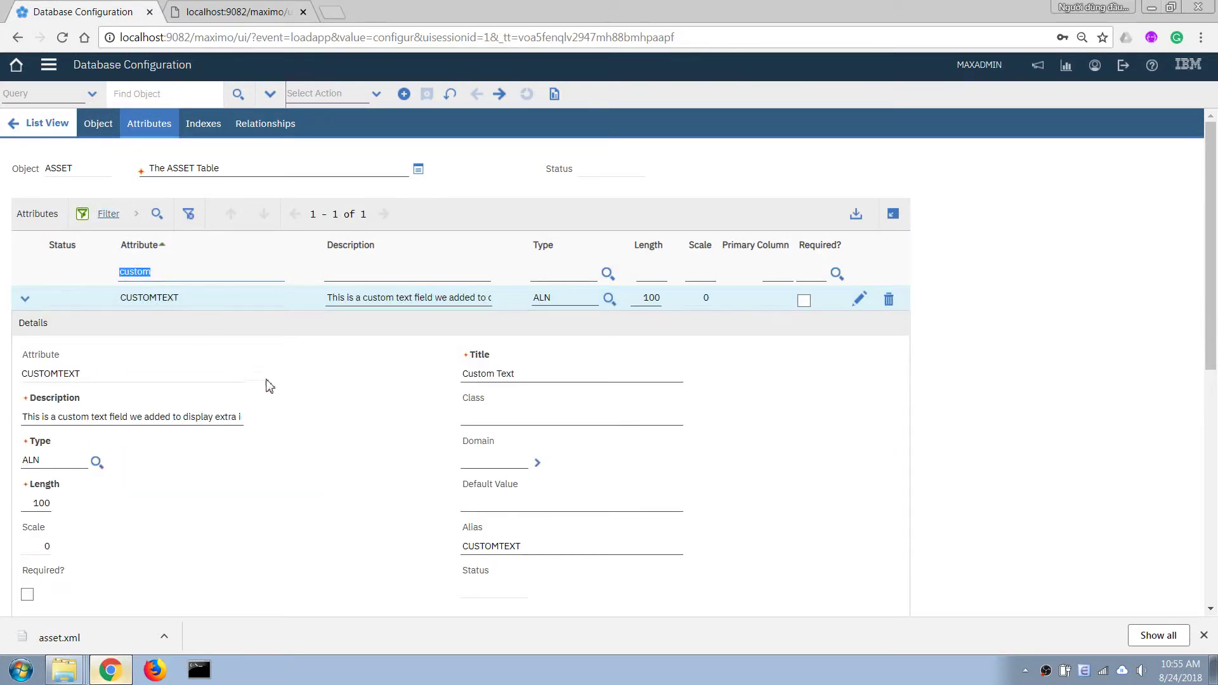
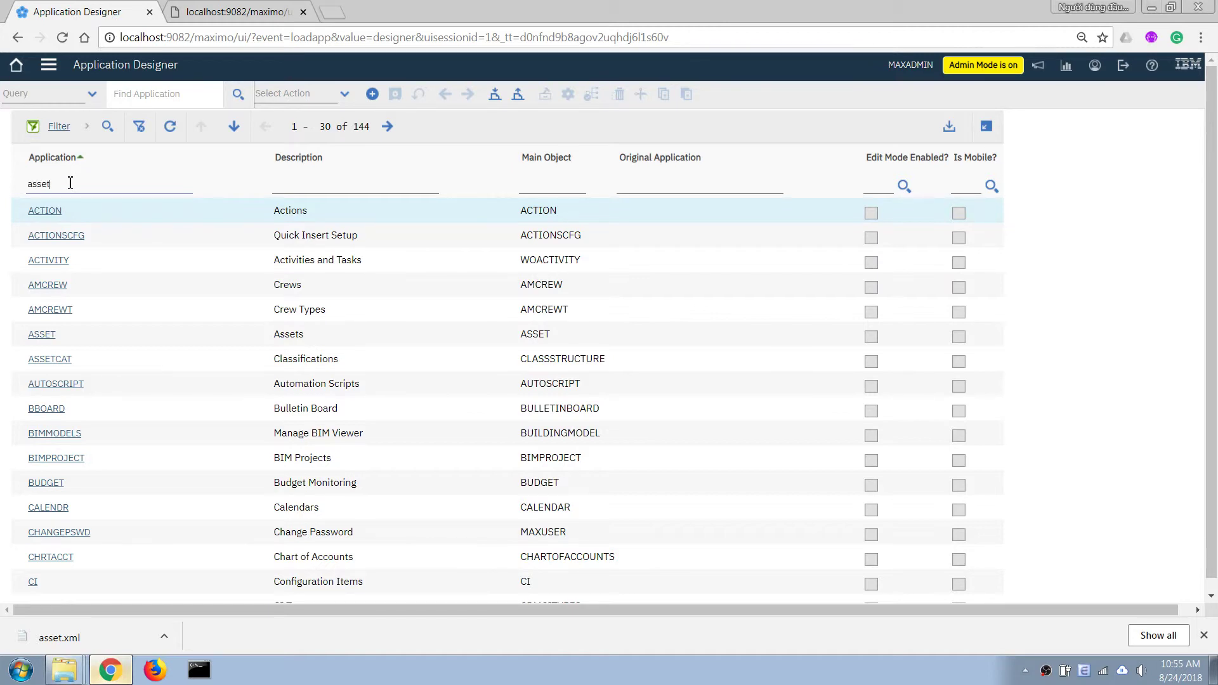
Step: Open the ASSET application in Application Designer and add a textbox between Status and Type in the Asset tab's first section
key(Return)
click(43, 212)
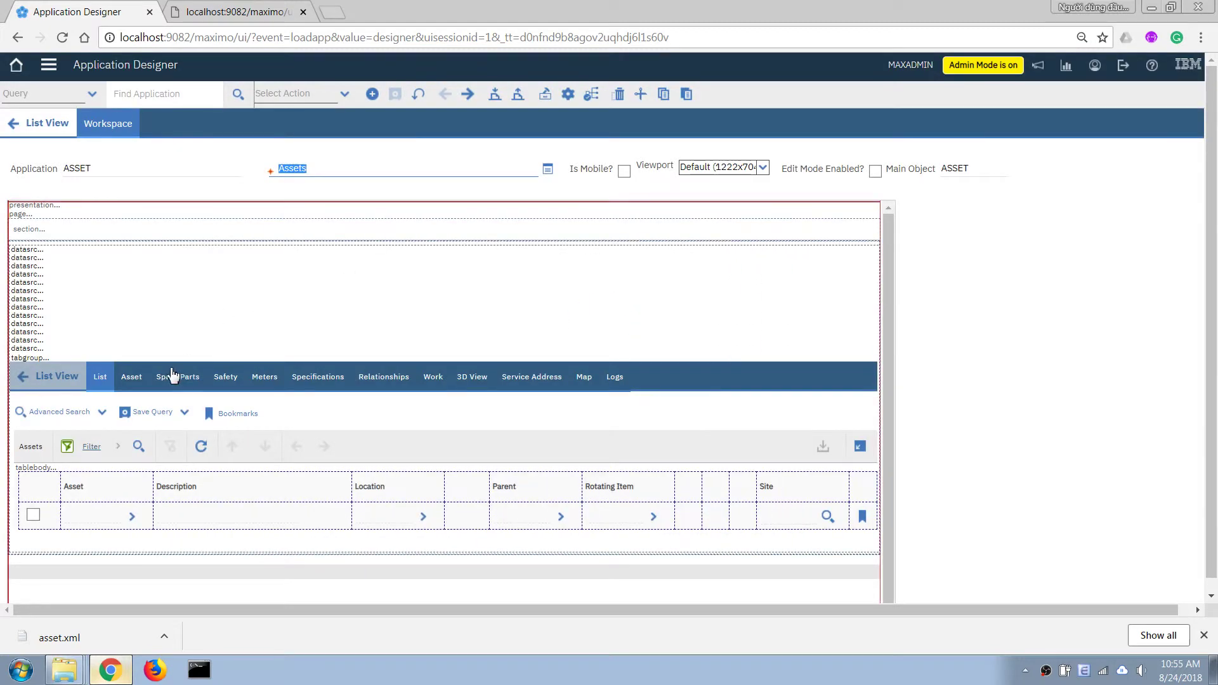
click(130, 377)
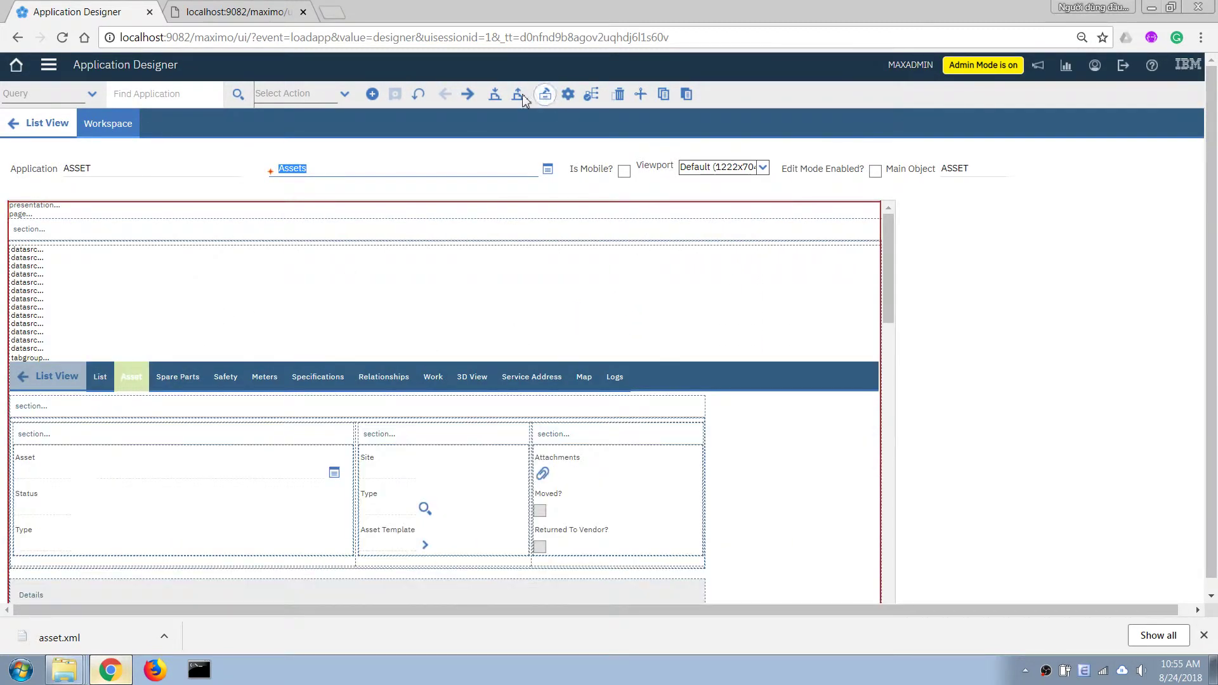
click(551, 96)
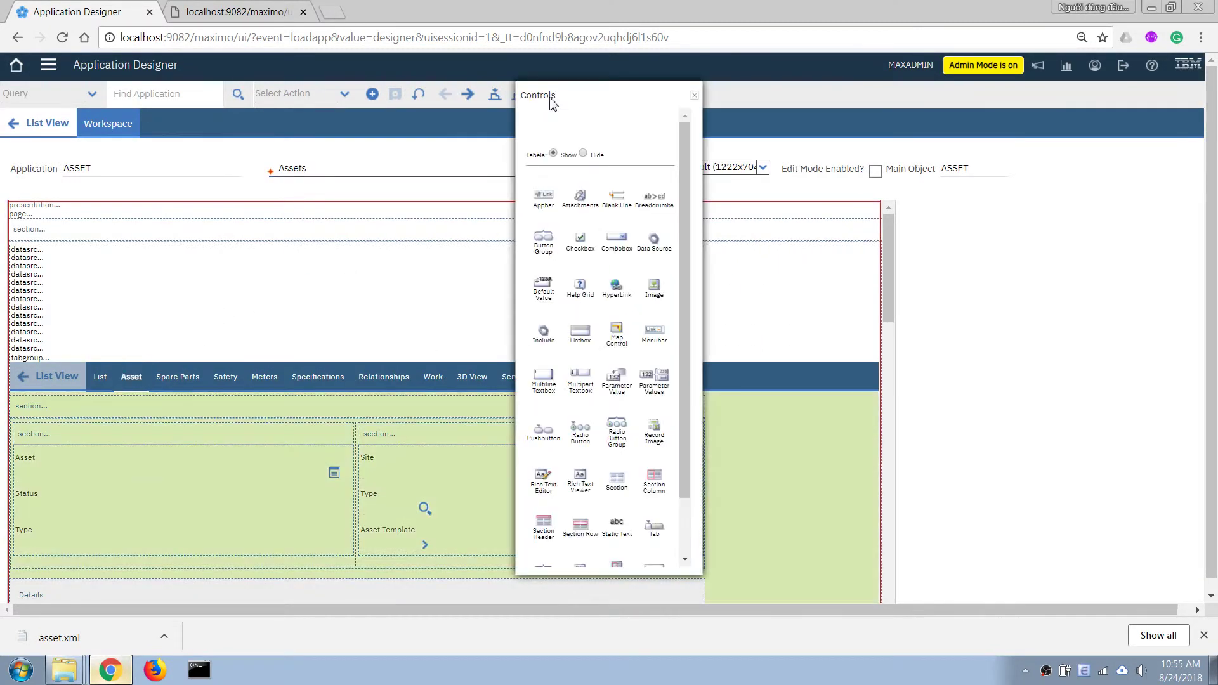
drag(685, 273, 710, 381)
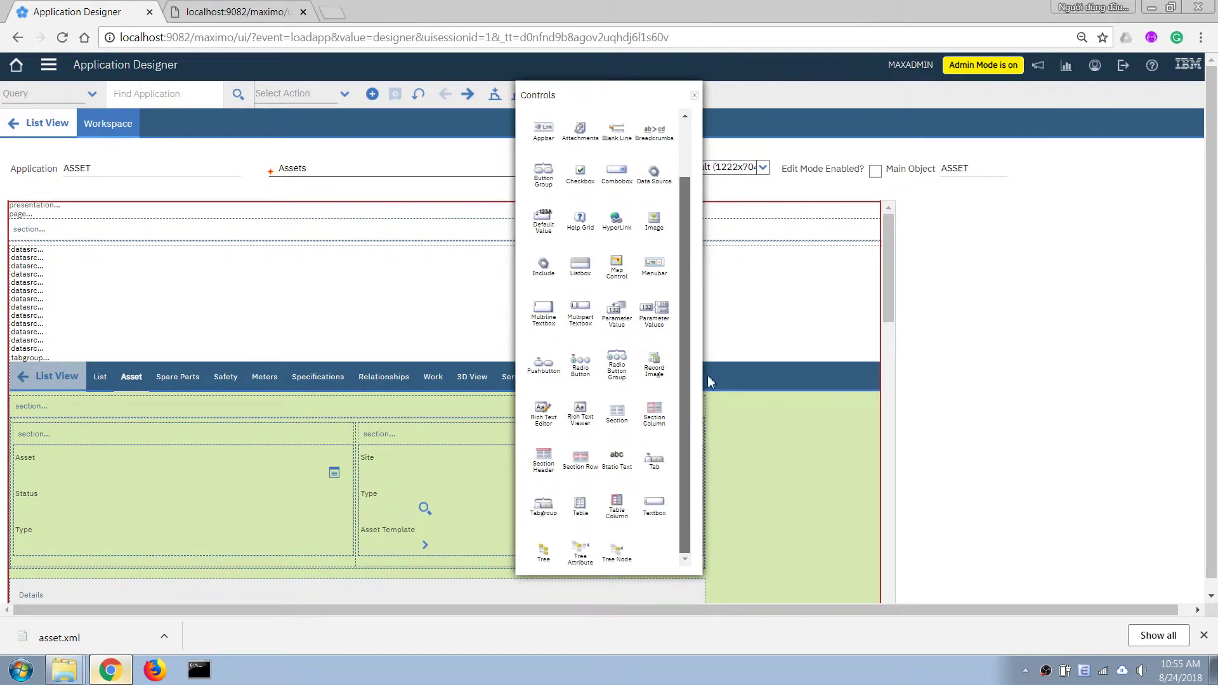
drag(658, 506, 55, 532)
Step: Delete the Type field below the new textbox in the Asset tab's first section
click(27, 581)
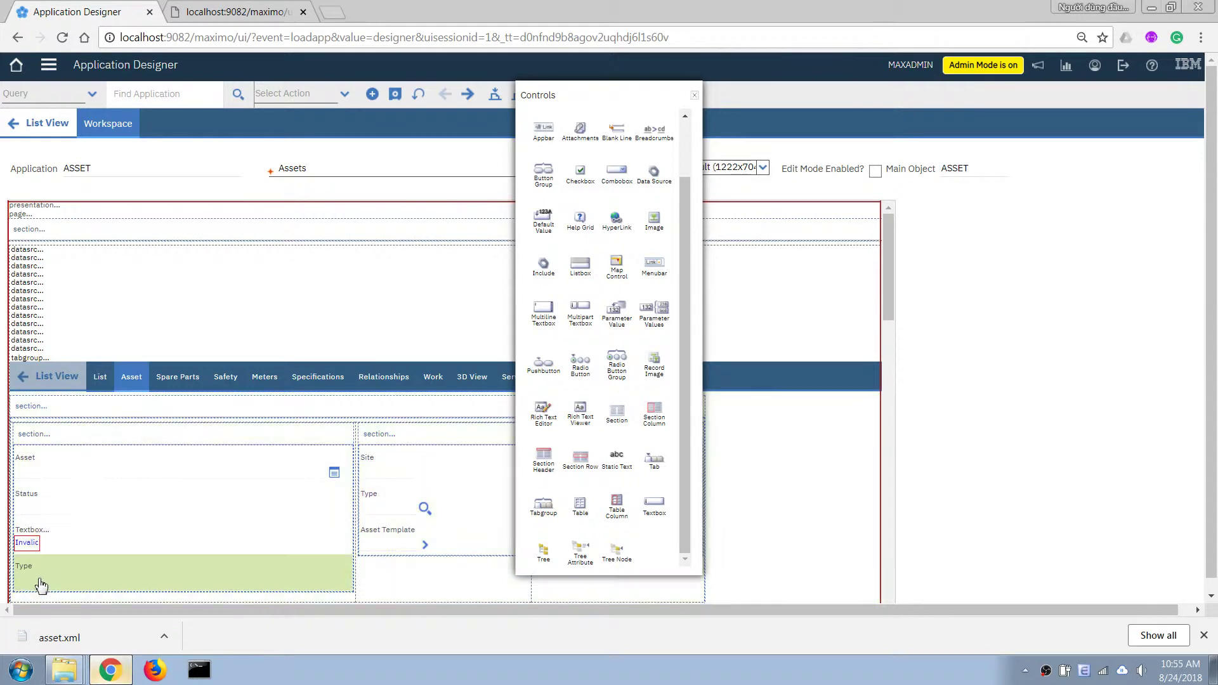
right_click(30, 585)
scroll(73, 579, down, 1)
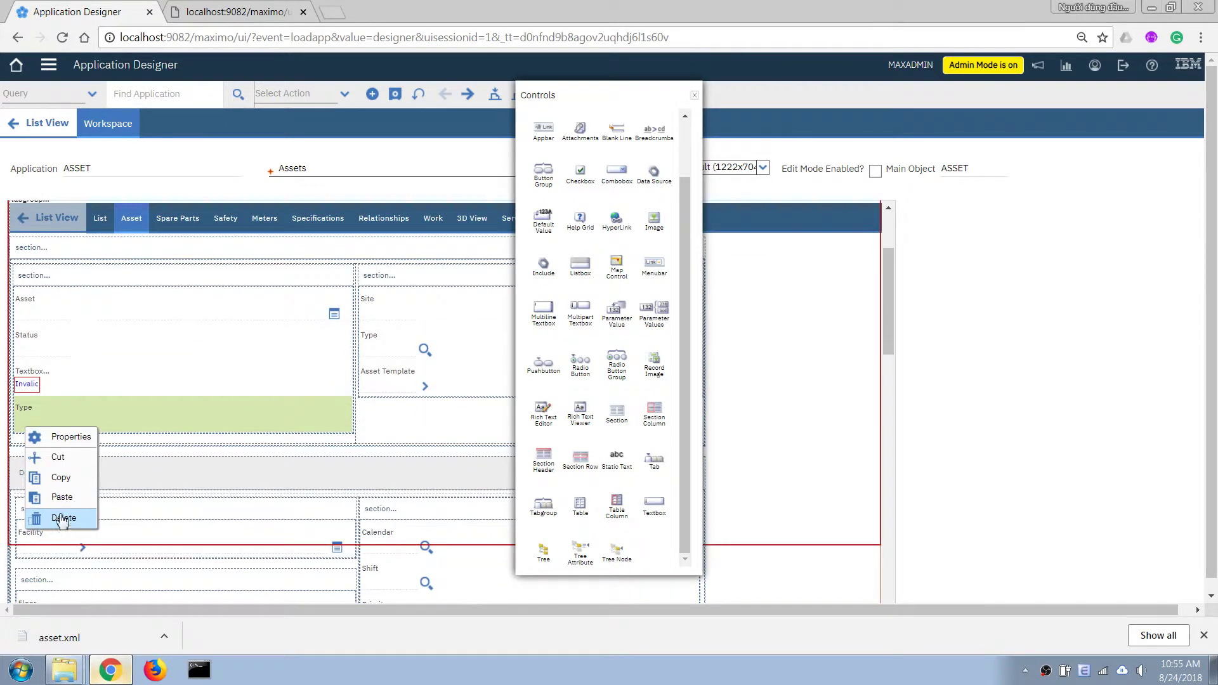
click(64, 520)
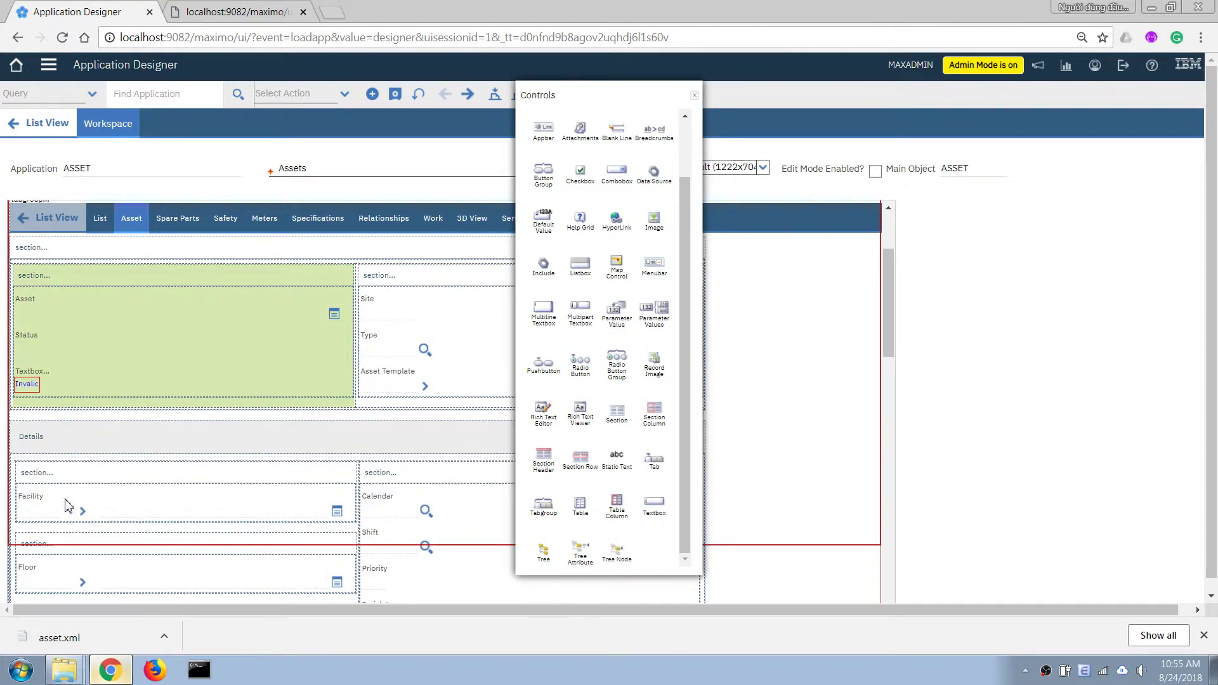
Step: Move the new textbox above the Status field, directly under Asset
click(26, 384)
right_click(36, 384)
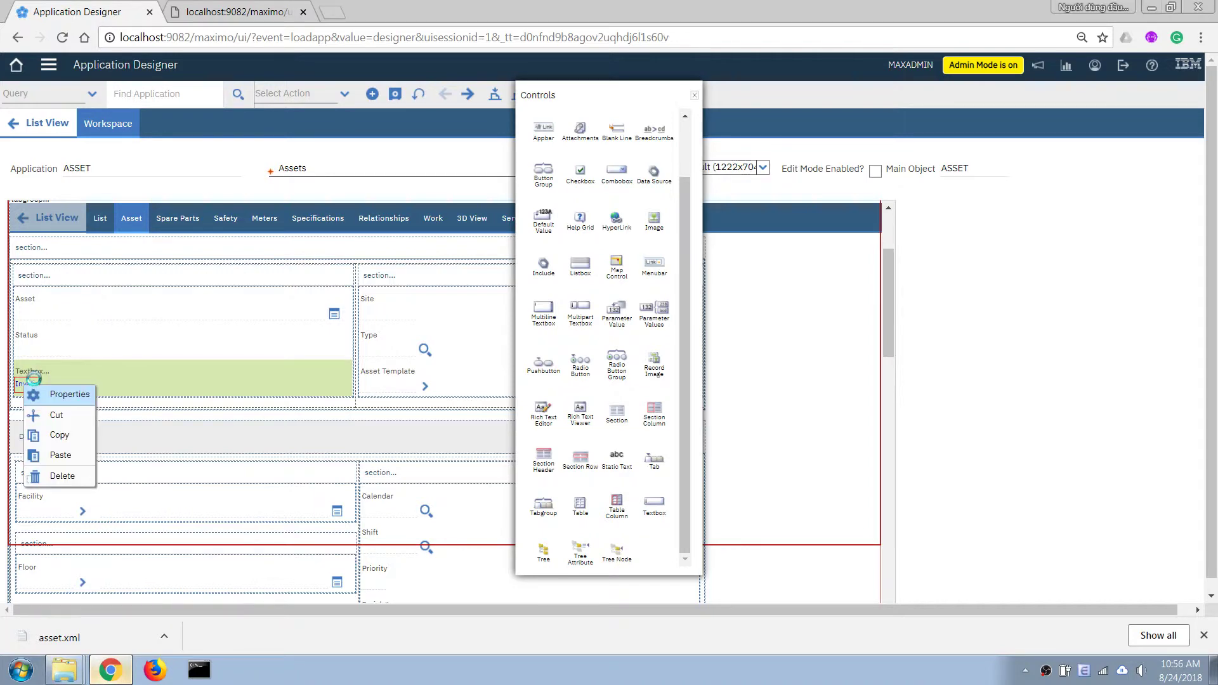
drag(27, 383, 29, 343)
Step: Bind the new textbox to the CUSTOMTEXT attribute in its properties and close them
right_click(28, 349)
click(44, 364)
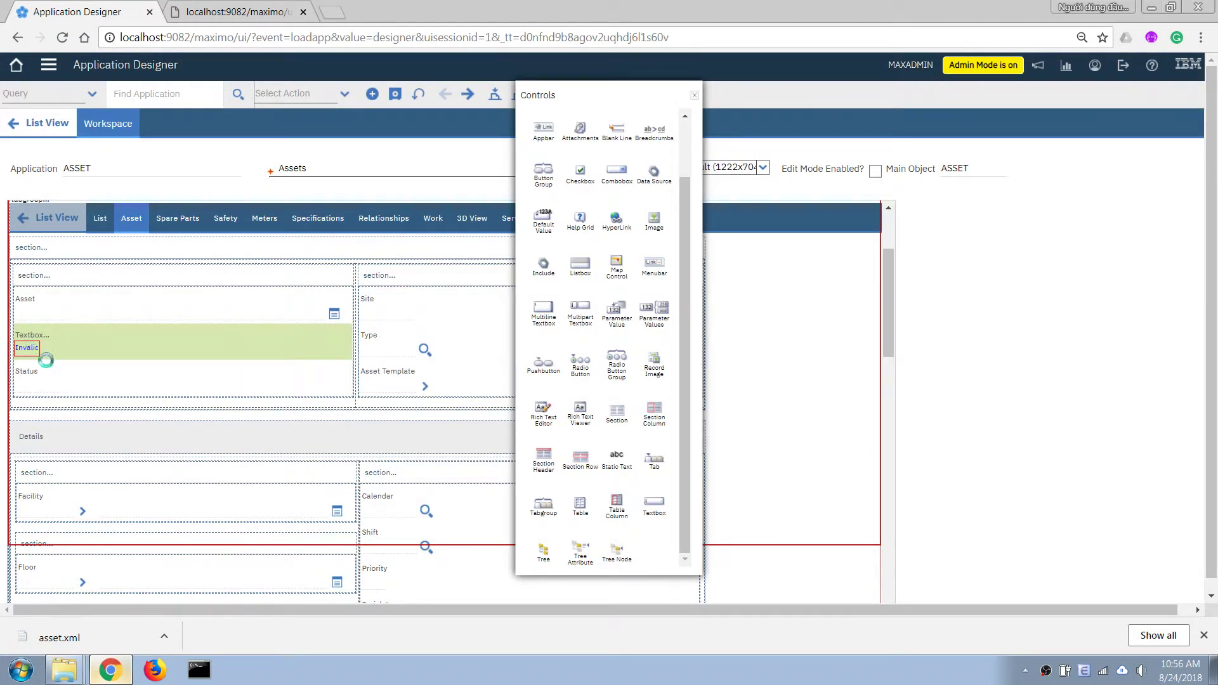
click(554, 353)
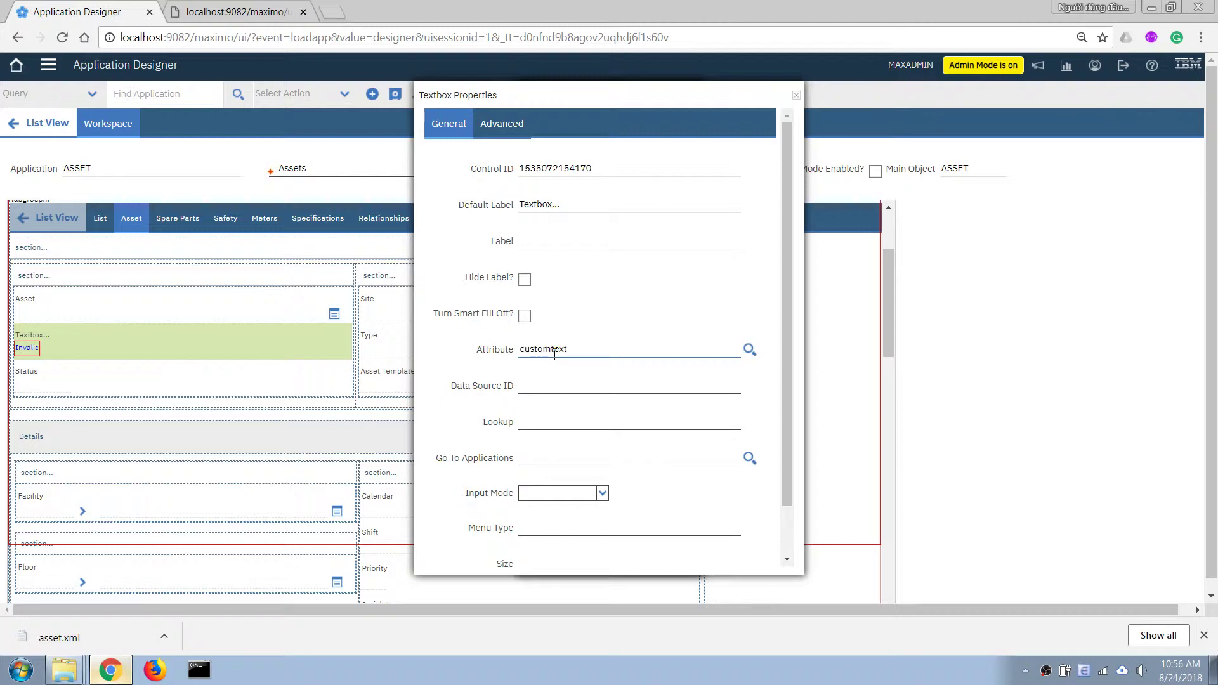
key(Tab)
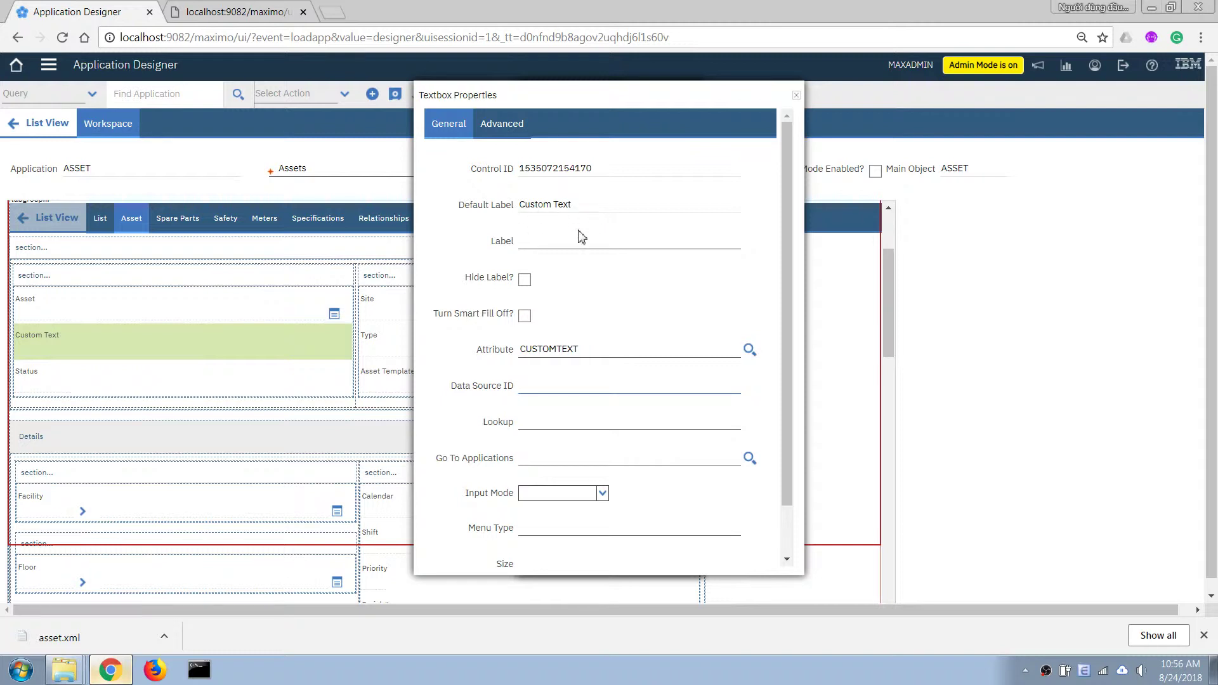
click(797, 95)
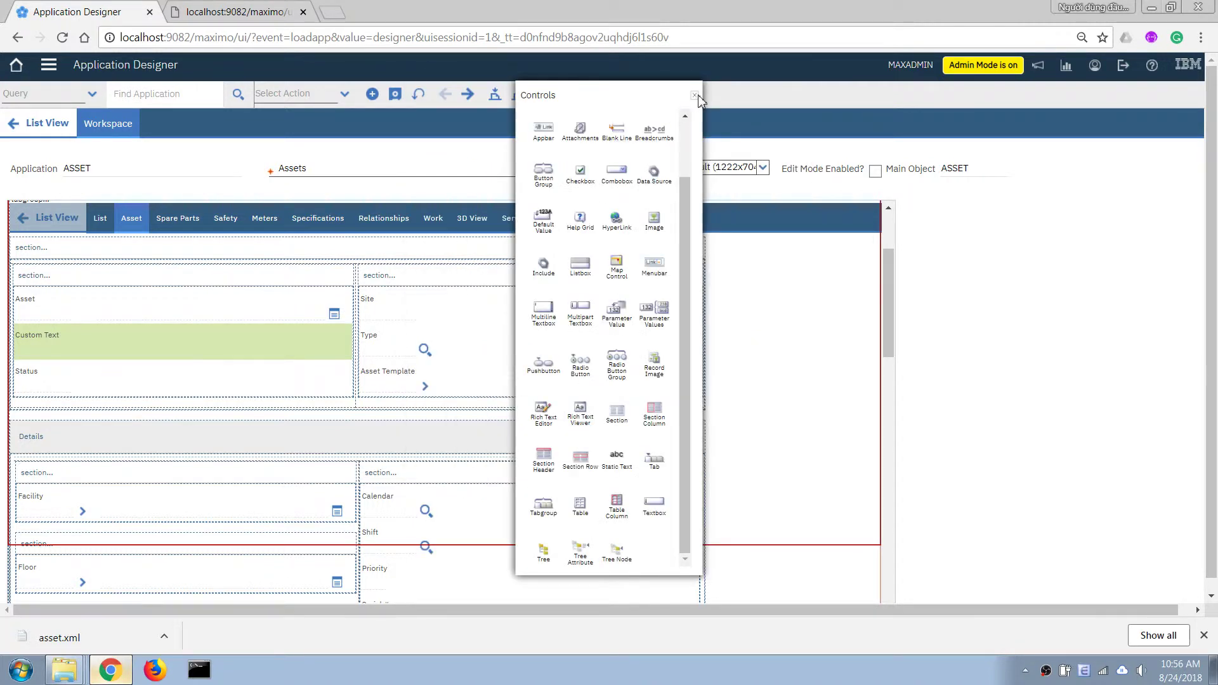
Step: Set the Custom Text textbox's size to 30 in its properties and close them
right_click(35, 337)
click(54, 353)
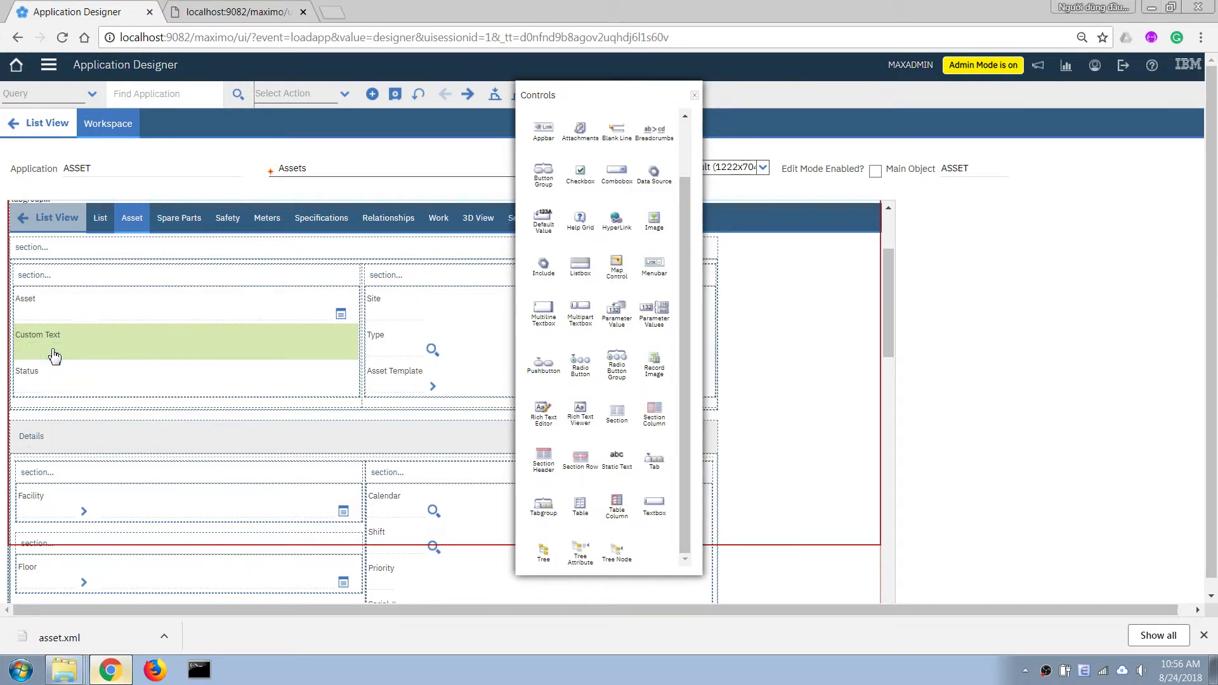
scroll(662, 451, down, 1)
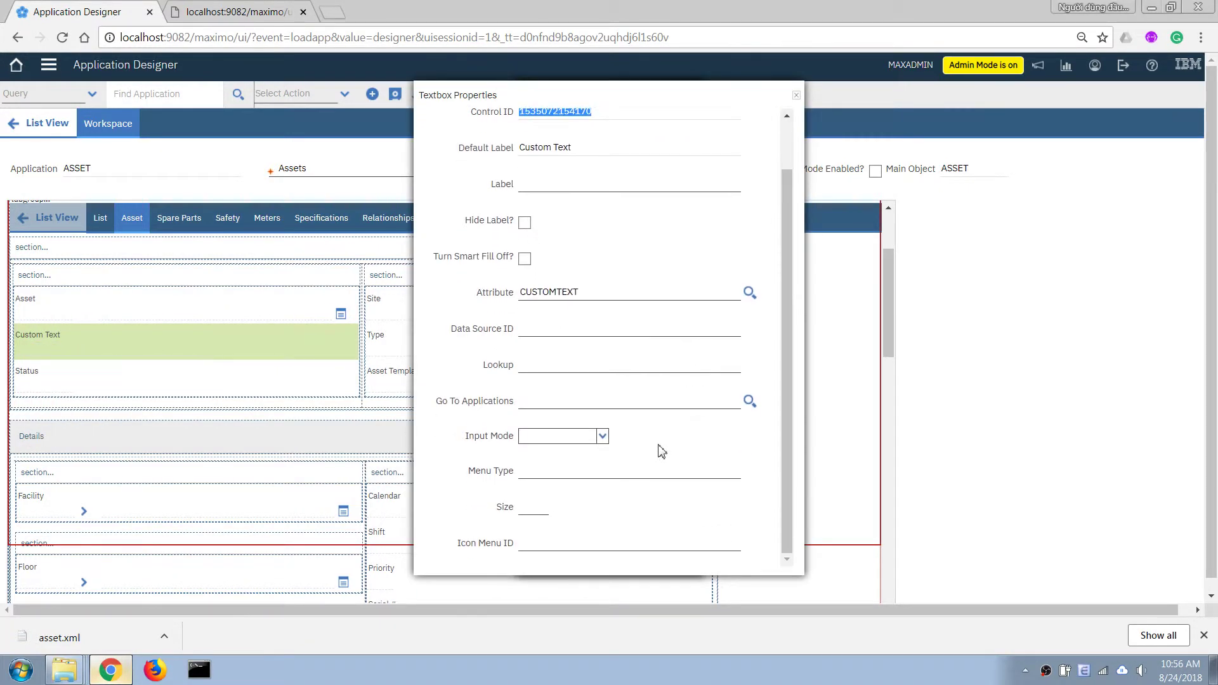
click(538, 510)
text(30)
key(Tab)
click(796, 96)
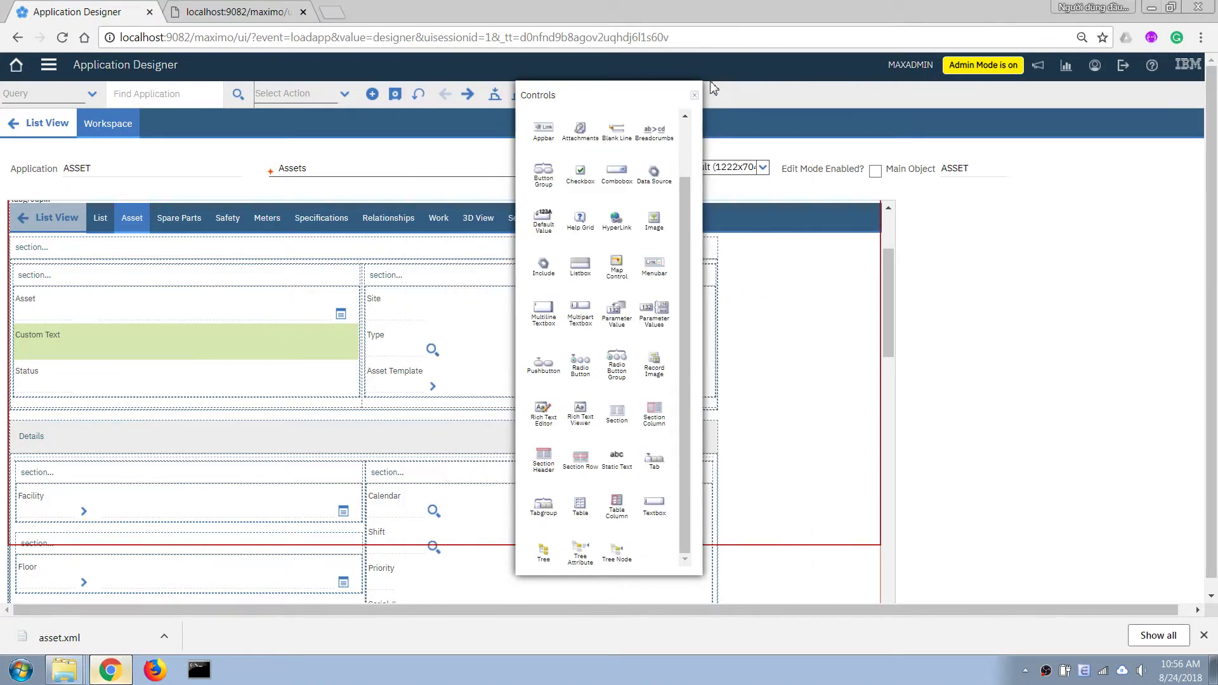
Step: Close the controls palette and save the ASSET application design, returning to the application list
click(694, 97)
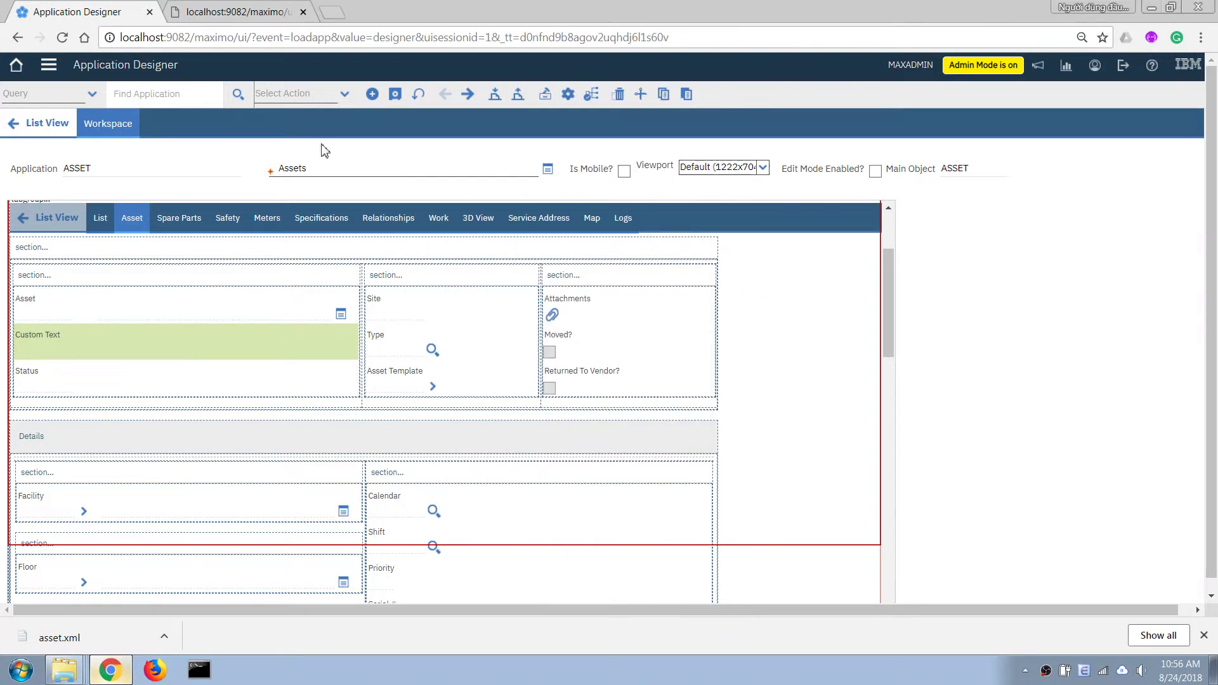
click(398, 95)
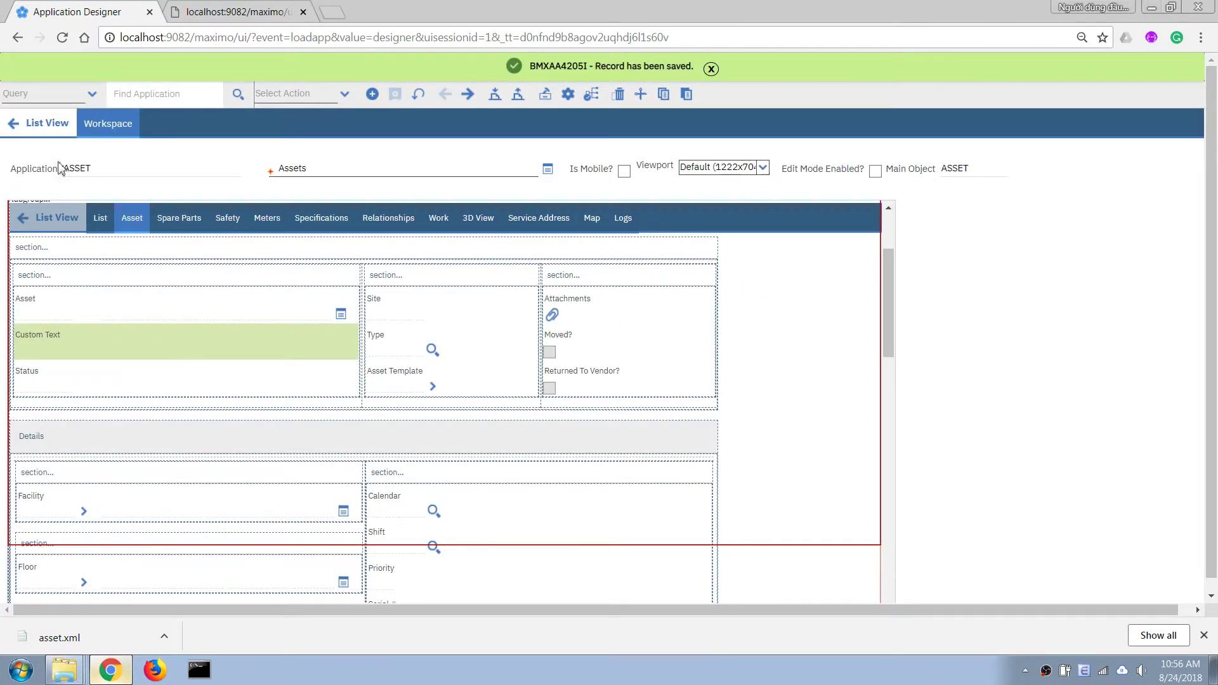
click(48, 124)
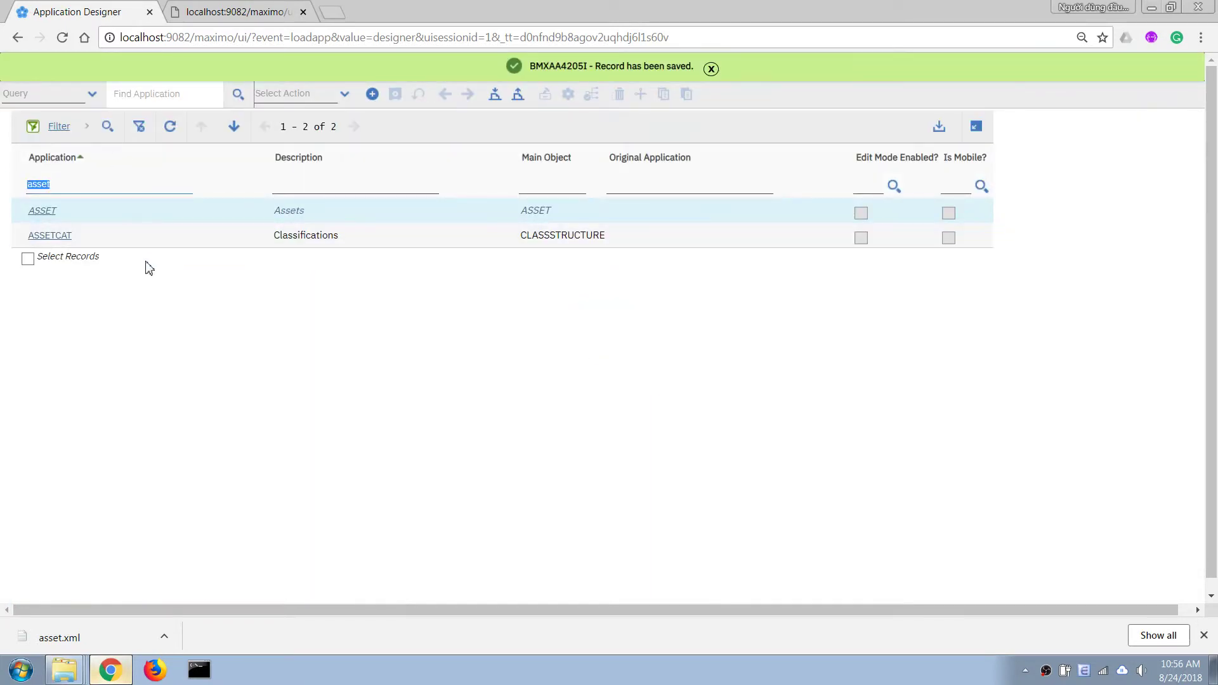
click(971, 313)
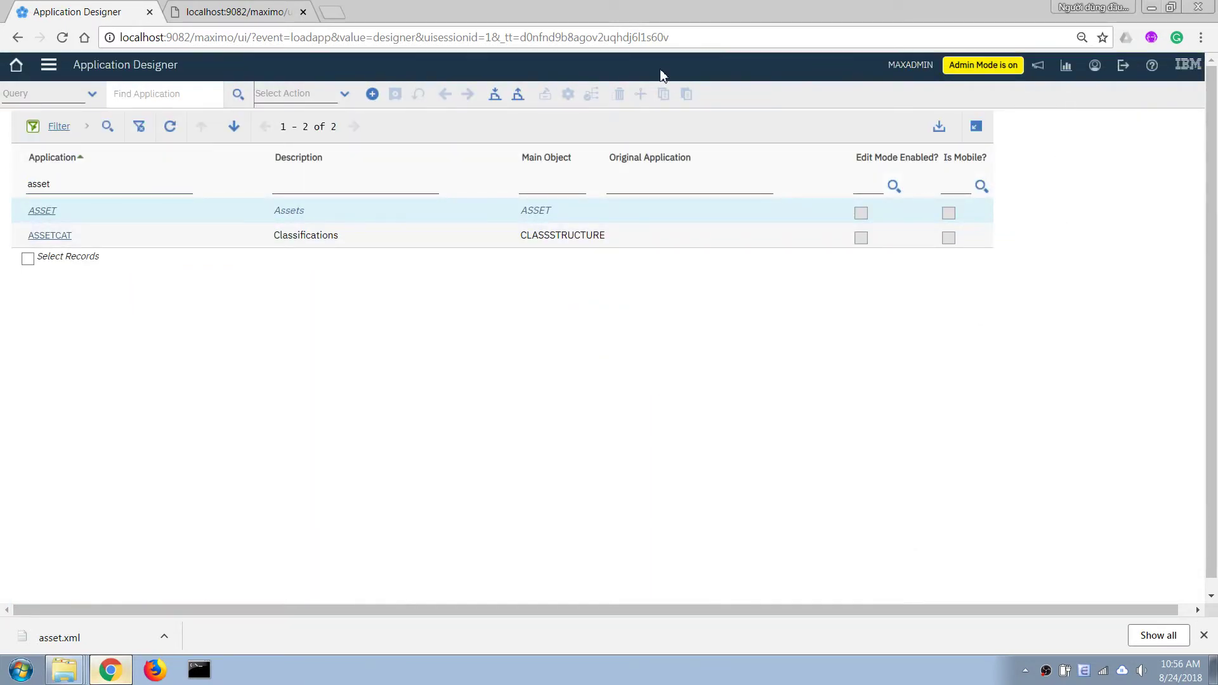
Step: Go to the Assets application and open the record of fire extinguisher asset 1004
click(19, 65)
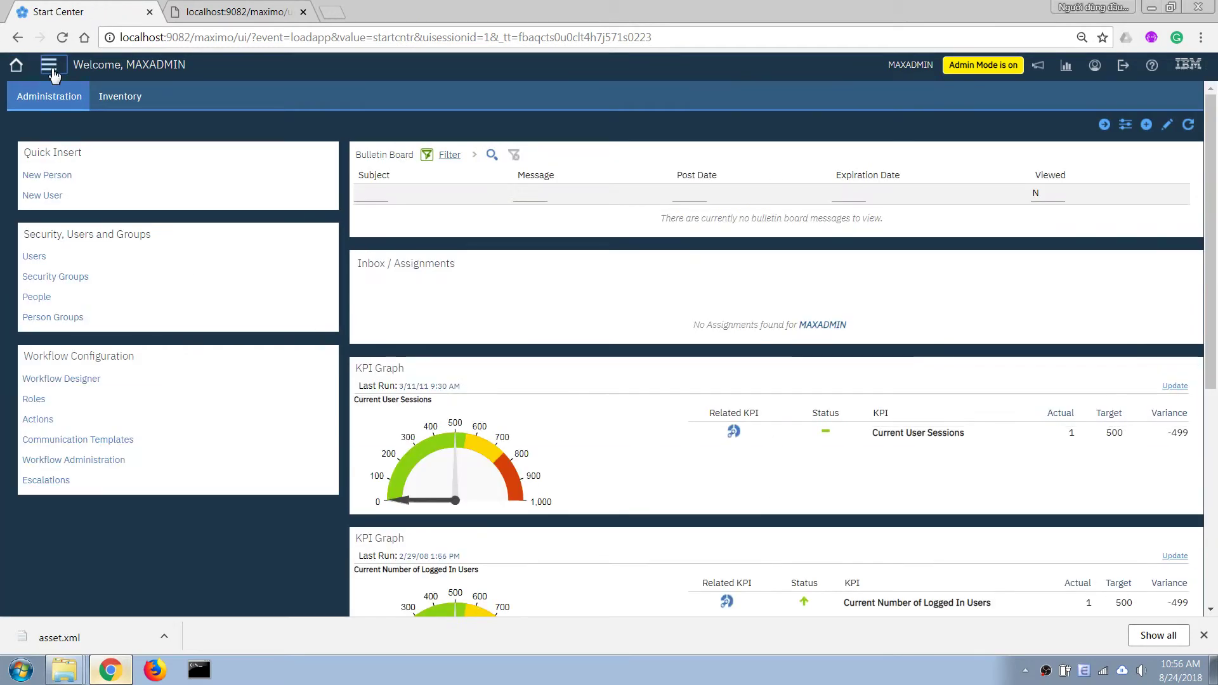
click(50, 67)
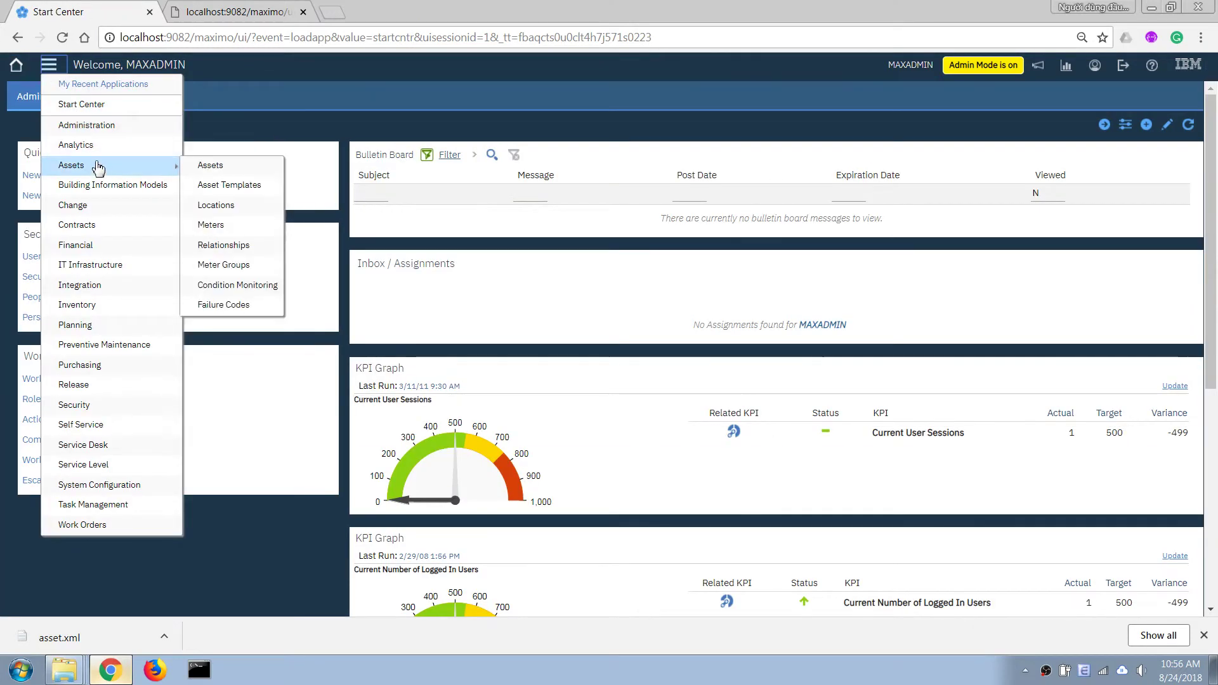
mouse_move(146, 165)
click(210, 168)
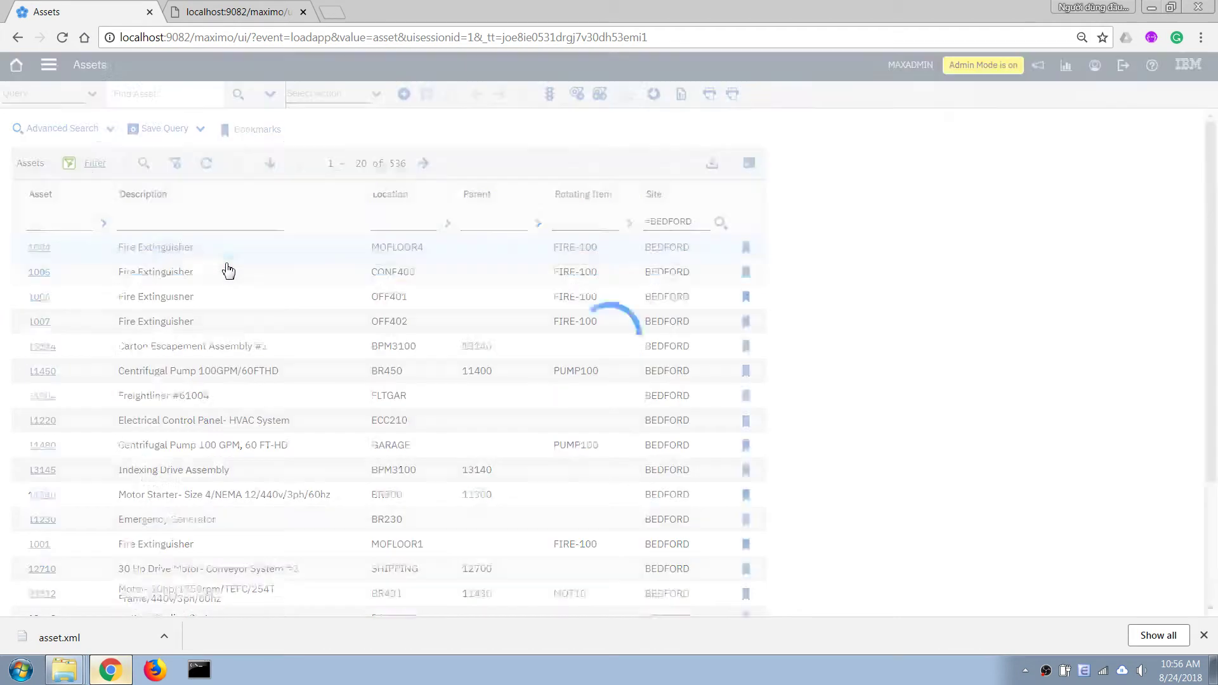
click(44, 249)
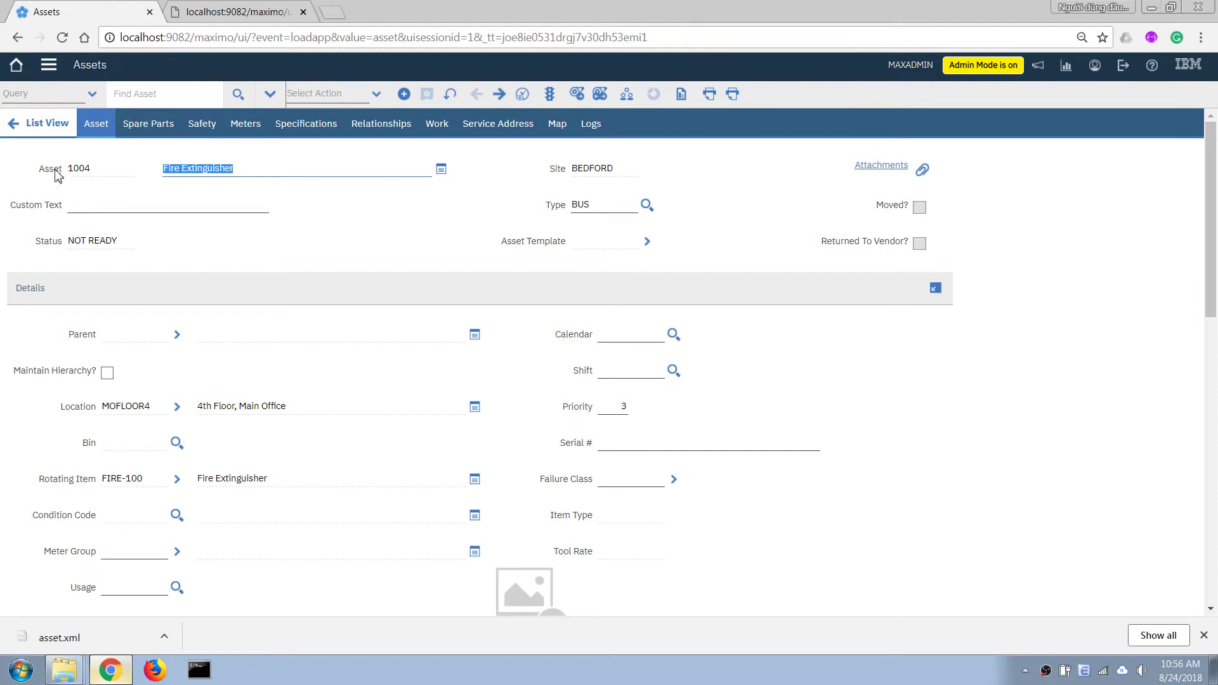
Step: Enter "fdfdfdfdfdfdd" as the Custom Text of asset 1004 and save the record
click(117, 207)
text(f)
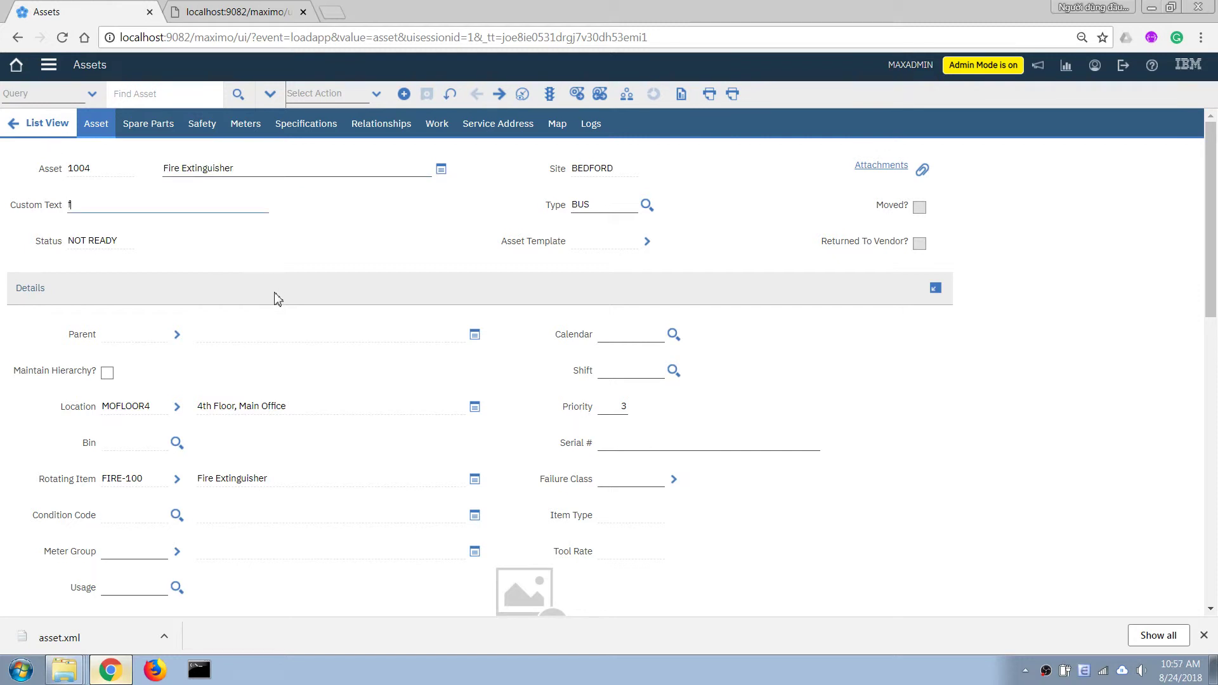
text(dfdfdfdfdfdd)
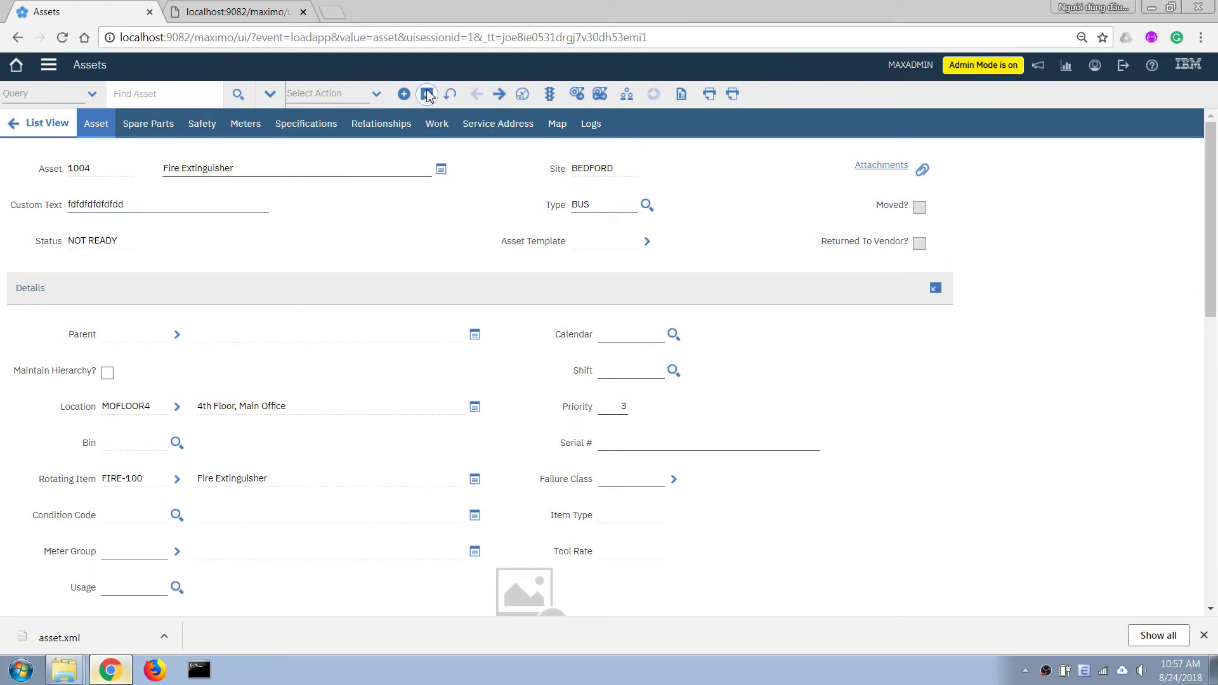
click(428, 95)
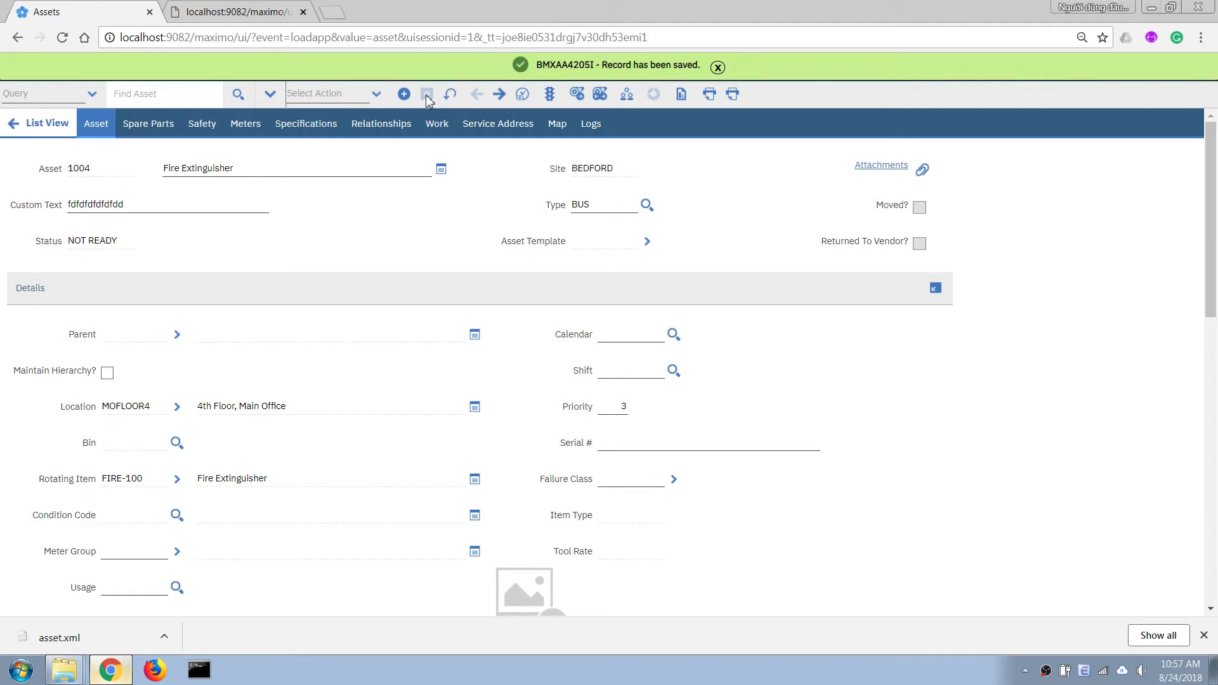
Step: Set the Custom Text of the following asset, 1005, to "Second Asset Note", save it and return to asset 1004
click(499, 95)
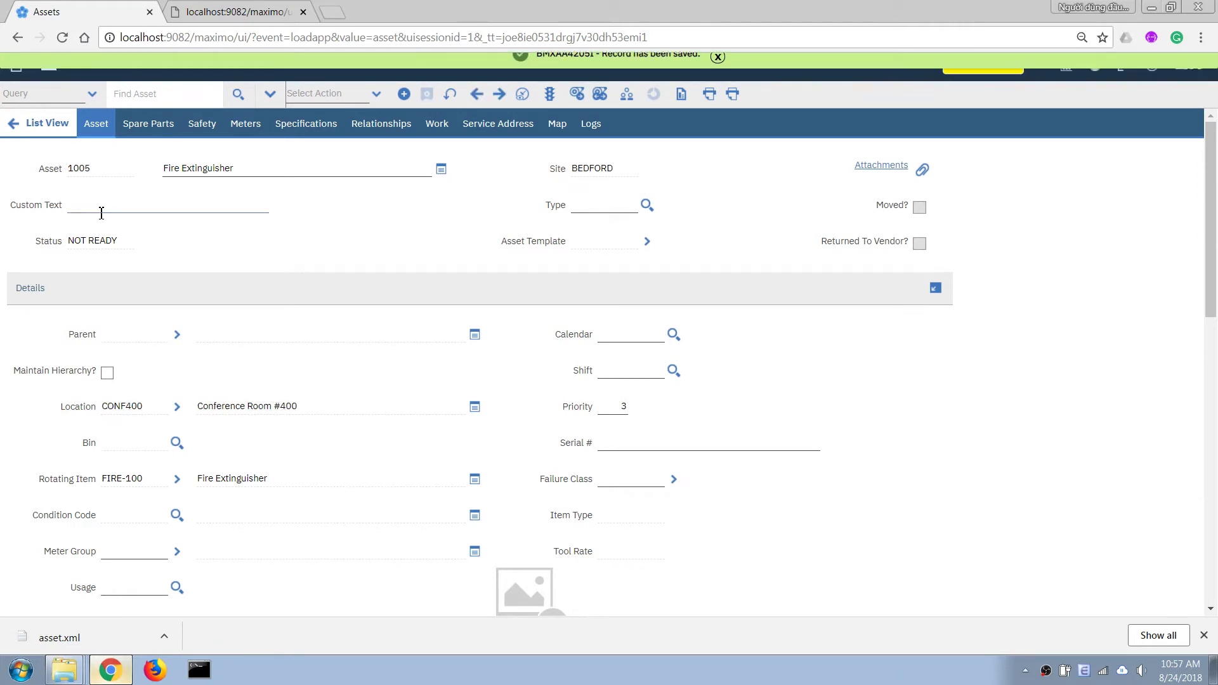
text(Second Asset Note)
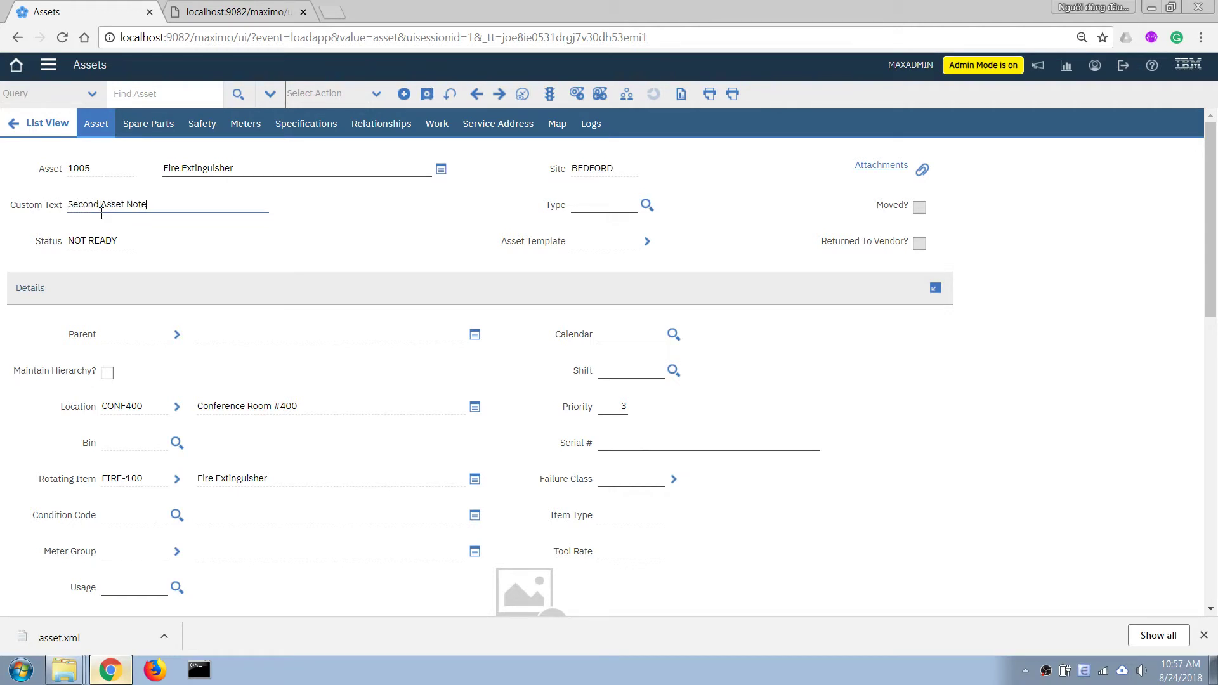
click(427, 94)
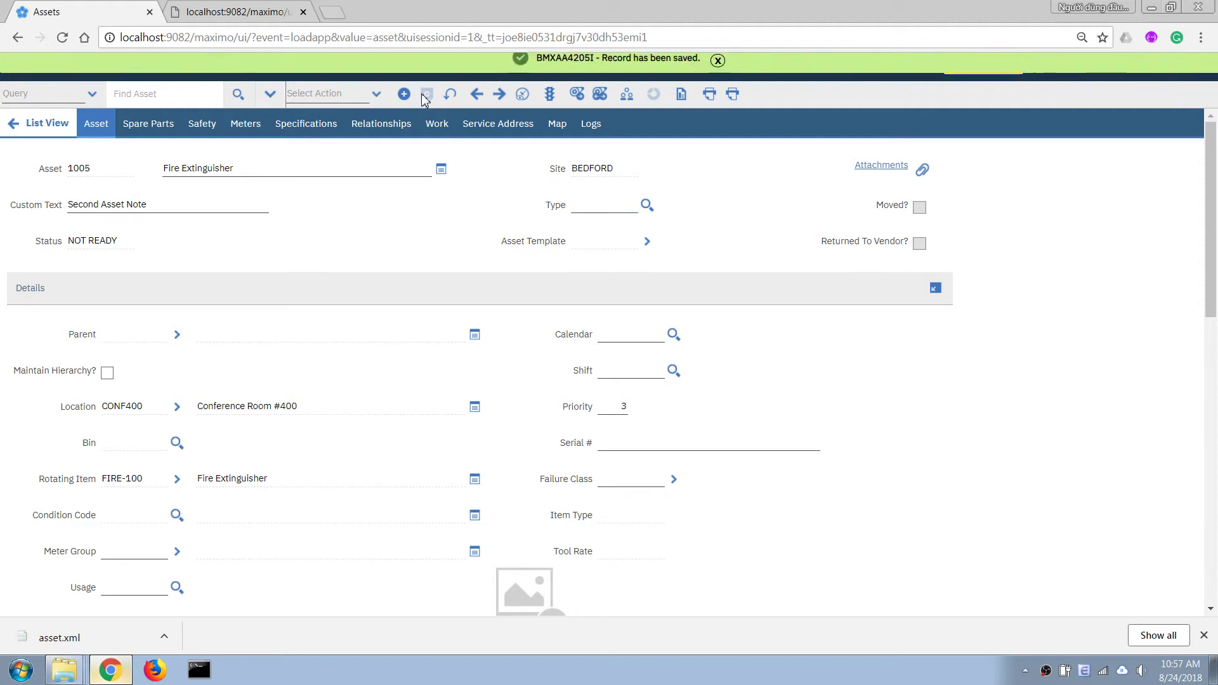
click(477, 94)
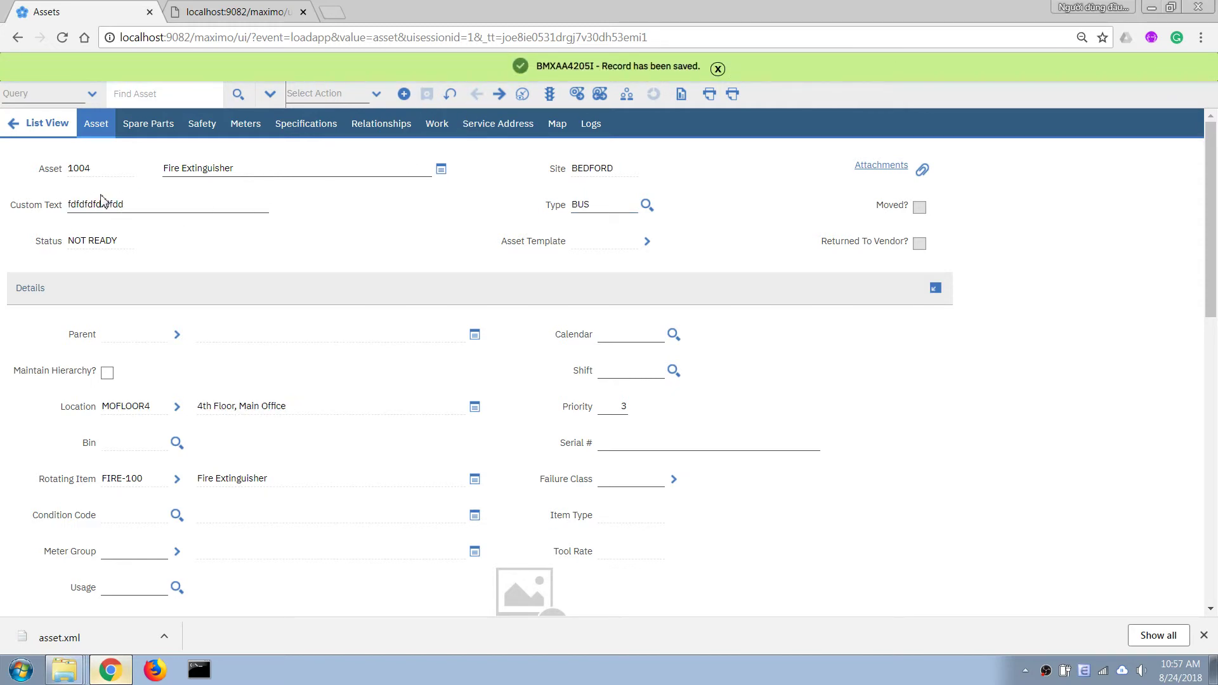
Step: Check the saved Custom Text of the following asset, 1005, and then of asset 1004 again
click(499, 94)
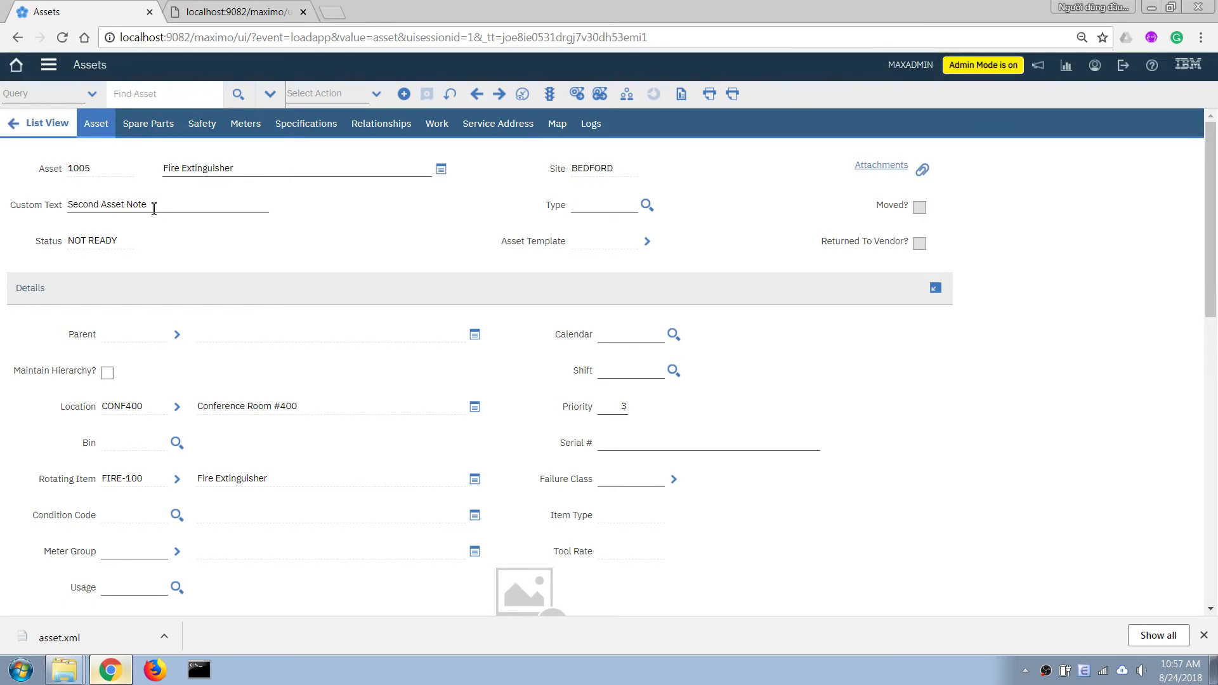
click(476, 94)
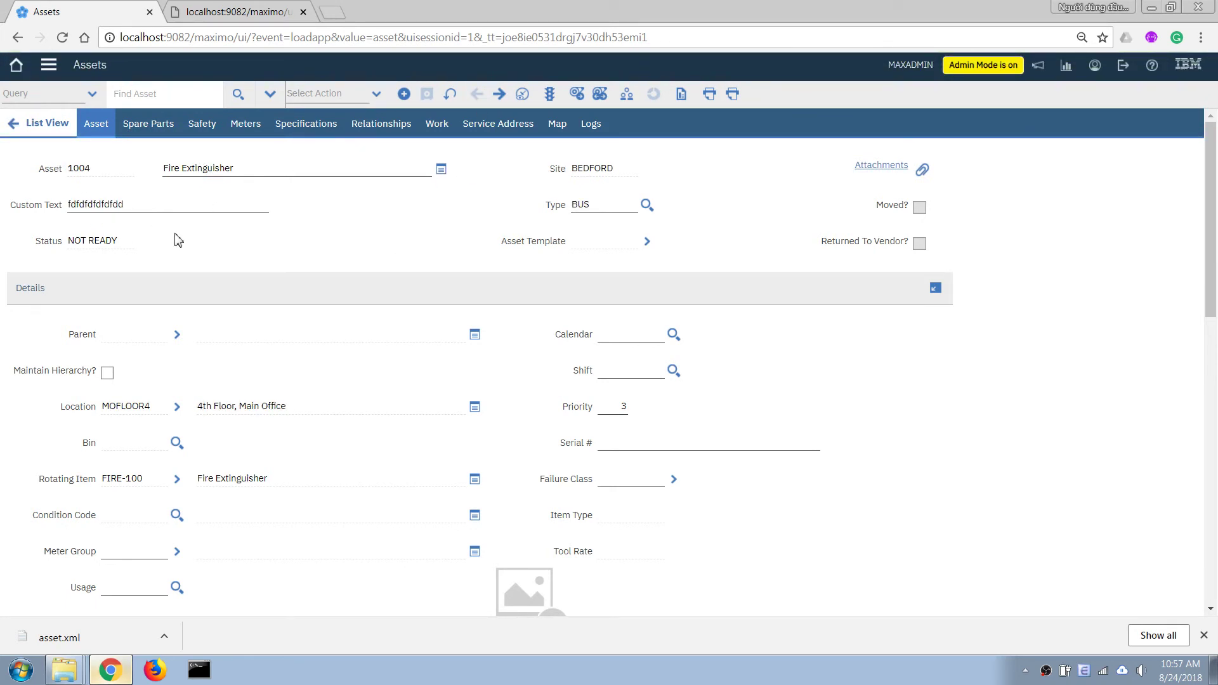
double_click(149, 203)
Step: Open the field help of Custom Text on asset 1004, examine its table column and description, and close the help
click(167, 204)
key(alt+F1)
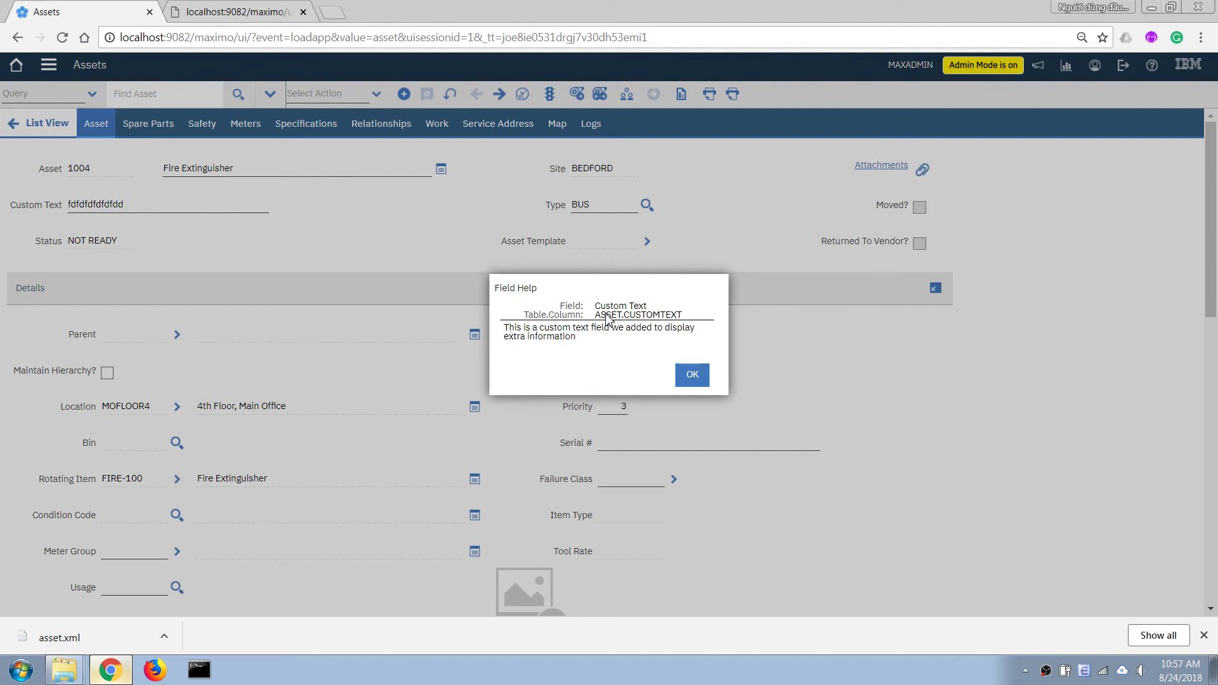
drag(595, 315, 683, 315)
click(648, 328)
double_click(648, 316)
drag(507, 332, 613, 353)
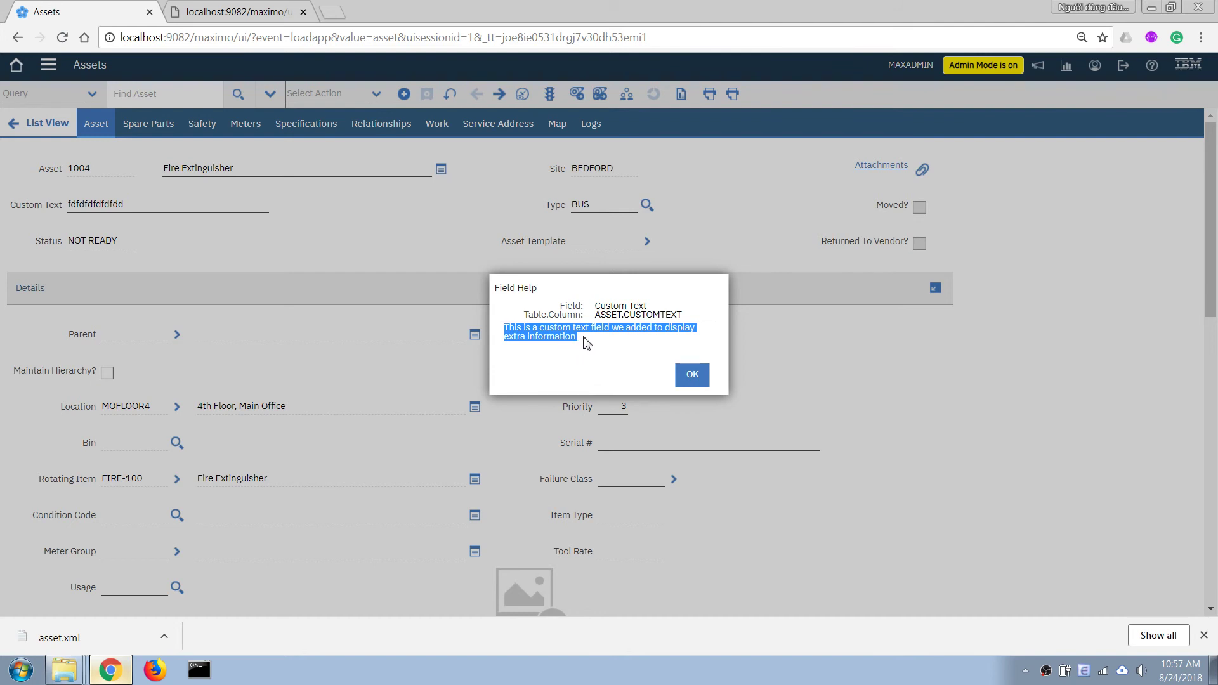
click(692, 375)
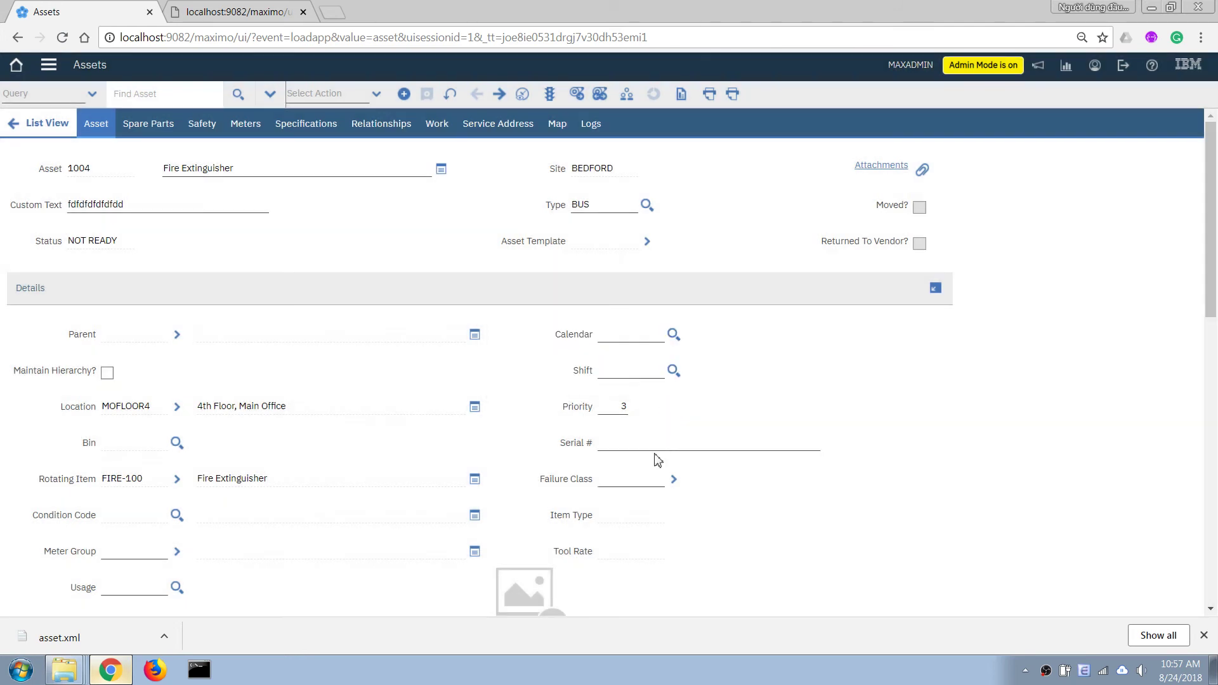
Step: View the field help descriptions of the Serial # and Type fields for comparison, closing each help dialog
click(632, 442)
key(alt+F1)
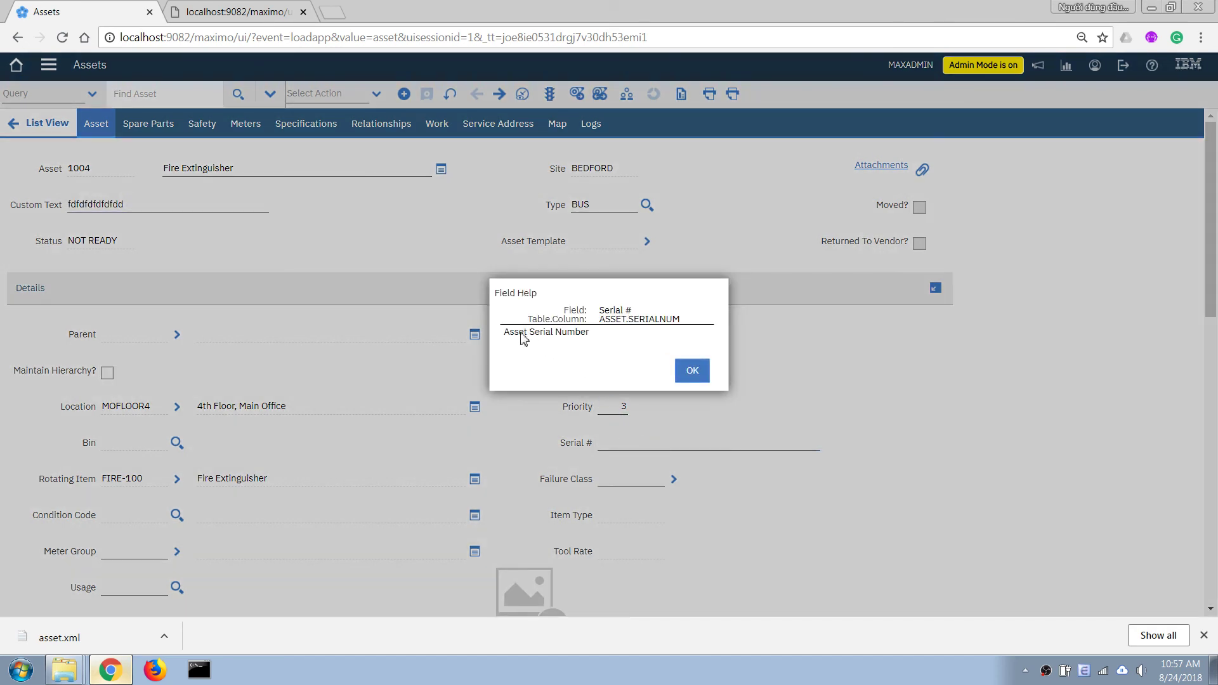
drag(515, 334, 590, 333)
click(692, 374)
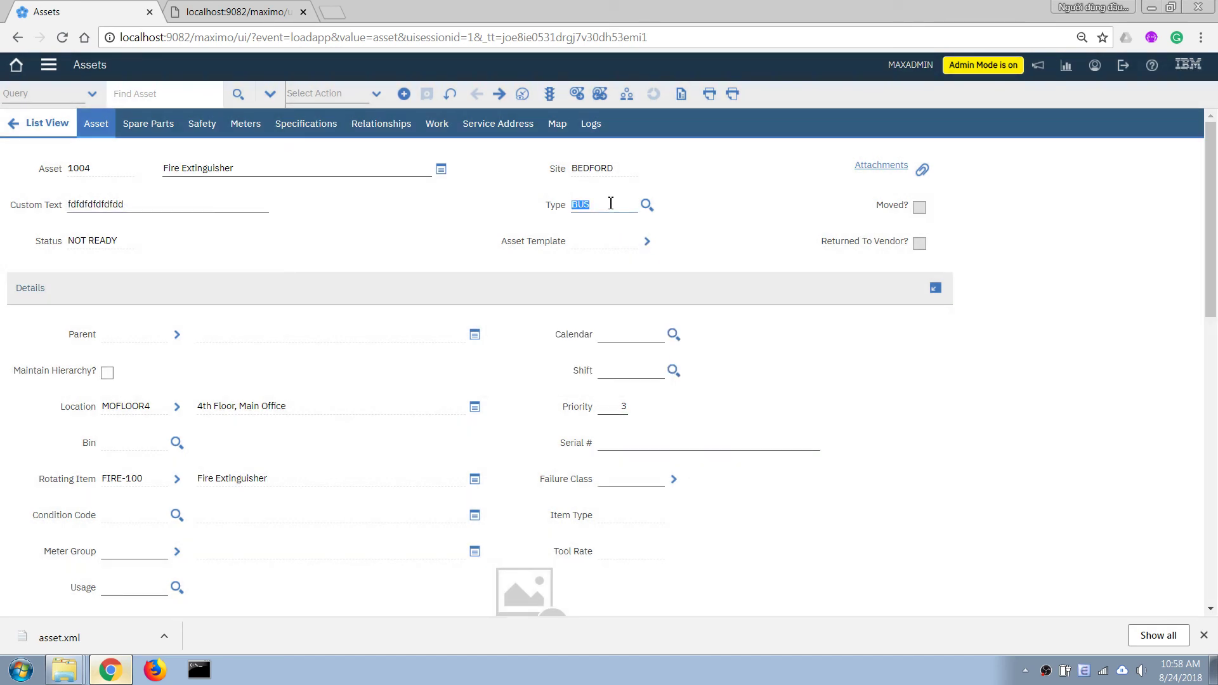
key(alt+F1)
drag(519, 333, 635, 346)
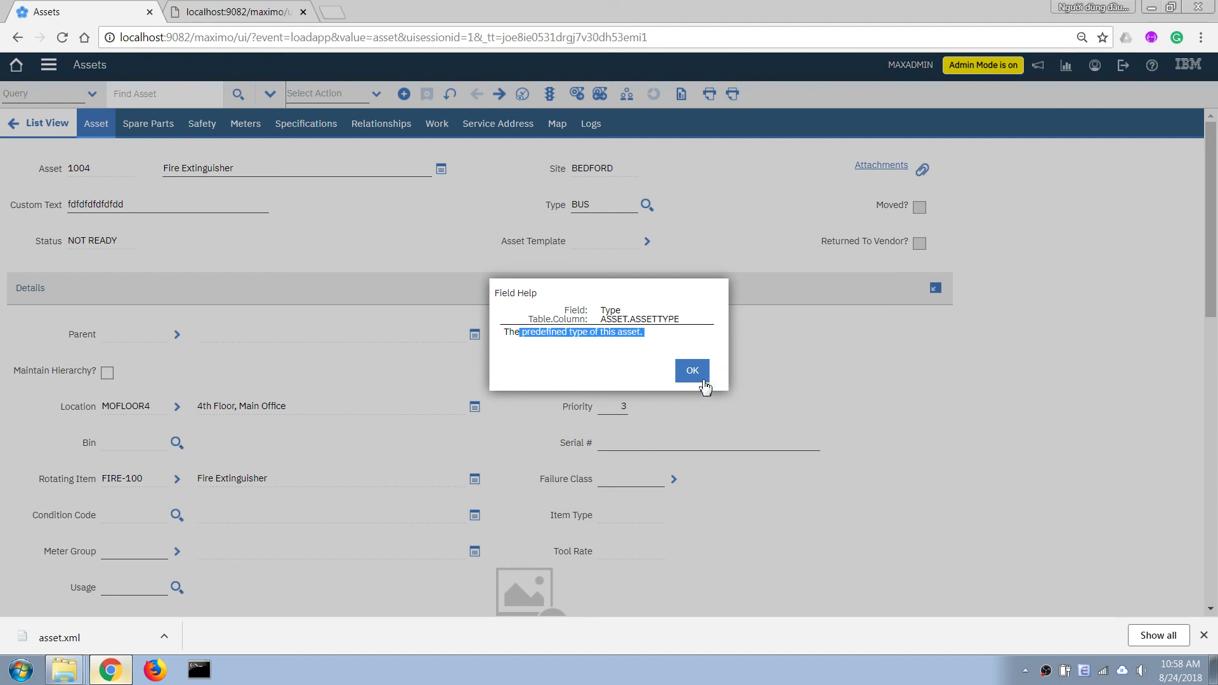
click(692, 374)
Step: Bring up the Custom Text field help once more, reread its description and close it
double_click(142, 211)
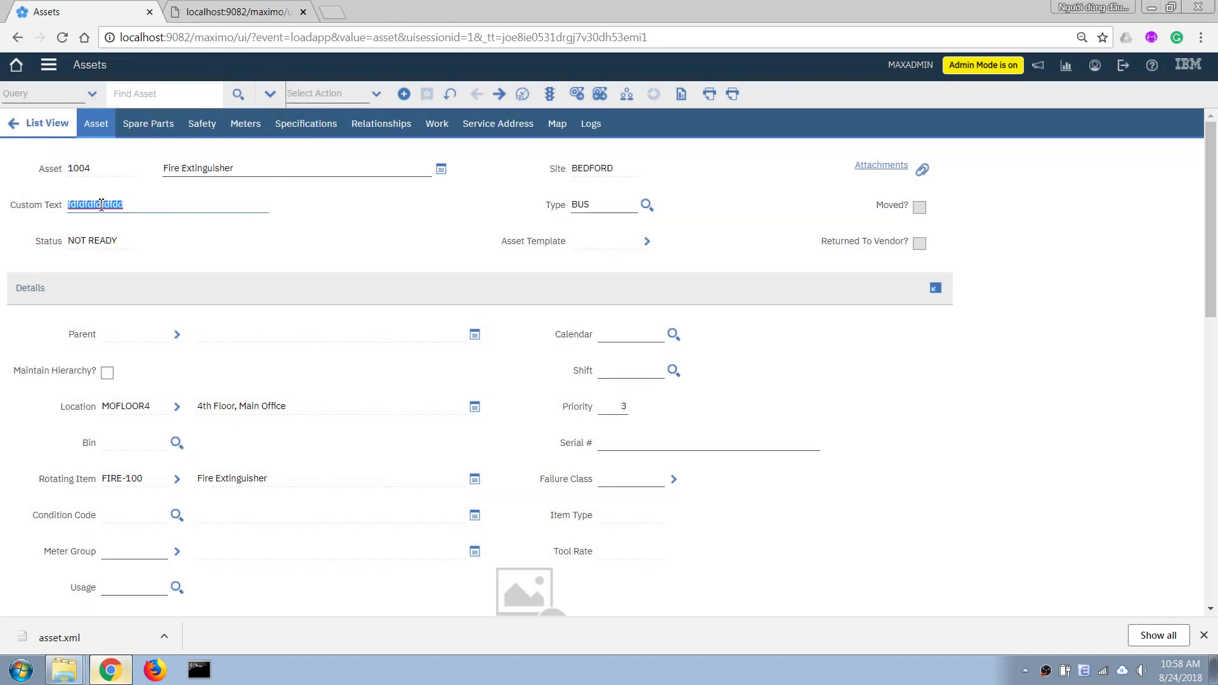
key(alt+F1)
drag(508, 328, 590, 349)
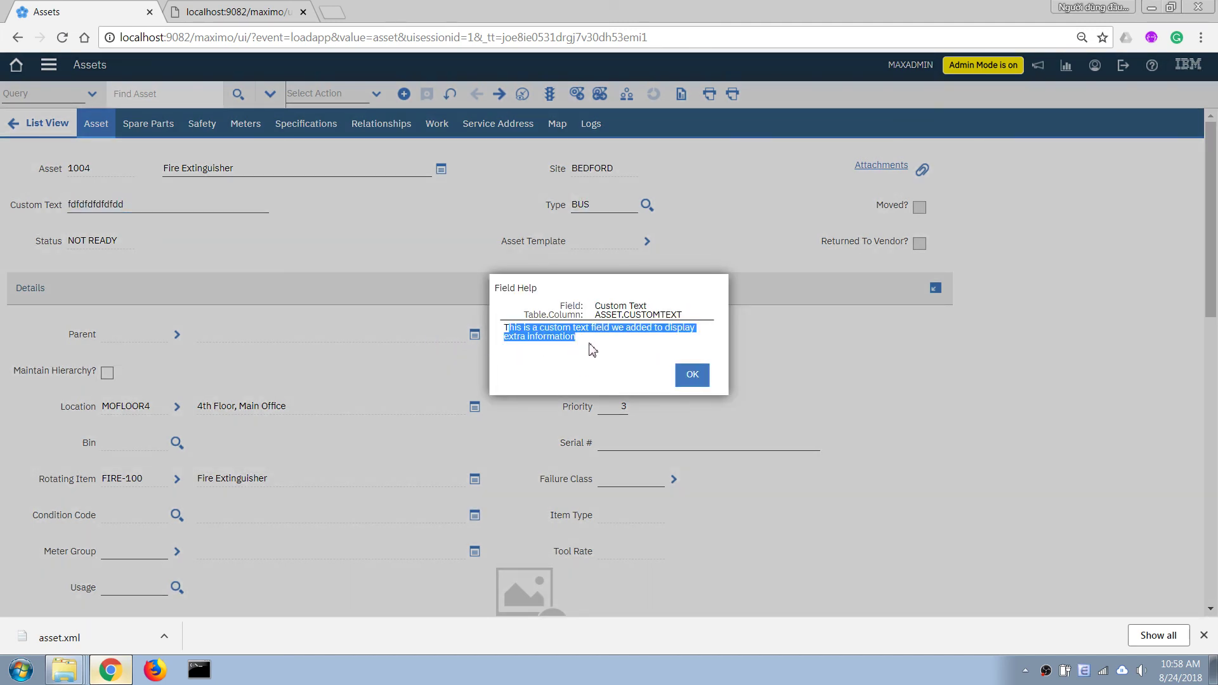
click(697, 377)
click(428, 214)
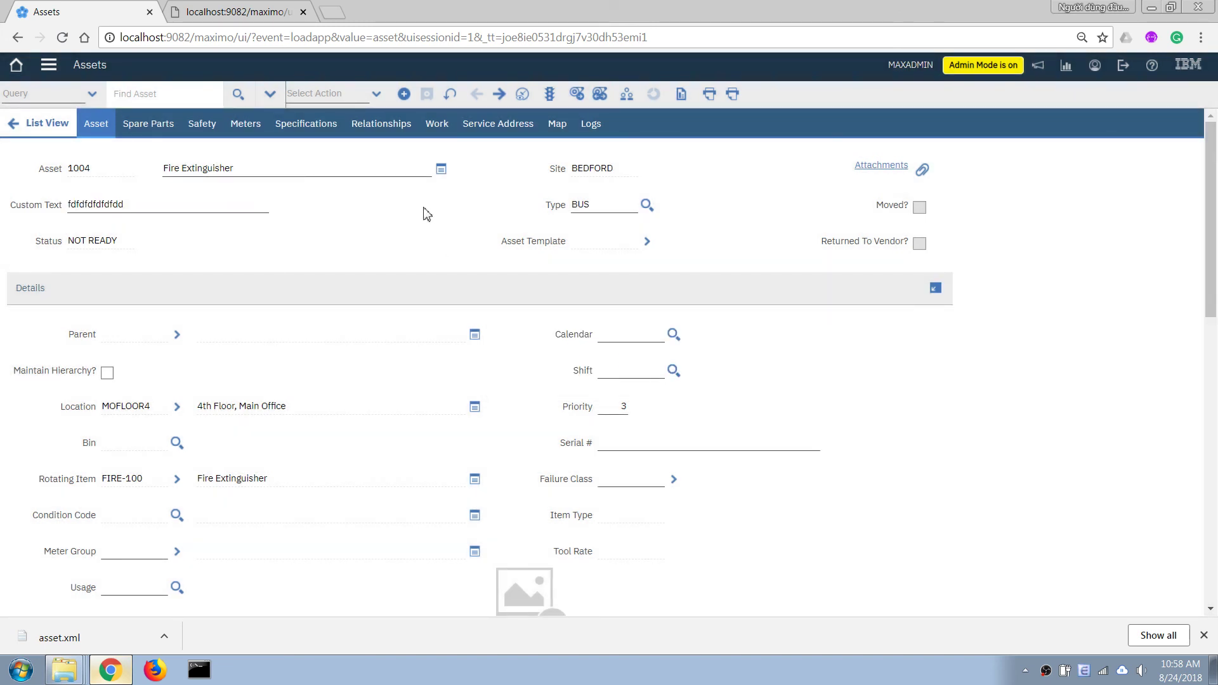